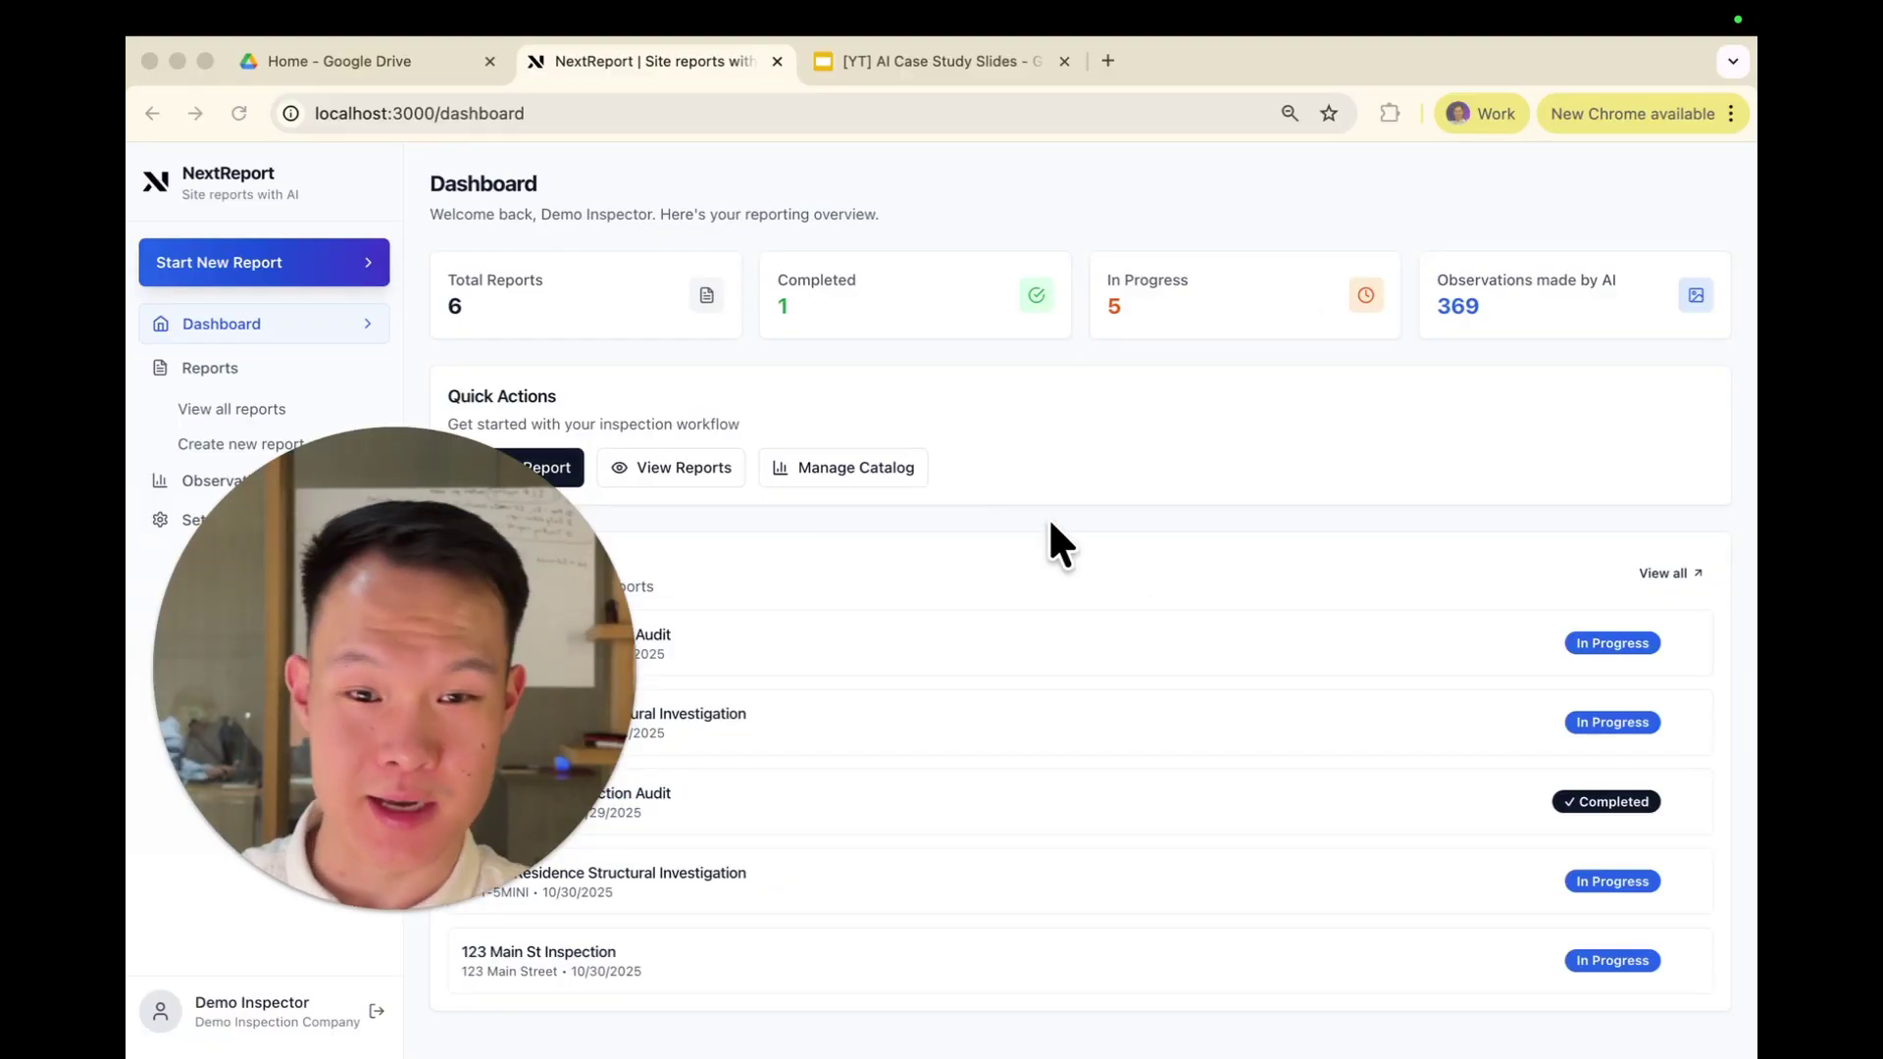
Step: Start a new inspection report named 'Youtube Home Inspection'
click(1174, 639)
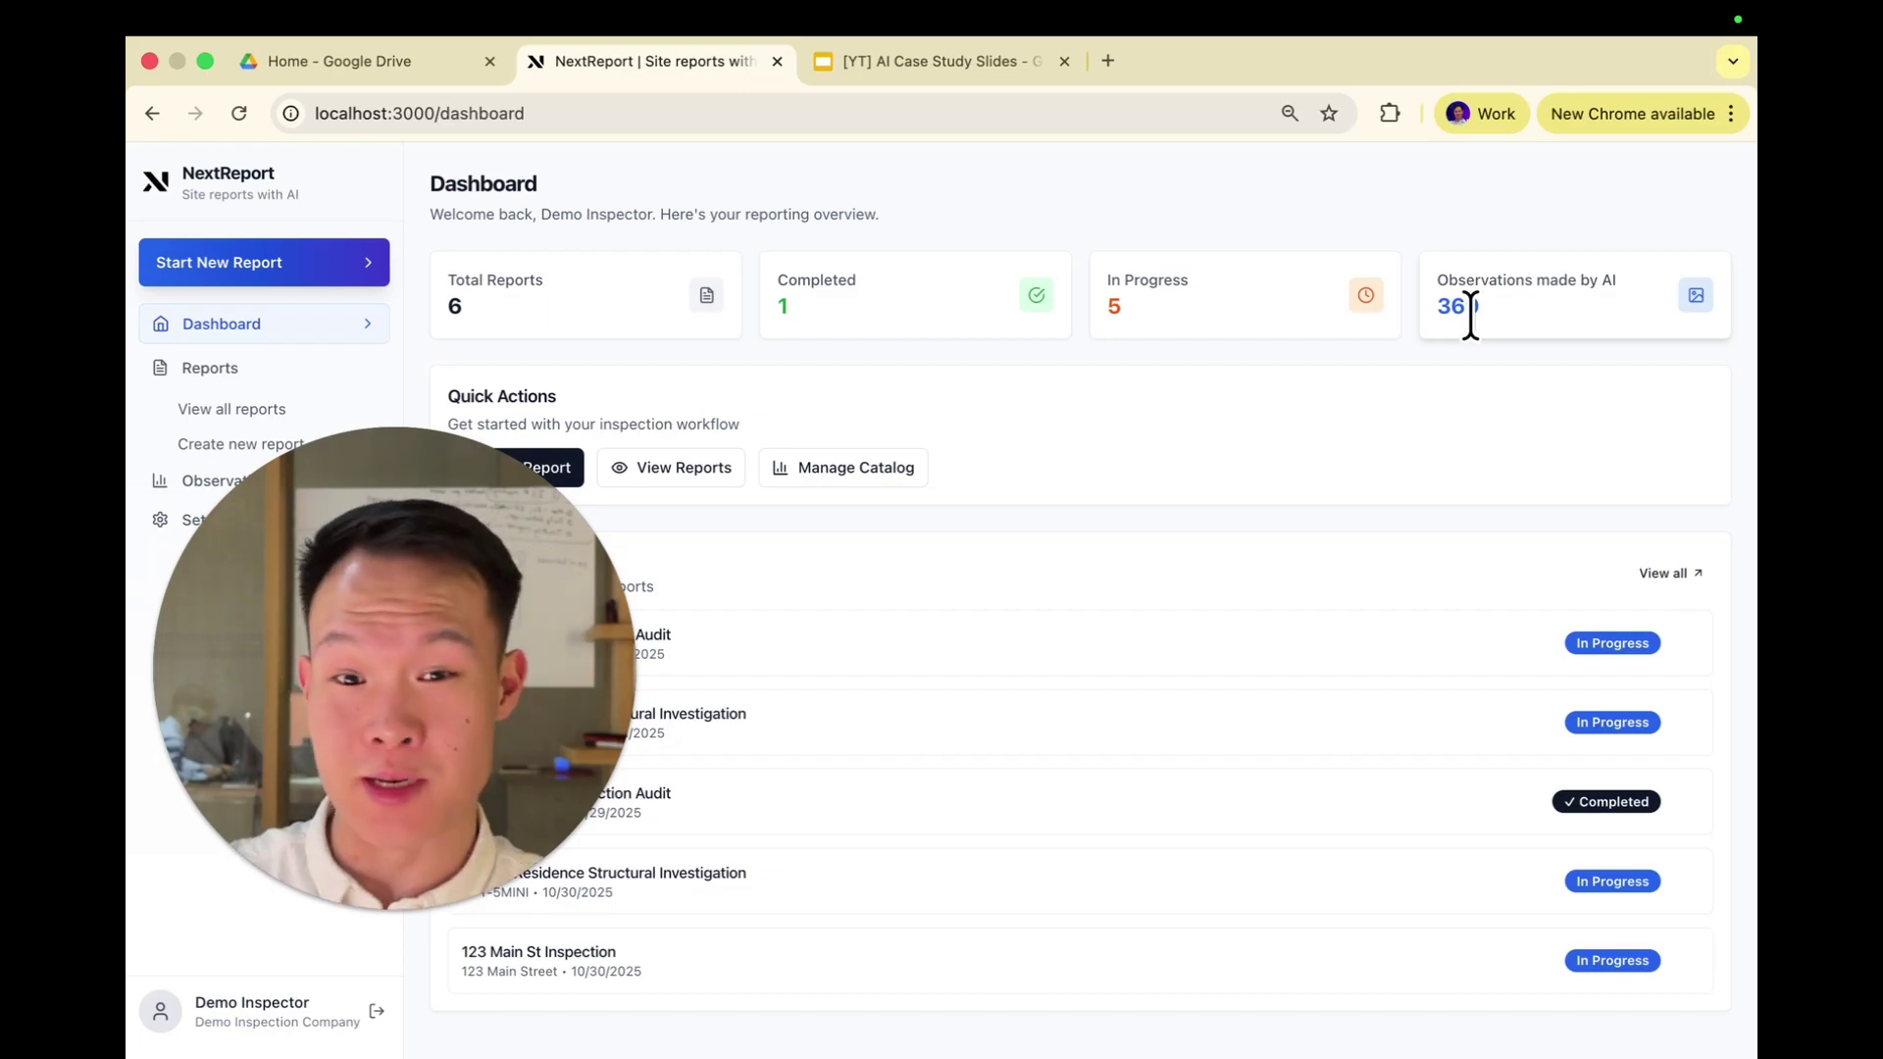
click(284, 274)
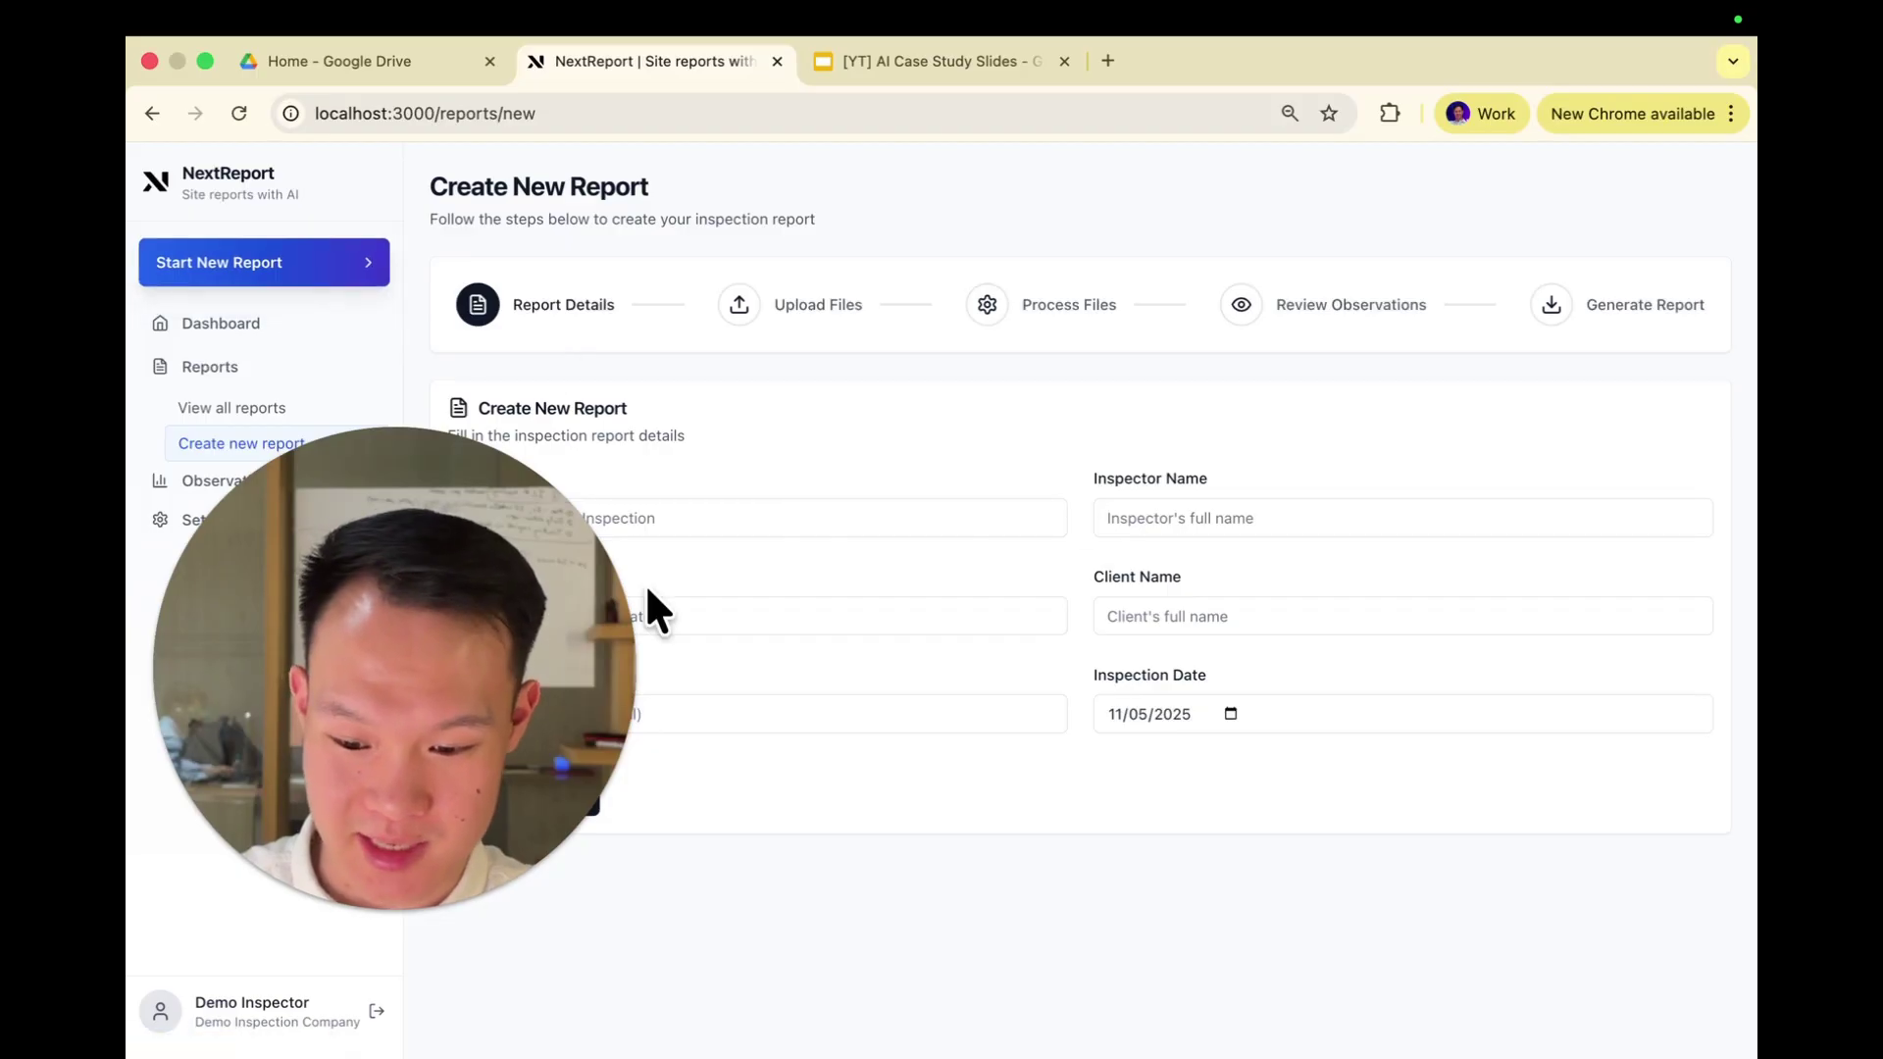
click(363, 904)
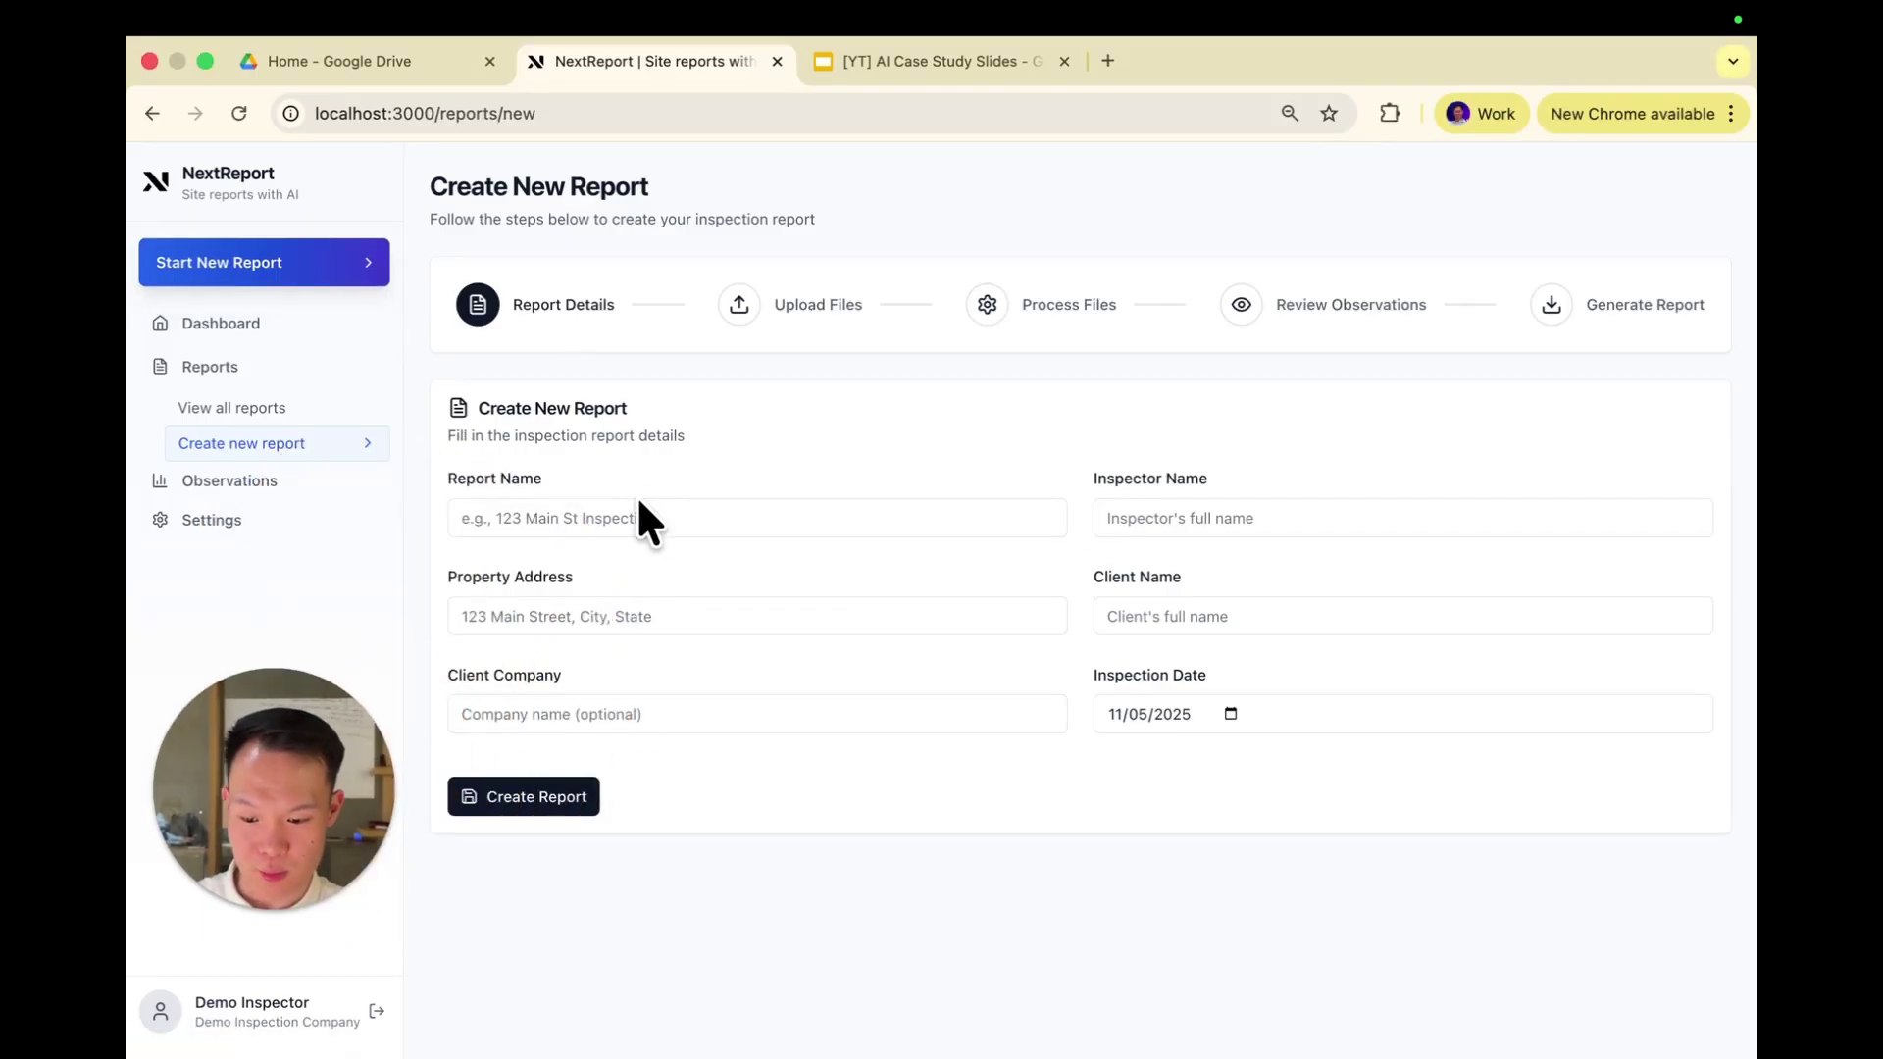
click(631, 518)
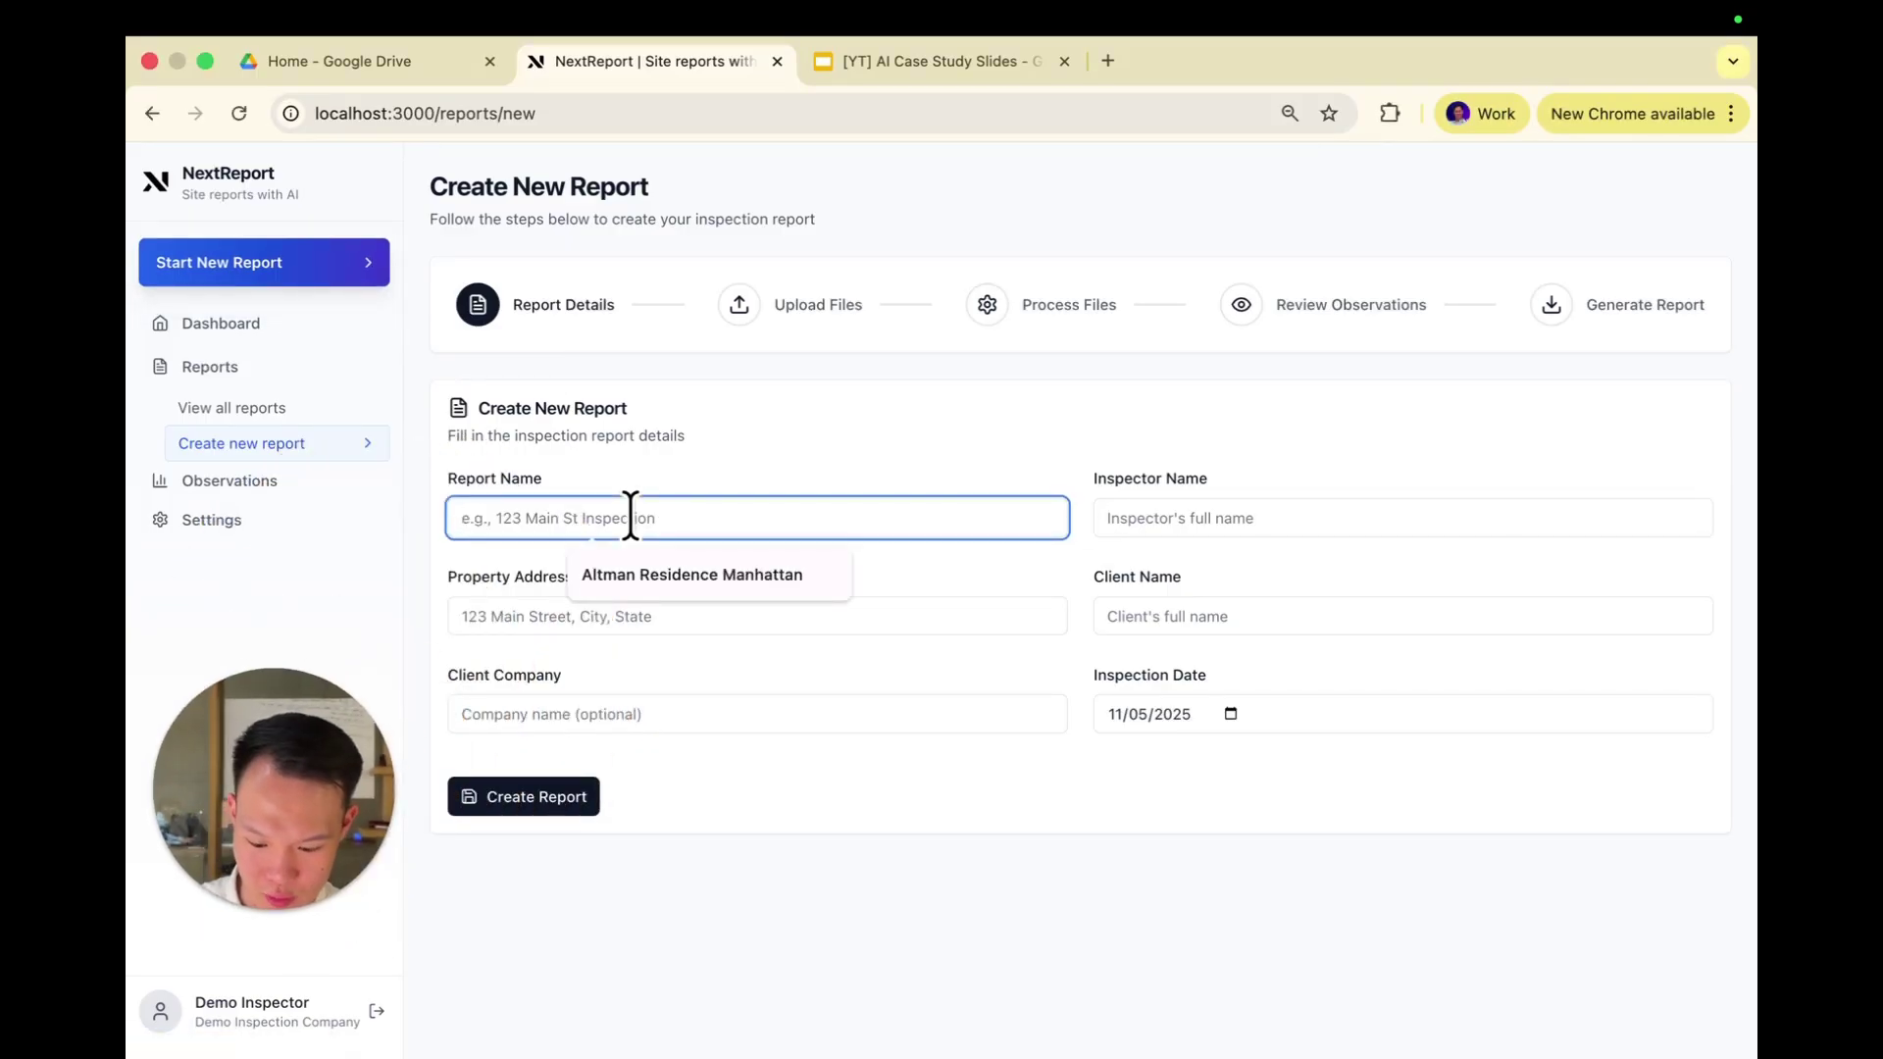
text(Youtube Home Inspection)
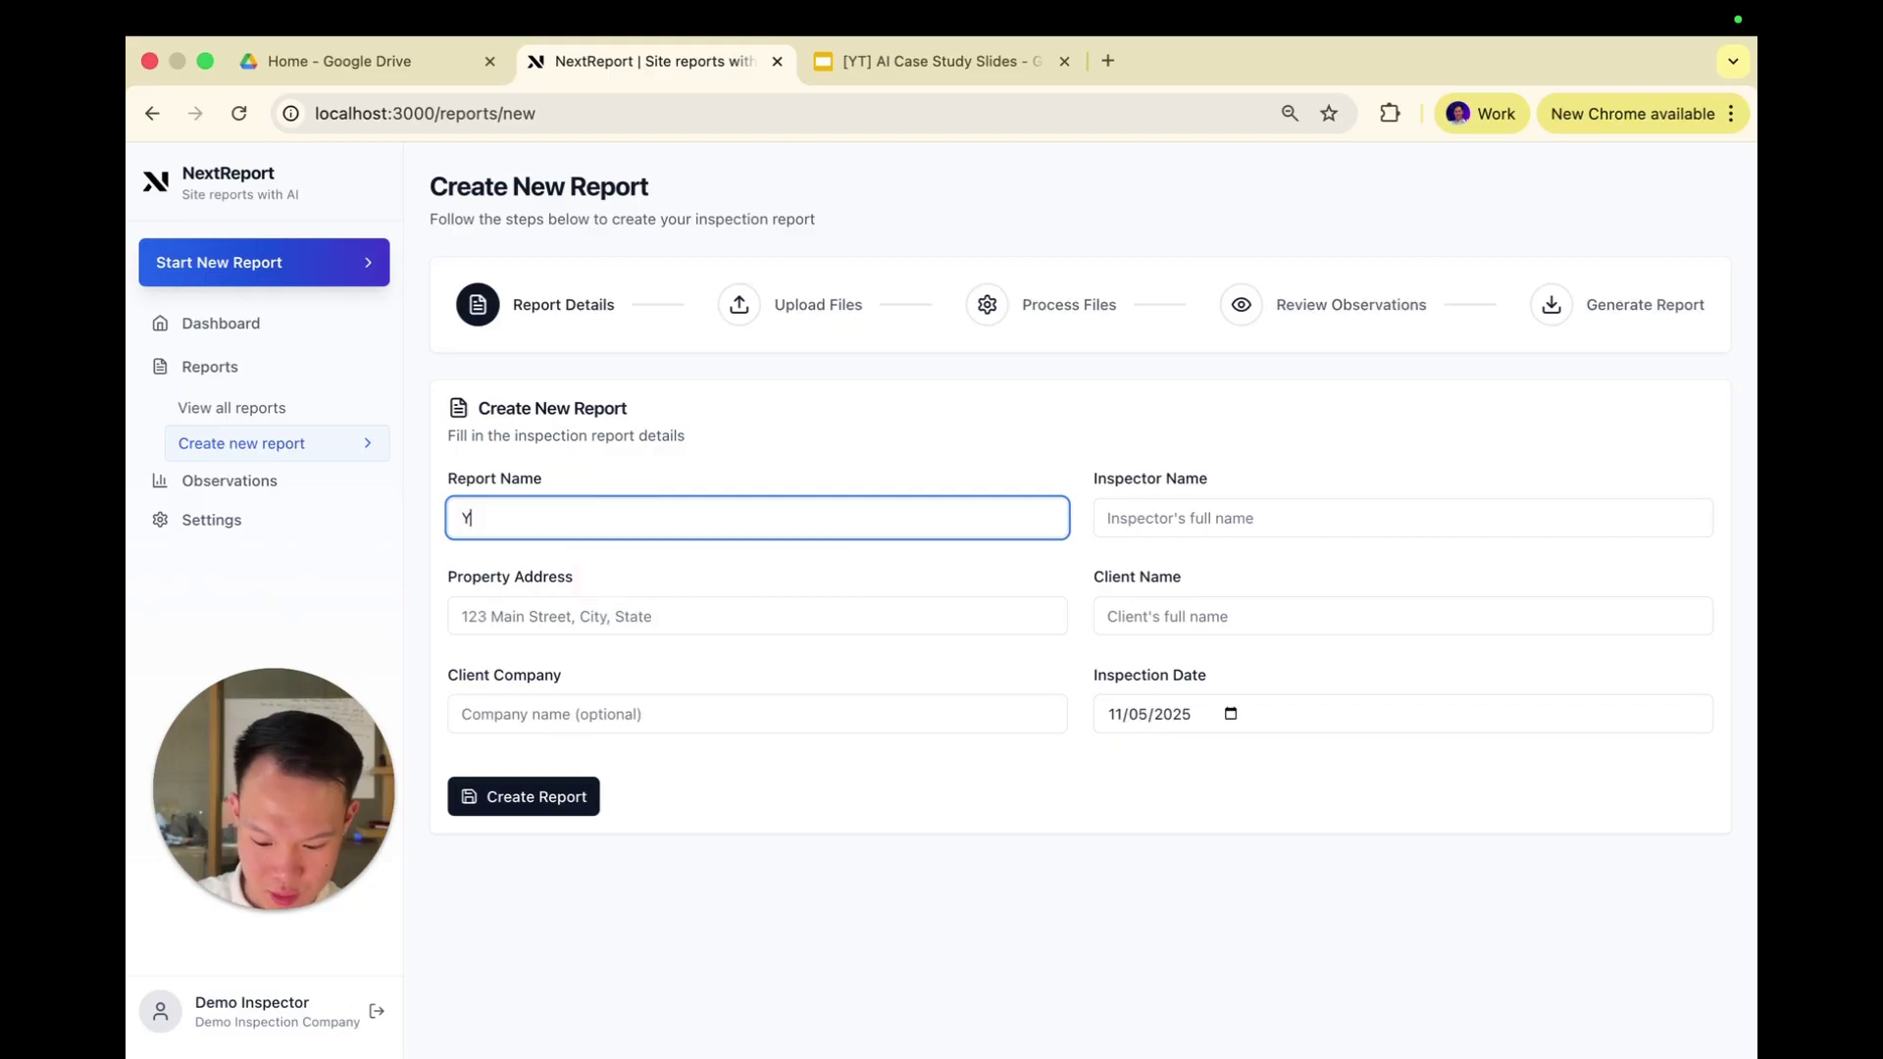
Step: Fill in the inspector's name, property address, client name and client company, then create the report
click(1188, 516)
text(Chance AI)
click(748, 621)
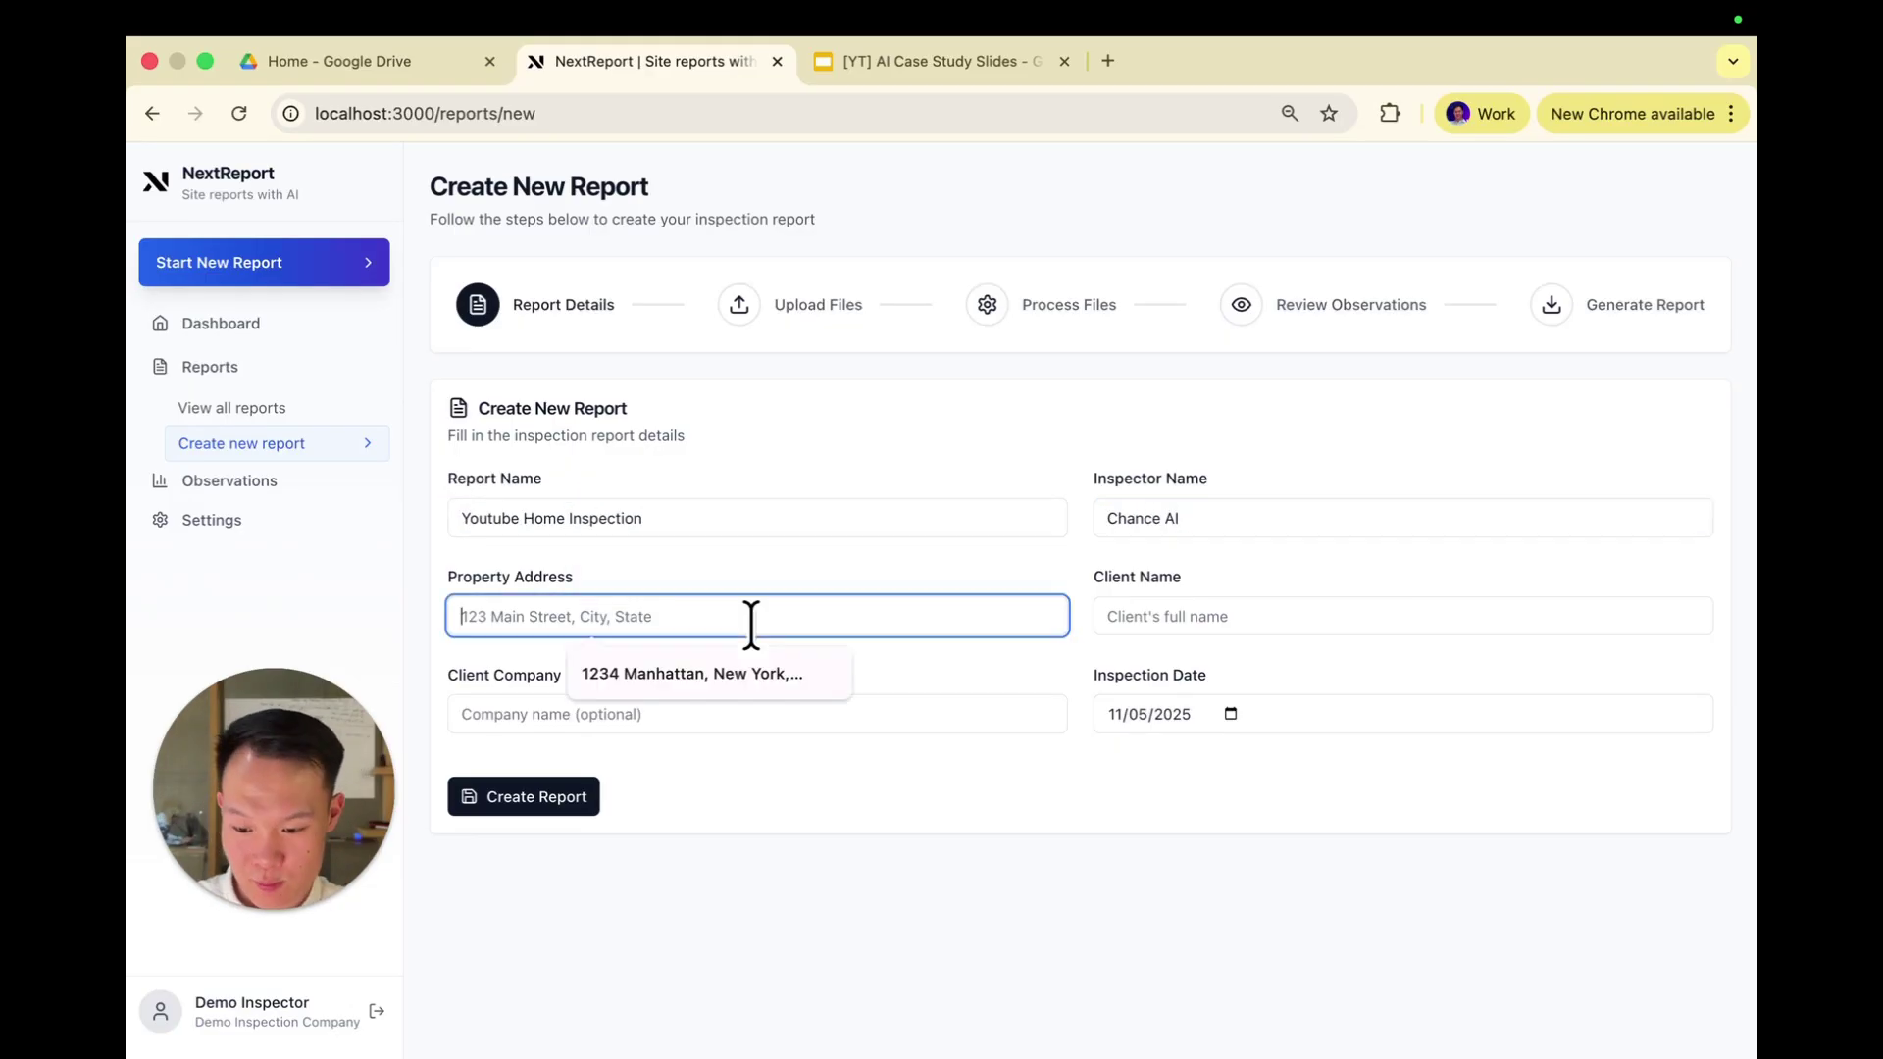
text(1234 Main )
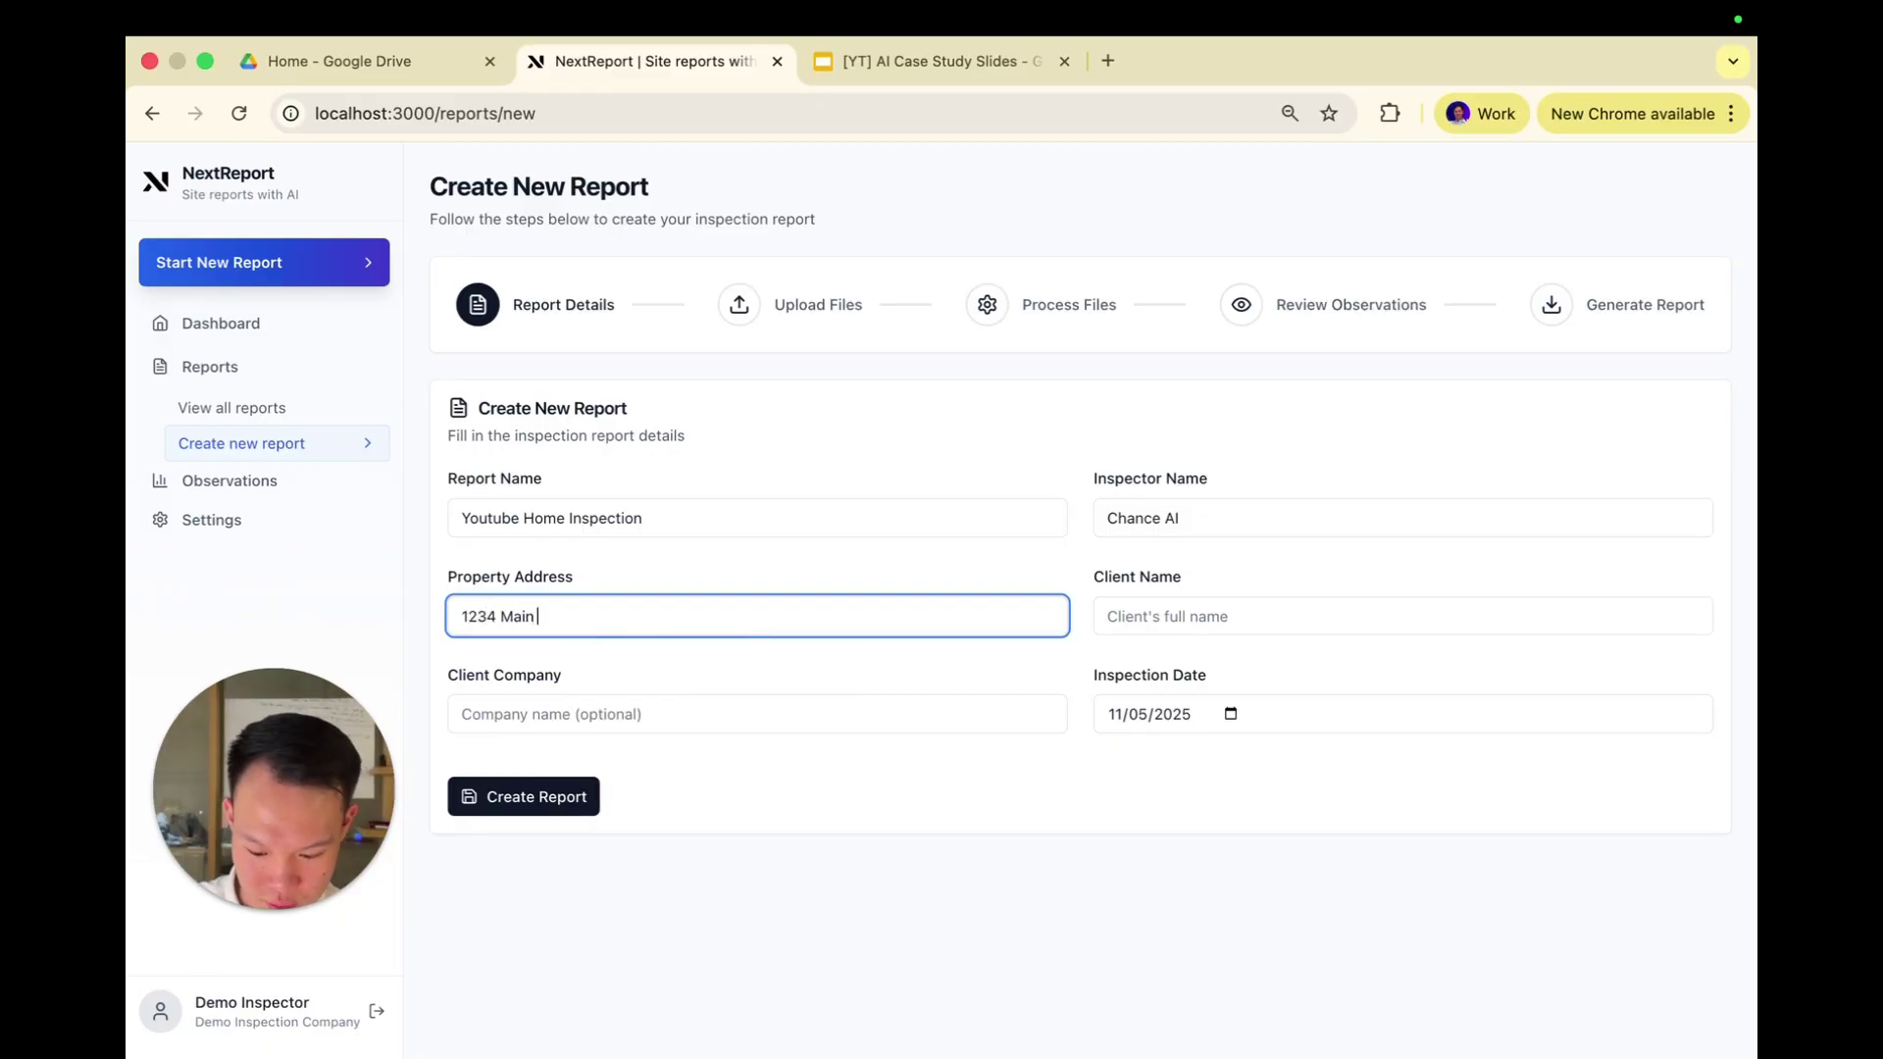
text(Street, Maryland, USA)
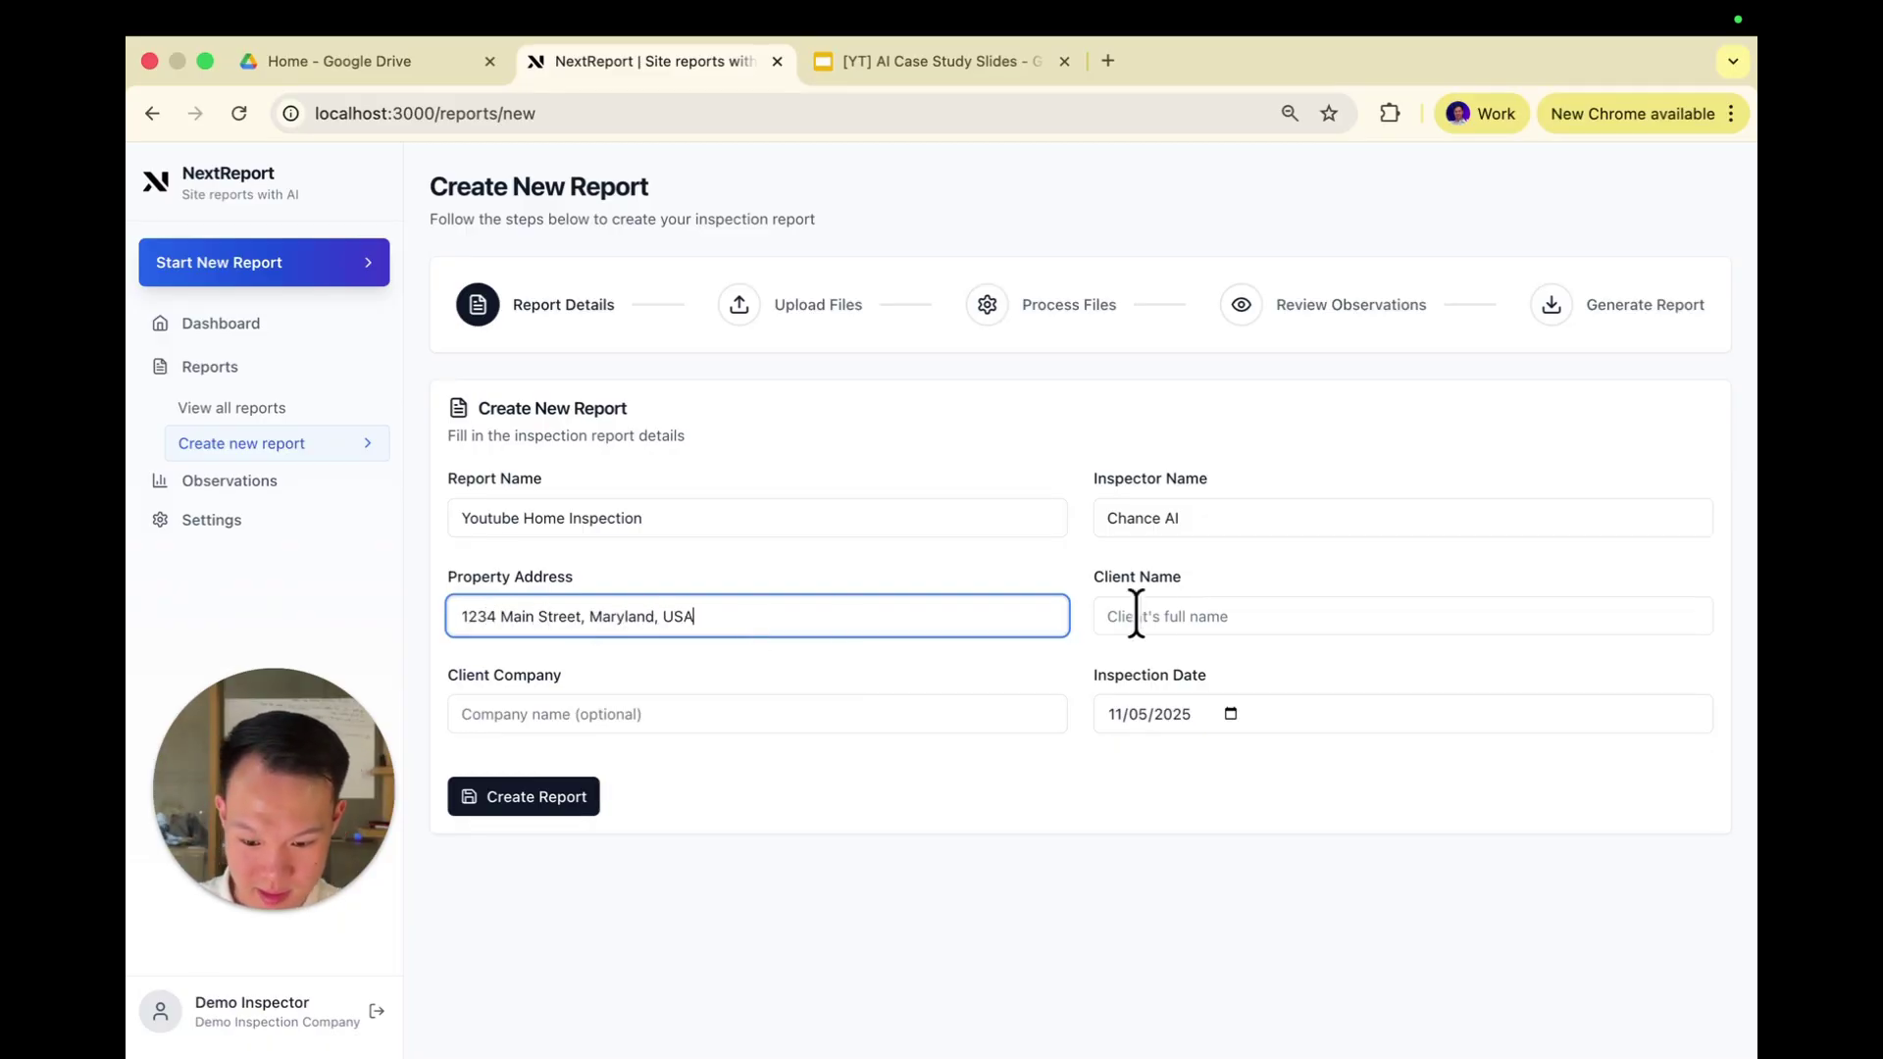
click(1182, 605)
text(Bob the Builder)
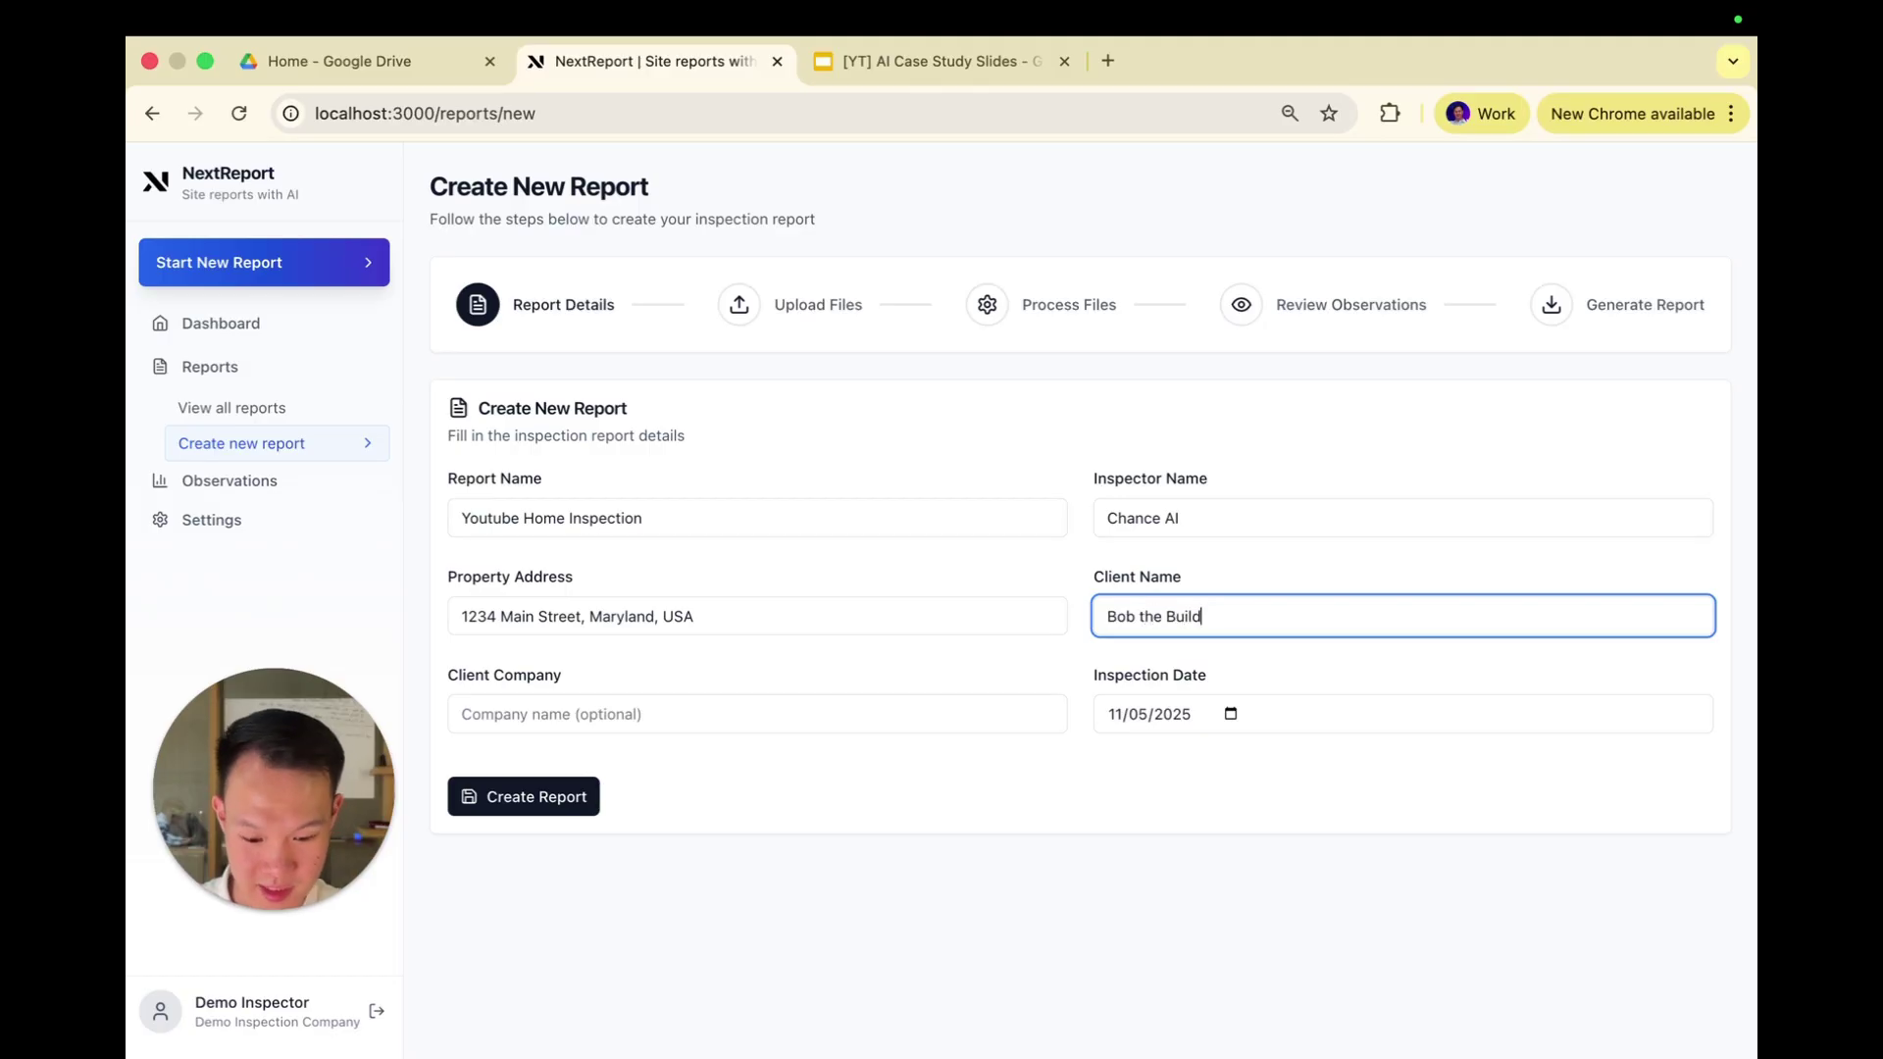
click(903, 703)
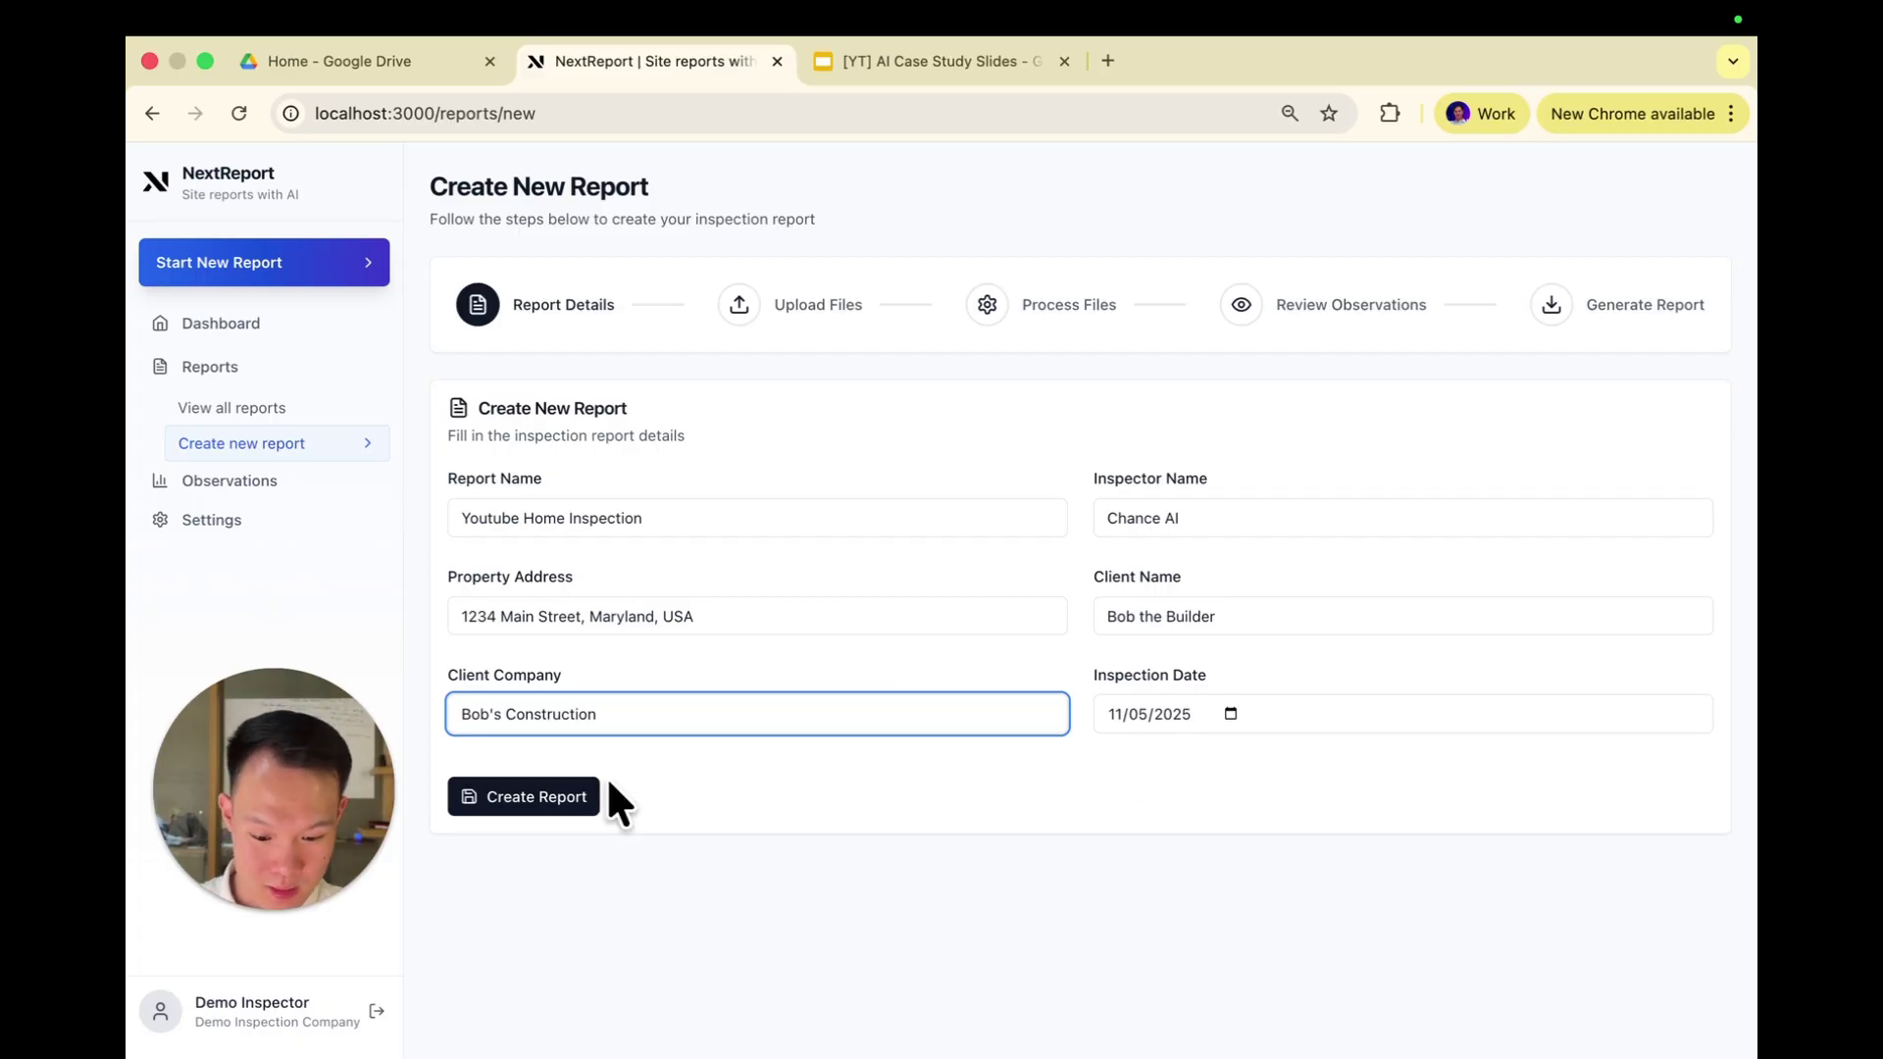
click(577, 796)
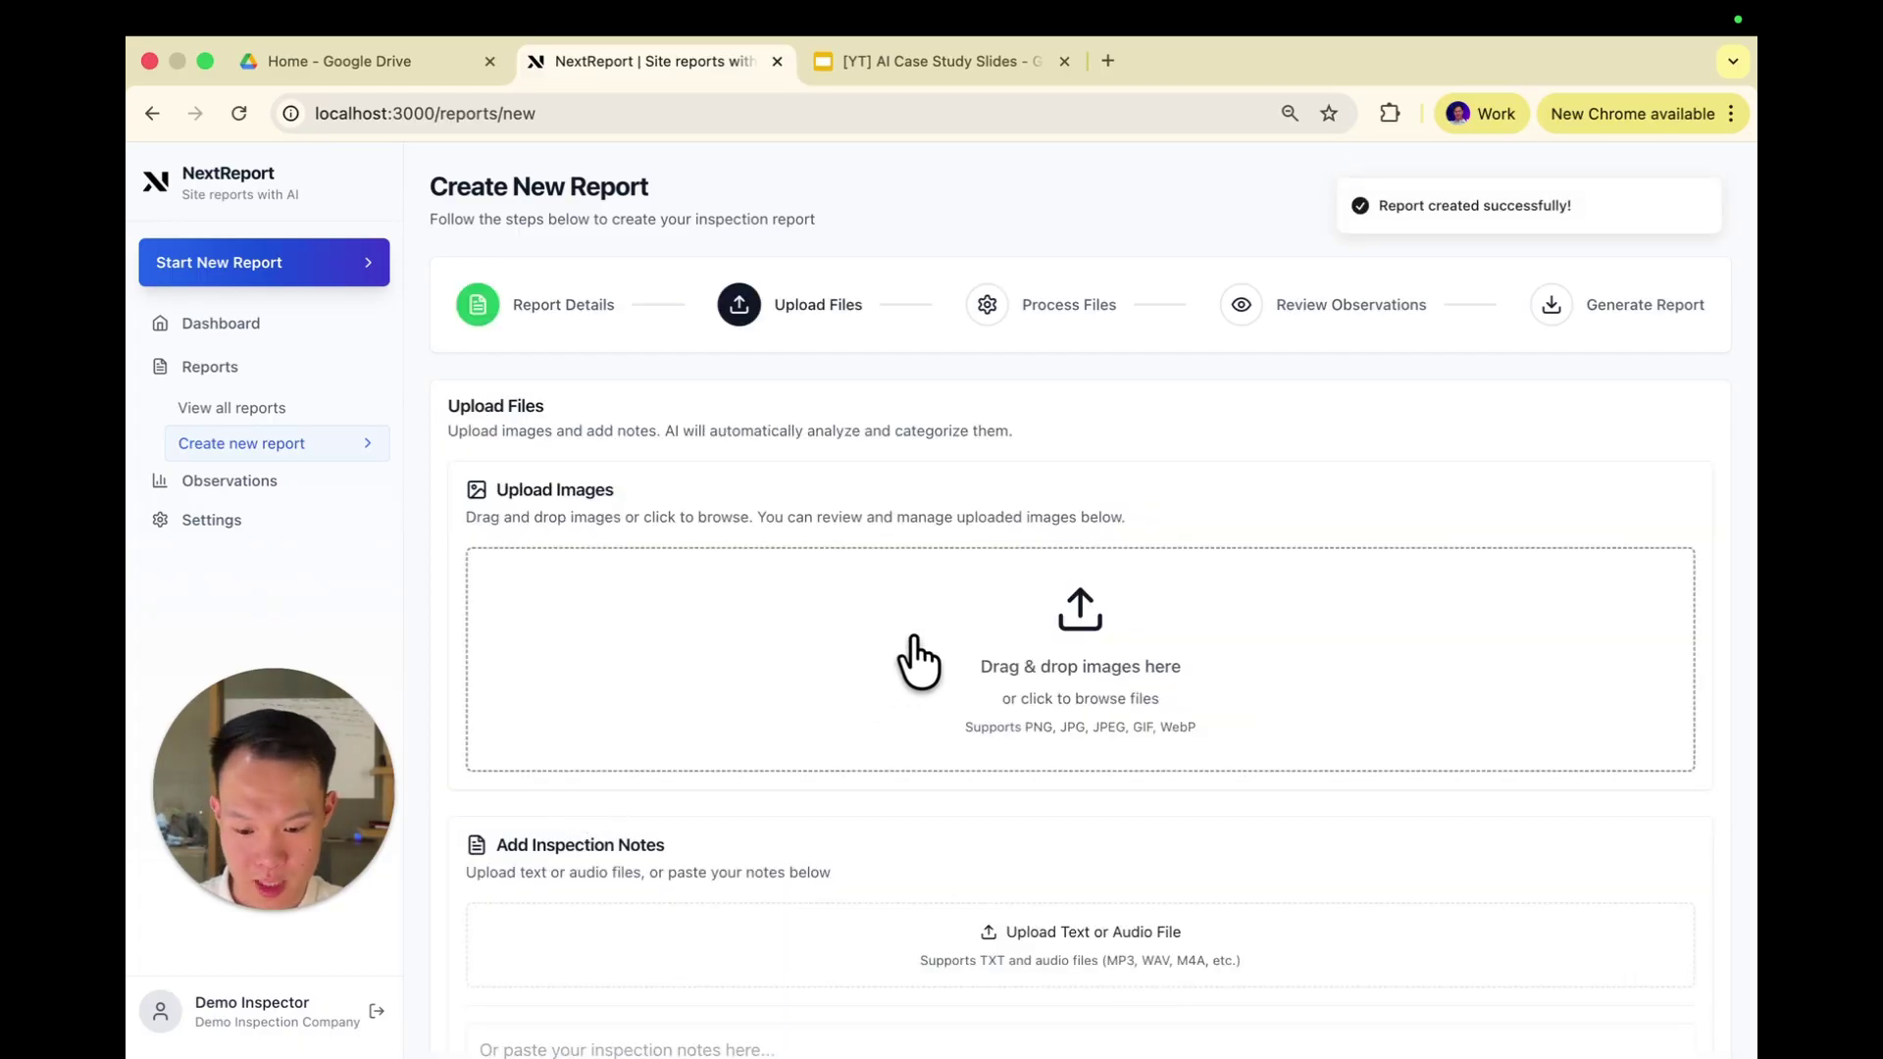
Step: Browse to the [demo] pictures folder and preview drainpipe.jpg
click(949, 636)
click(952, 334)
click(661, 471)
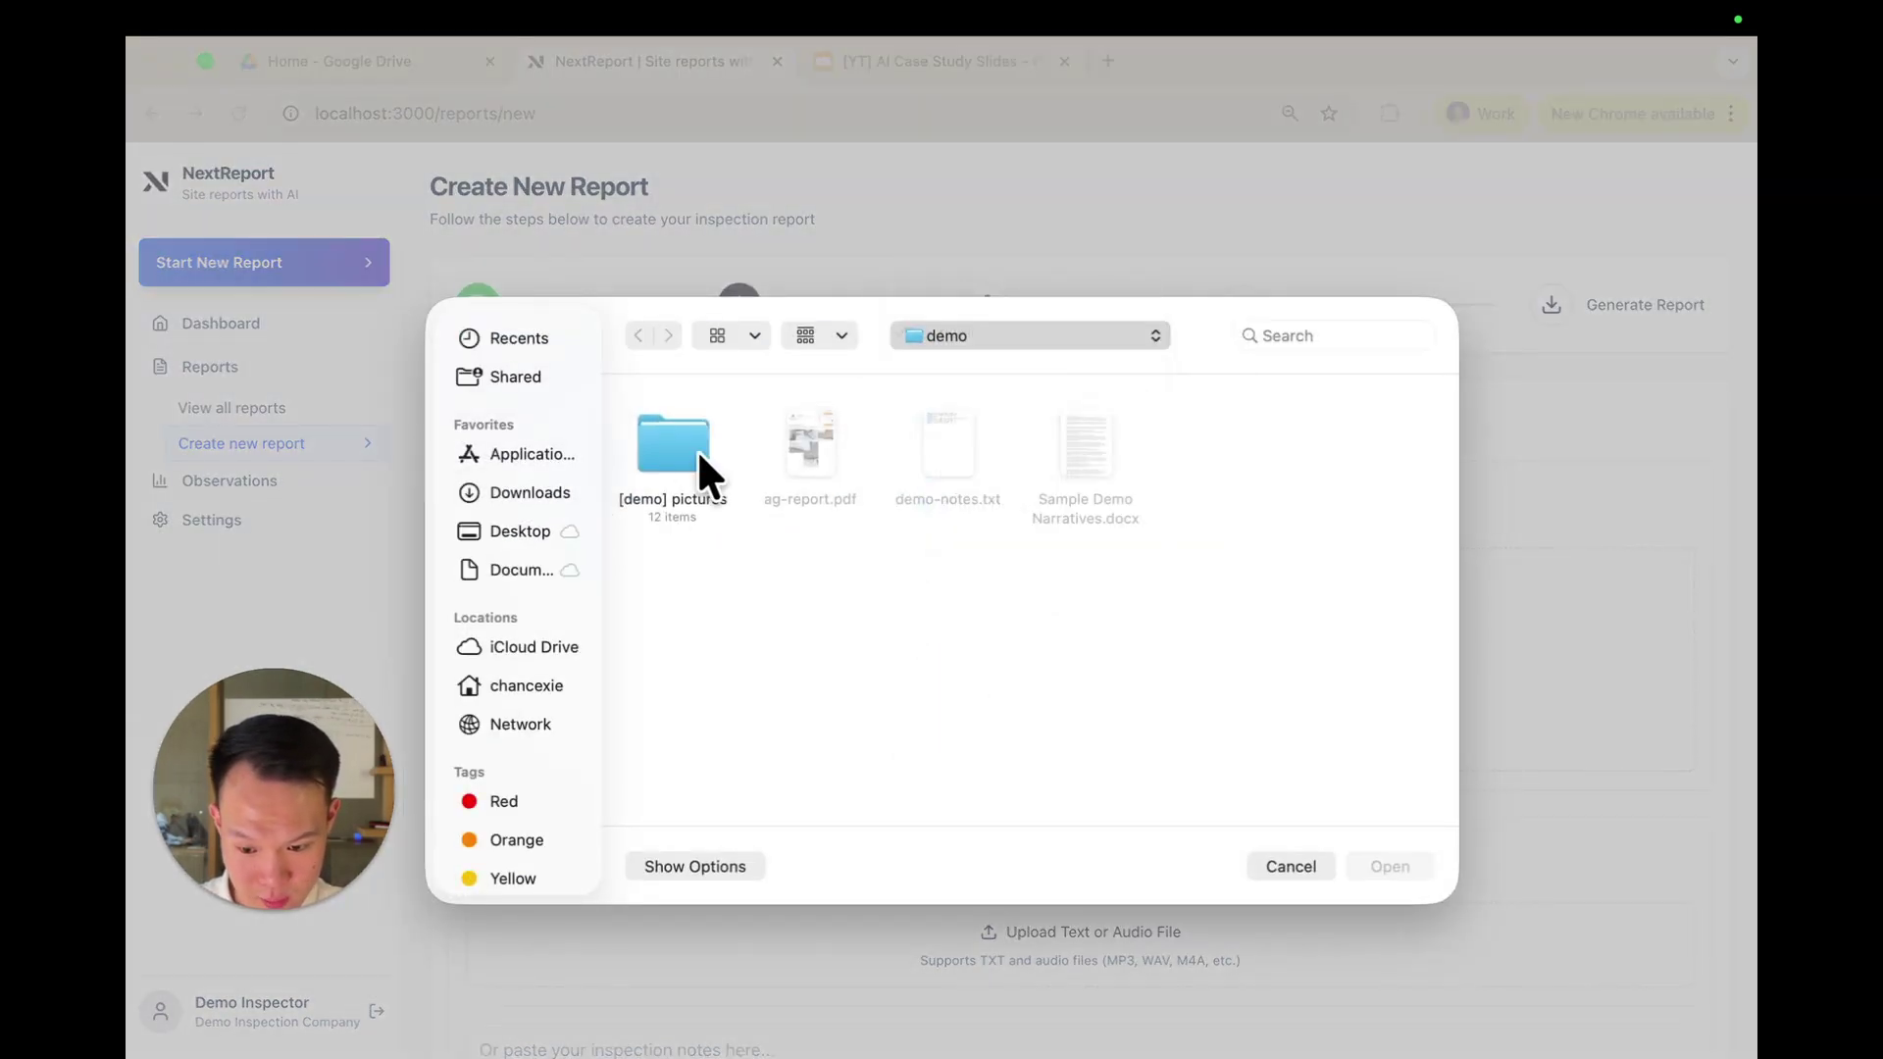
double_click(695, 451)
click(681, 438)
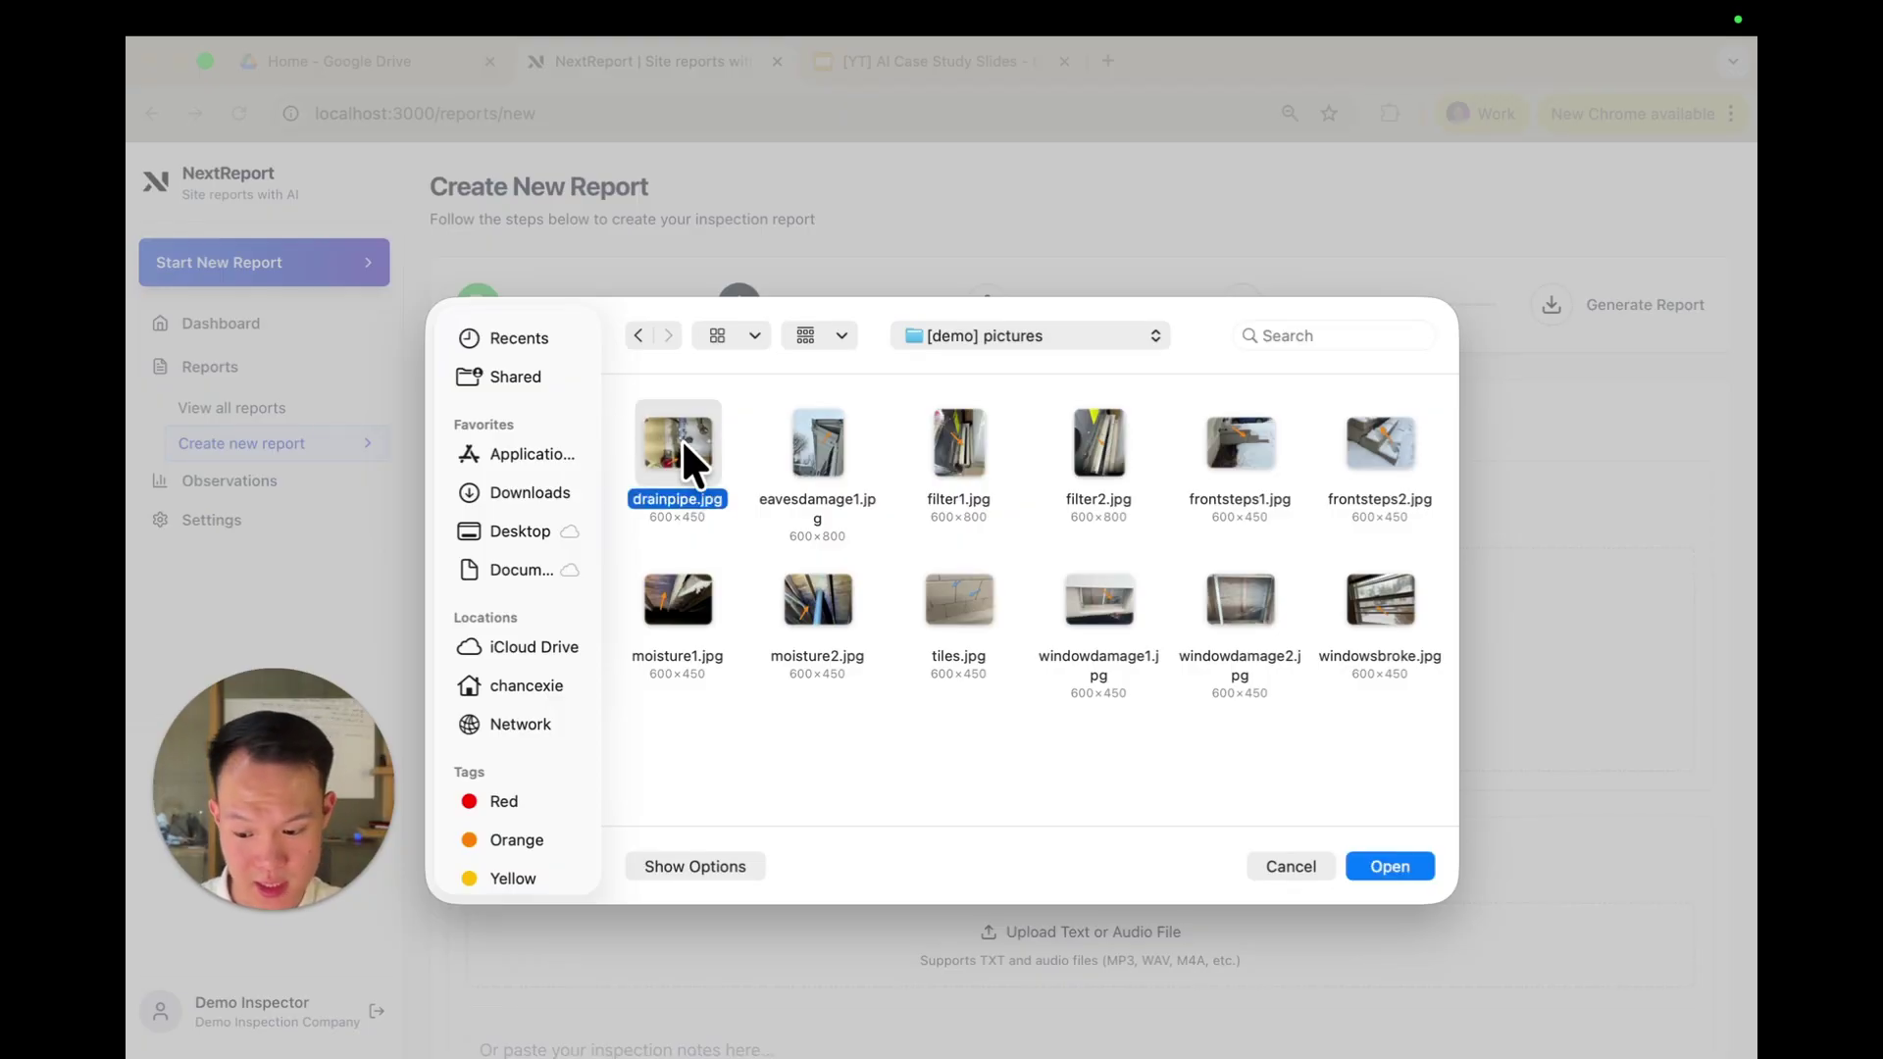
key(space)
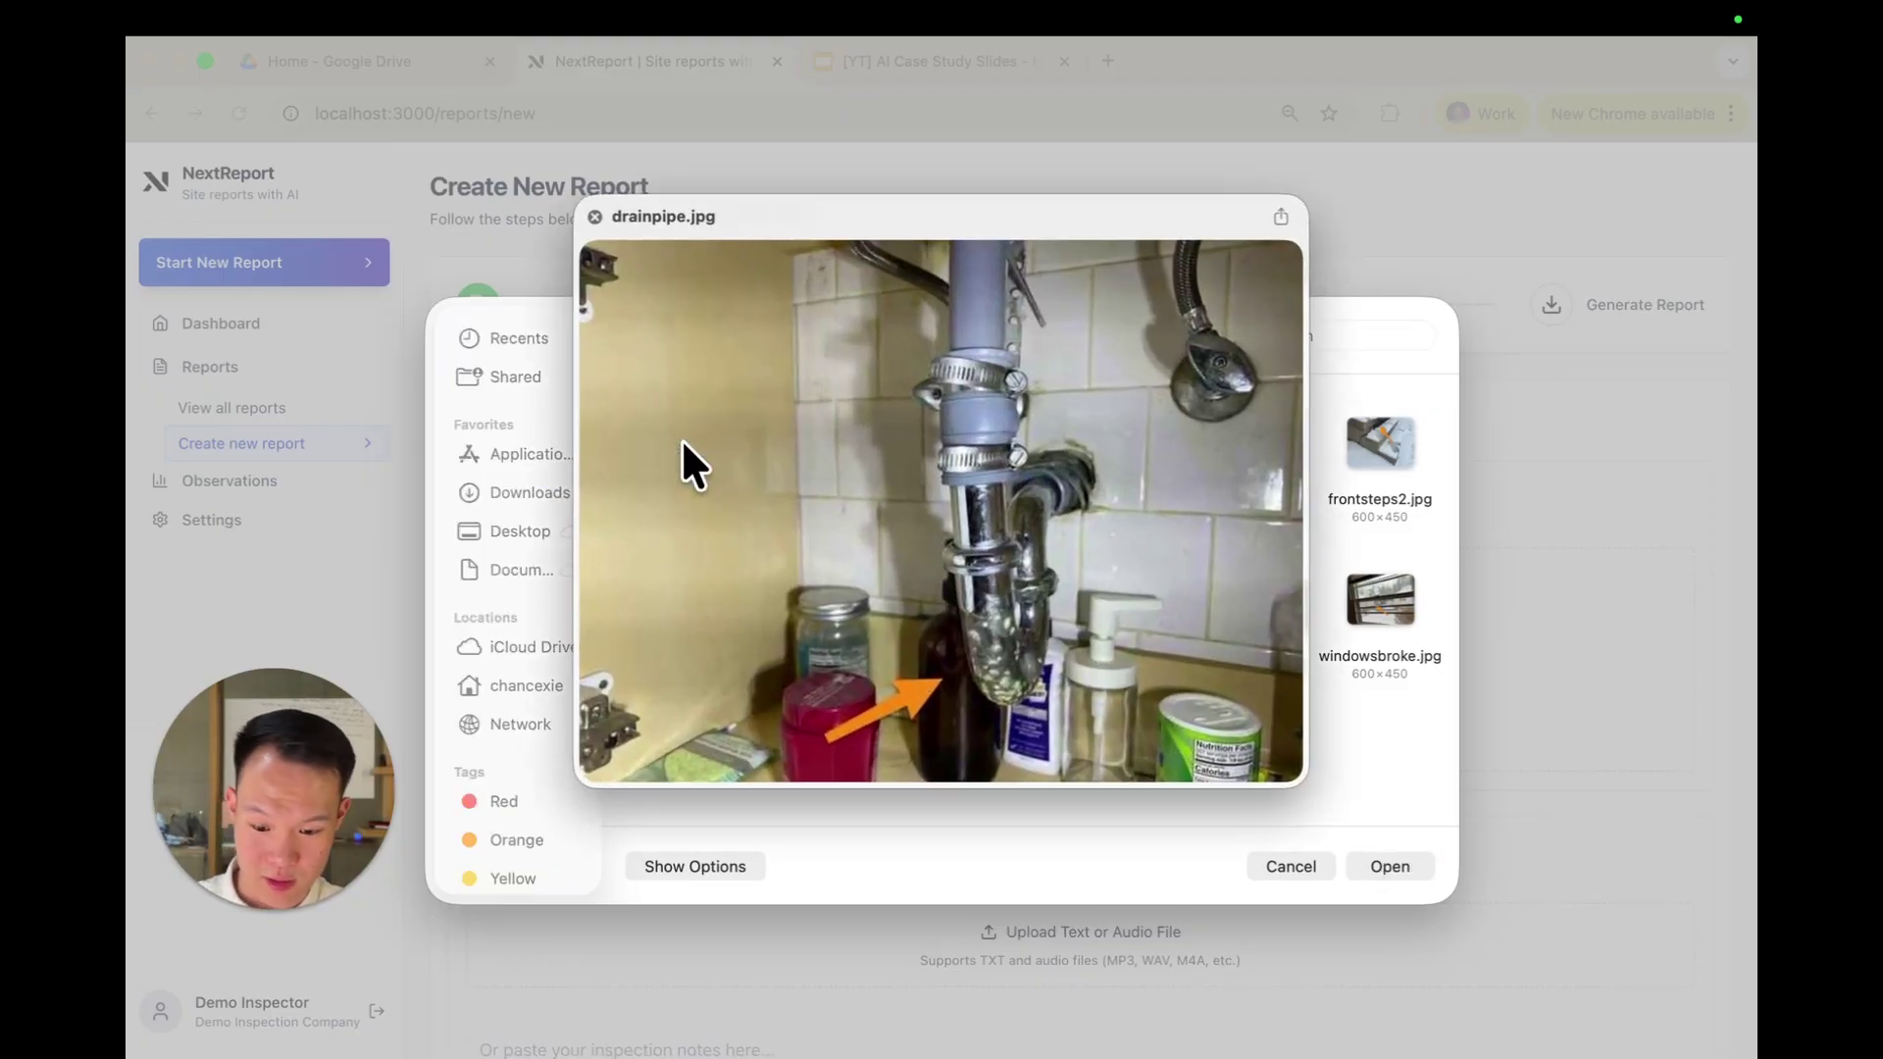
click(594, 216)
Step: Preview tiles.jpg and windowdamage1.jpg, then upload all 12 photos in the folder
click(924, 588)
key(space)
click(594, 215)
key(Right)
key(space)
click(594, 215)
key(super+a)
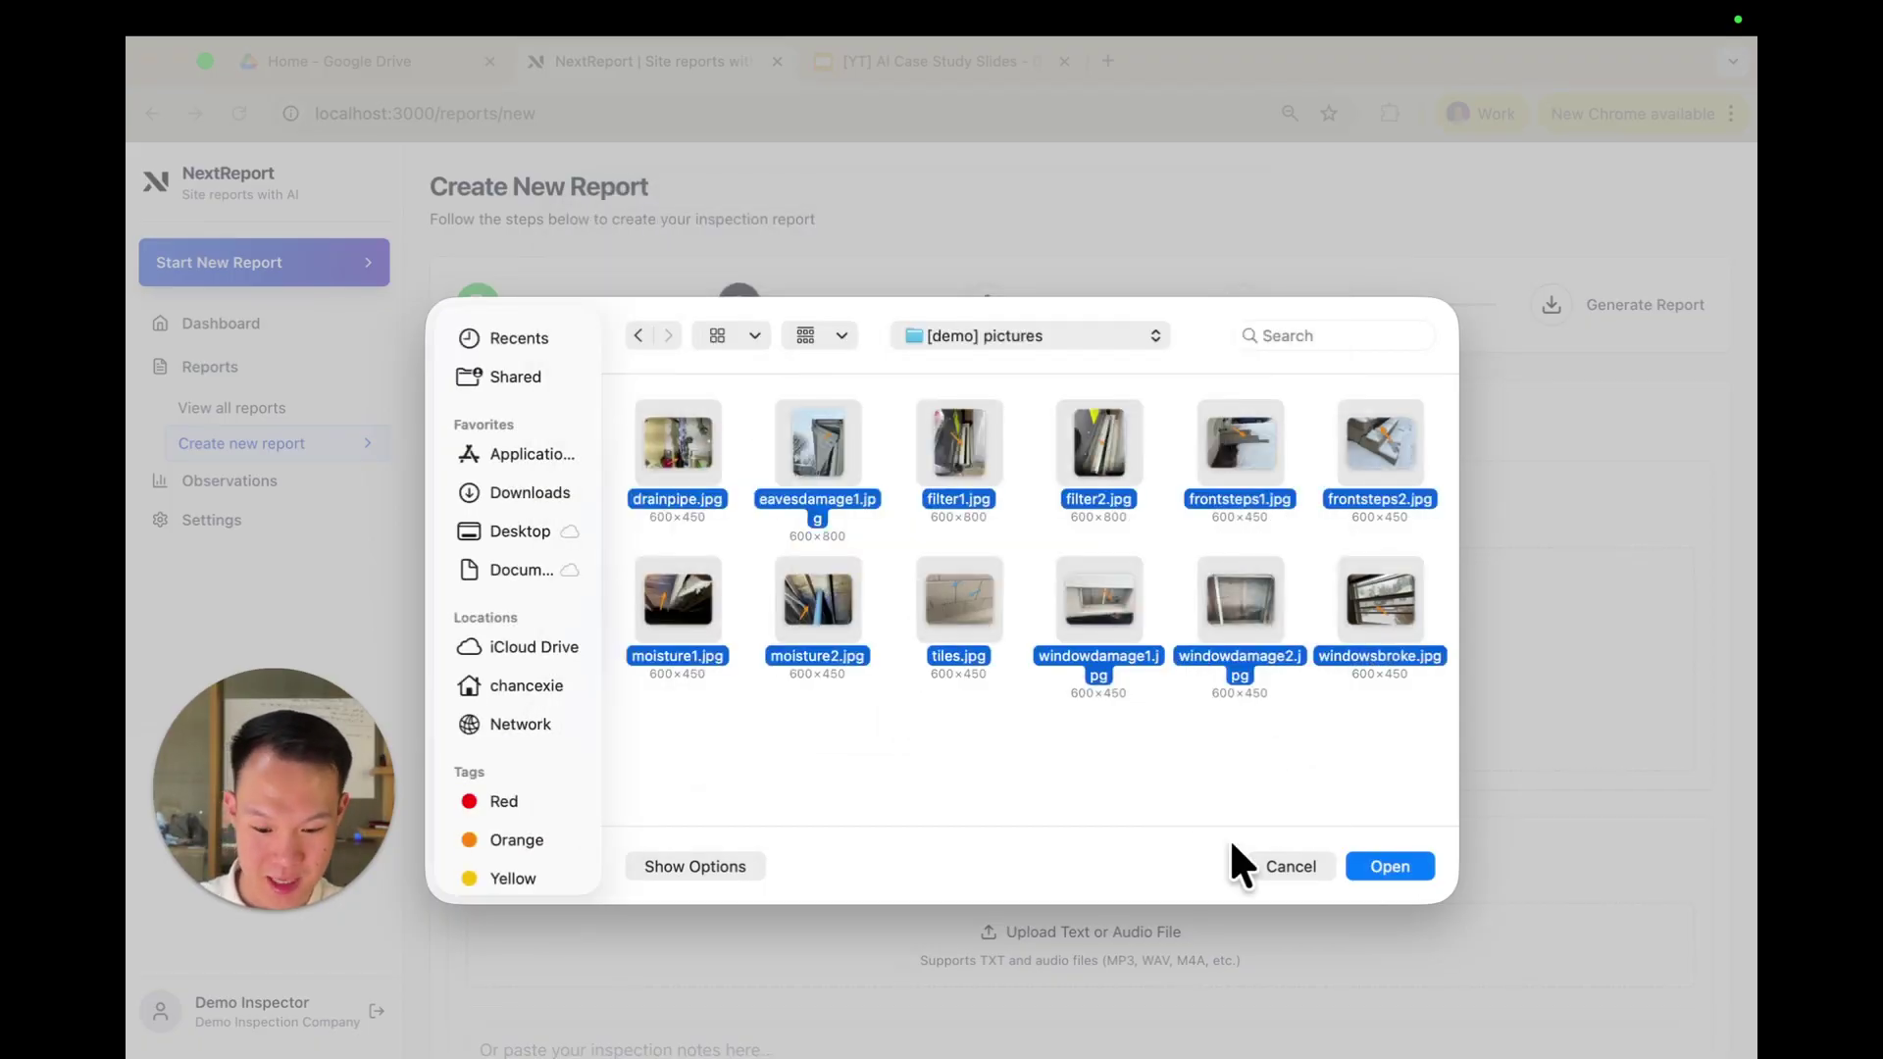
click(1390, 866)
scroll(1107, 667, down, 5)
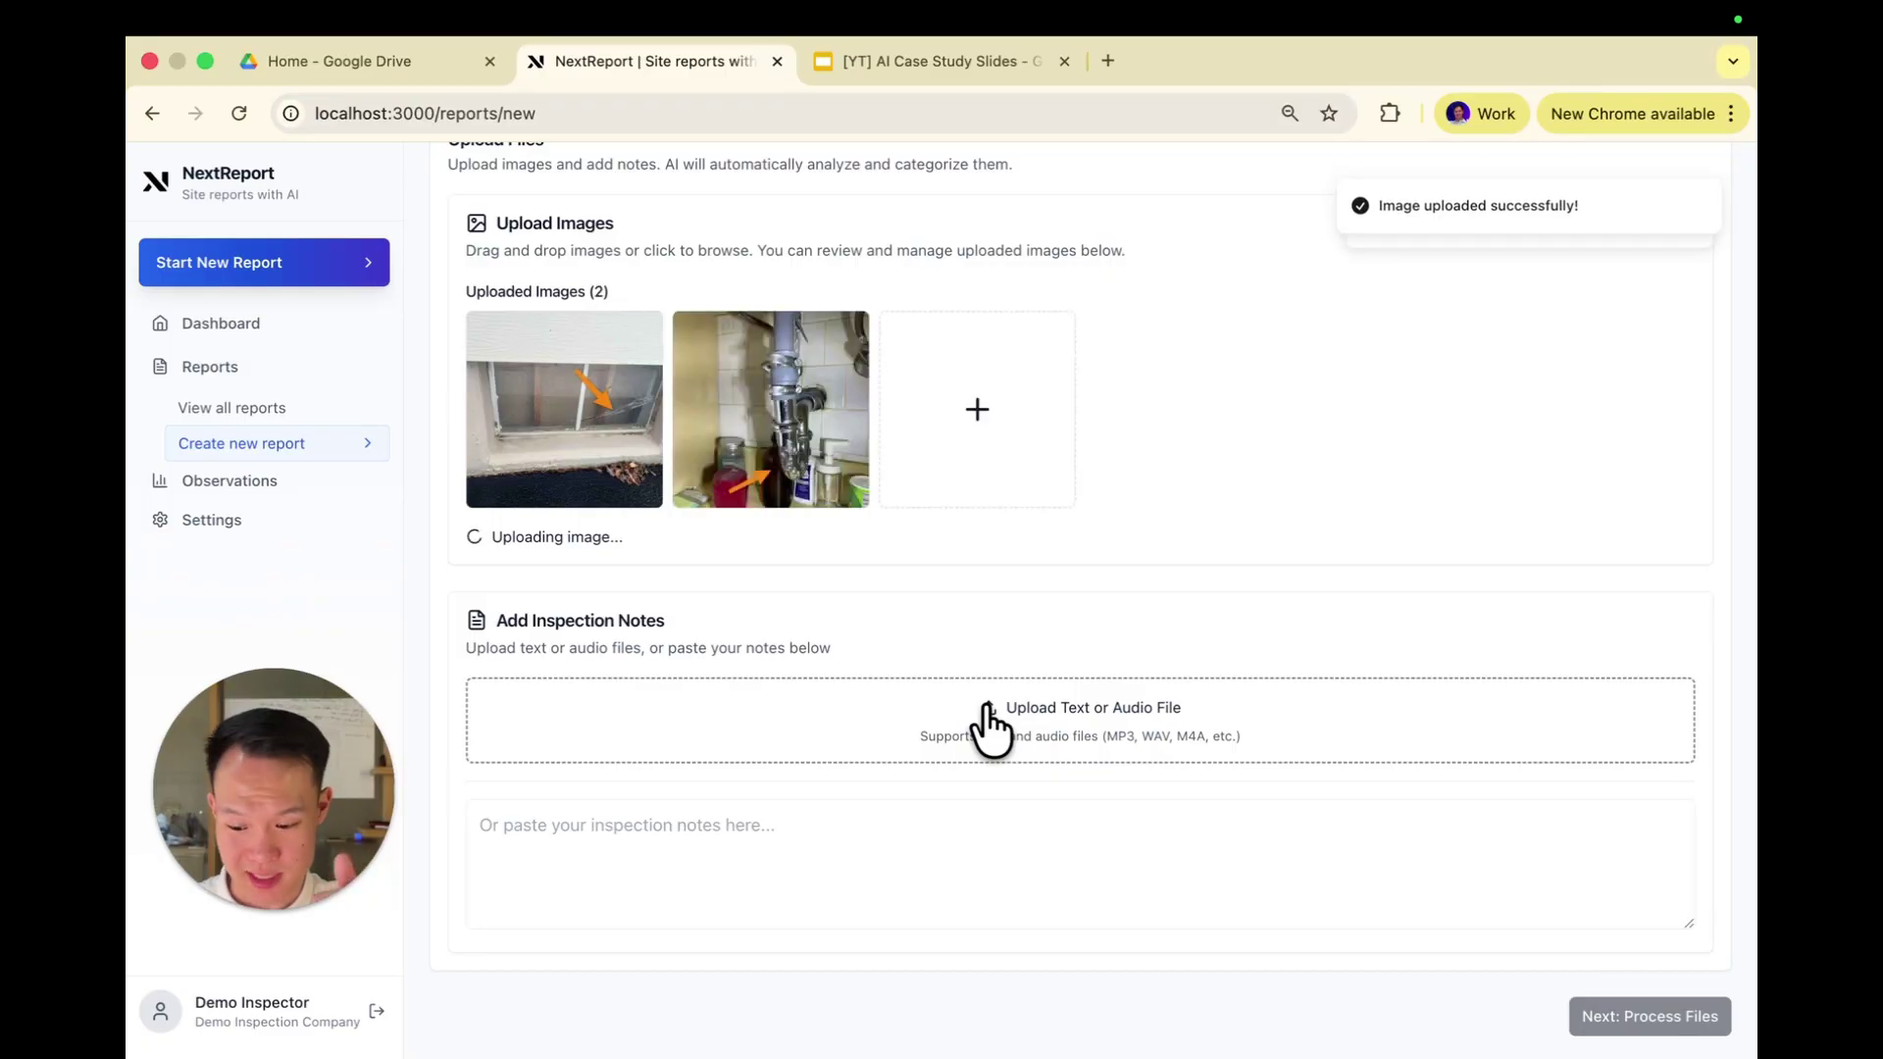
Step: Preview demo-notes.txt in the demo folder, reviewing the basement window and porch steps lines
click(989, 726)
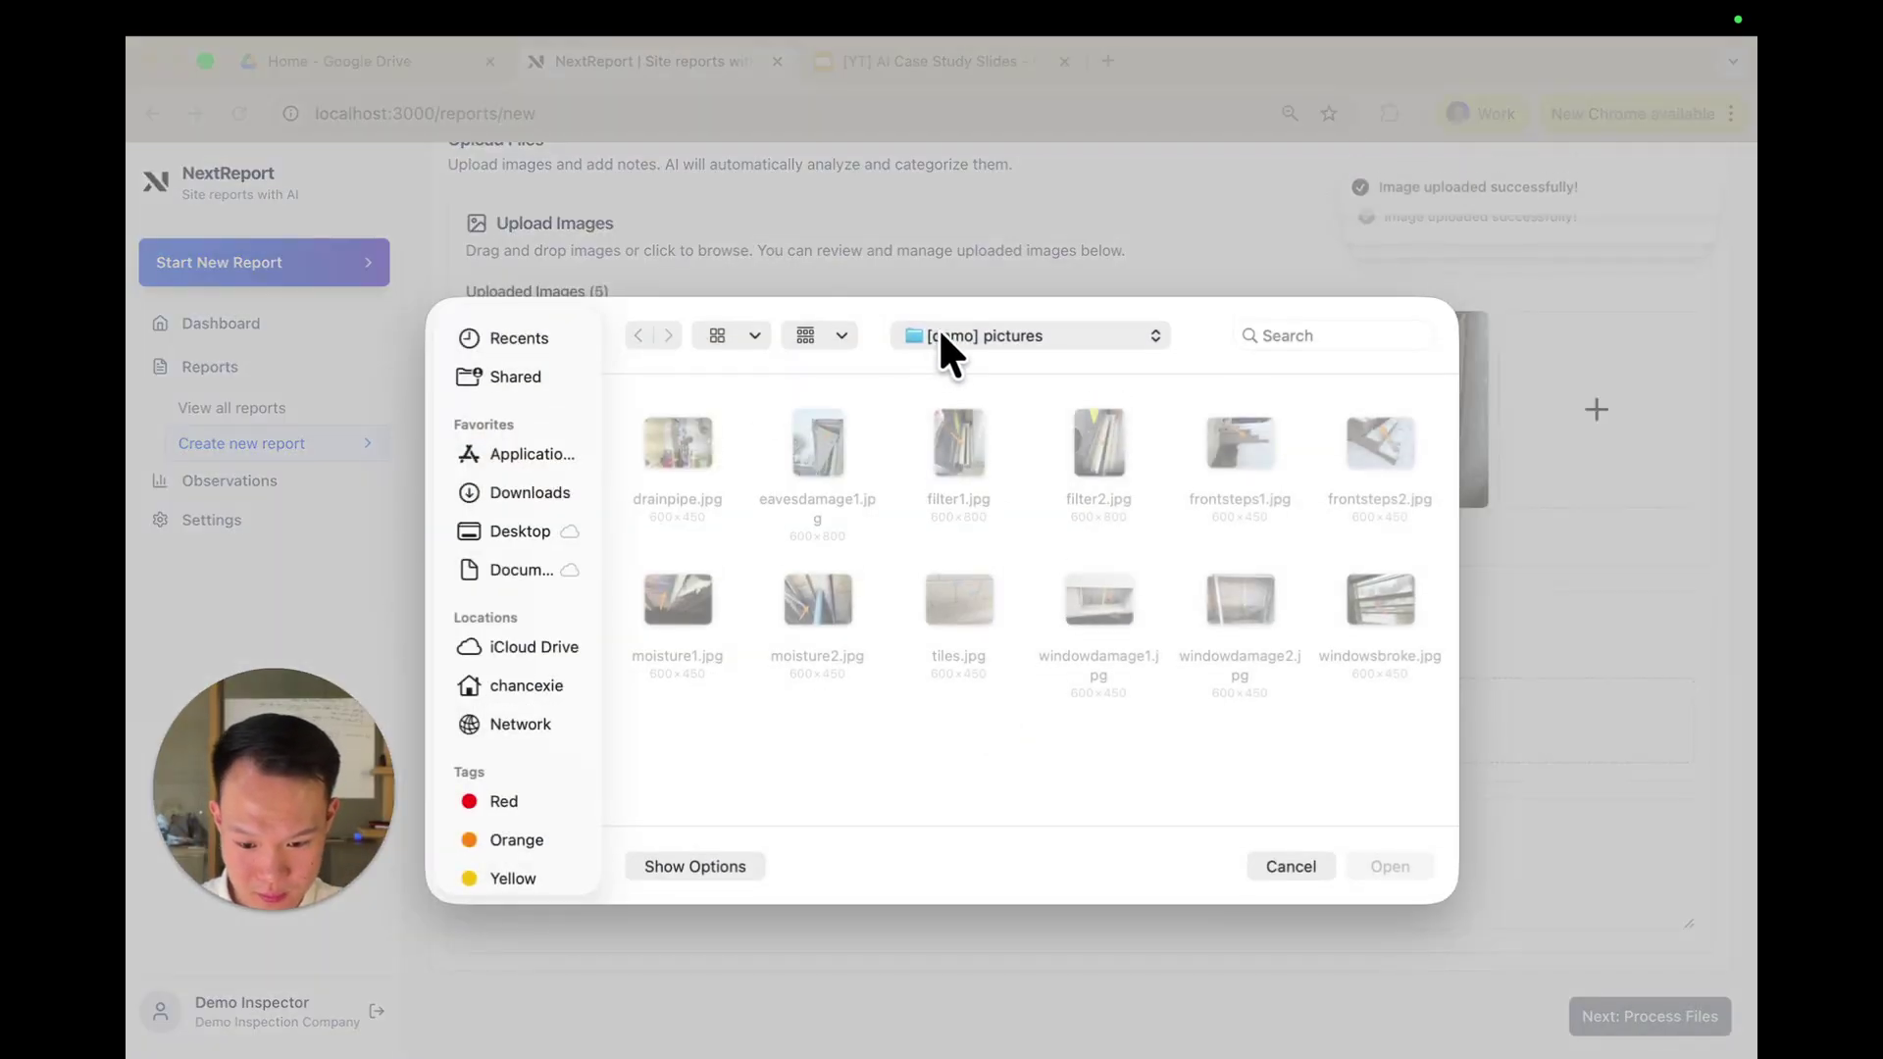
click(939, 331)
click(949, 362)
click(940, 445)
key(space)
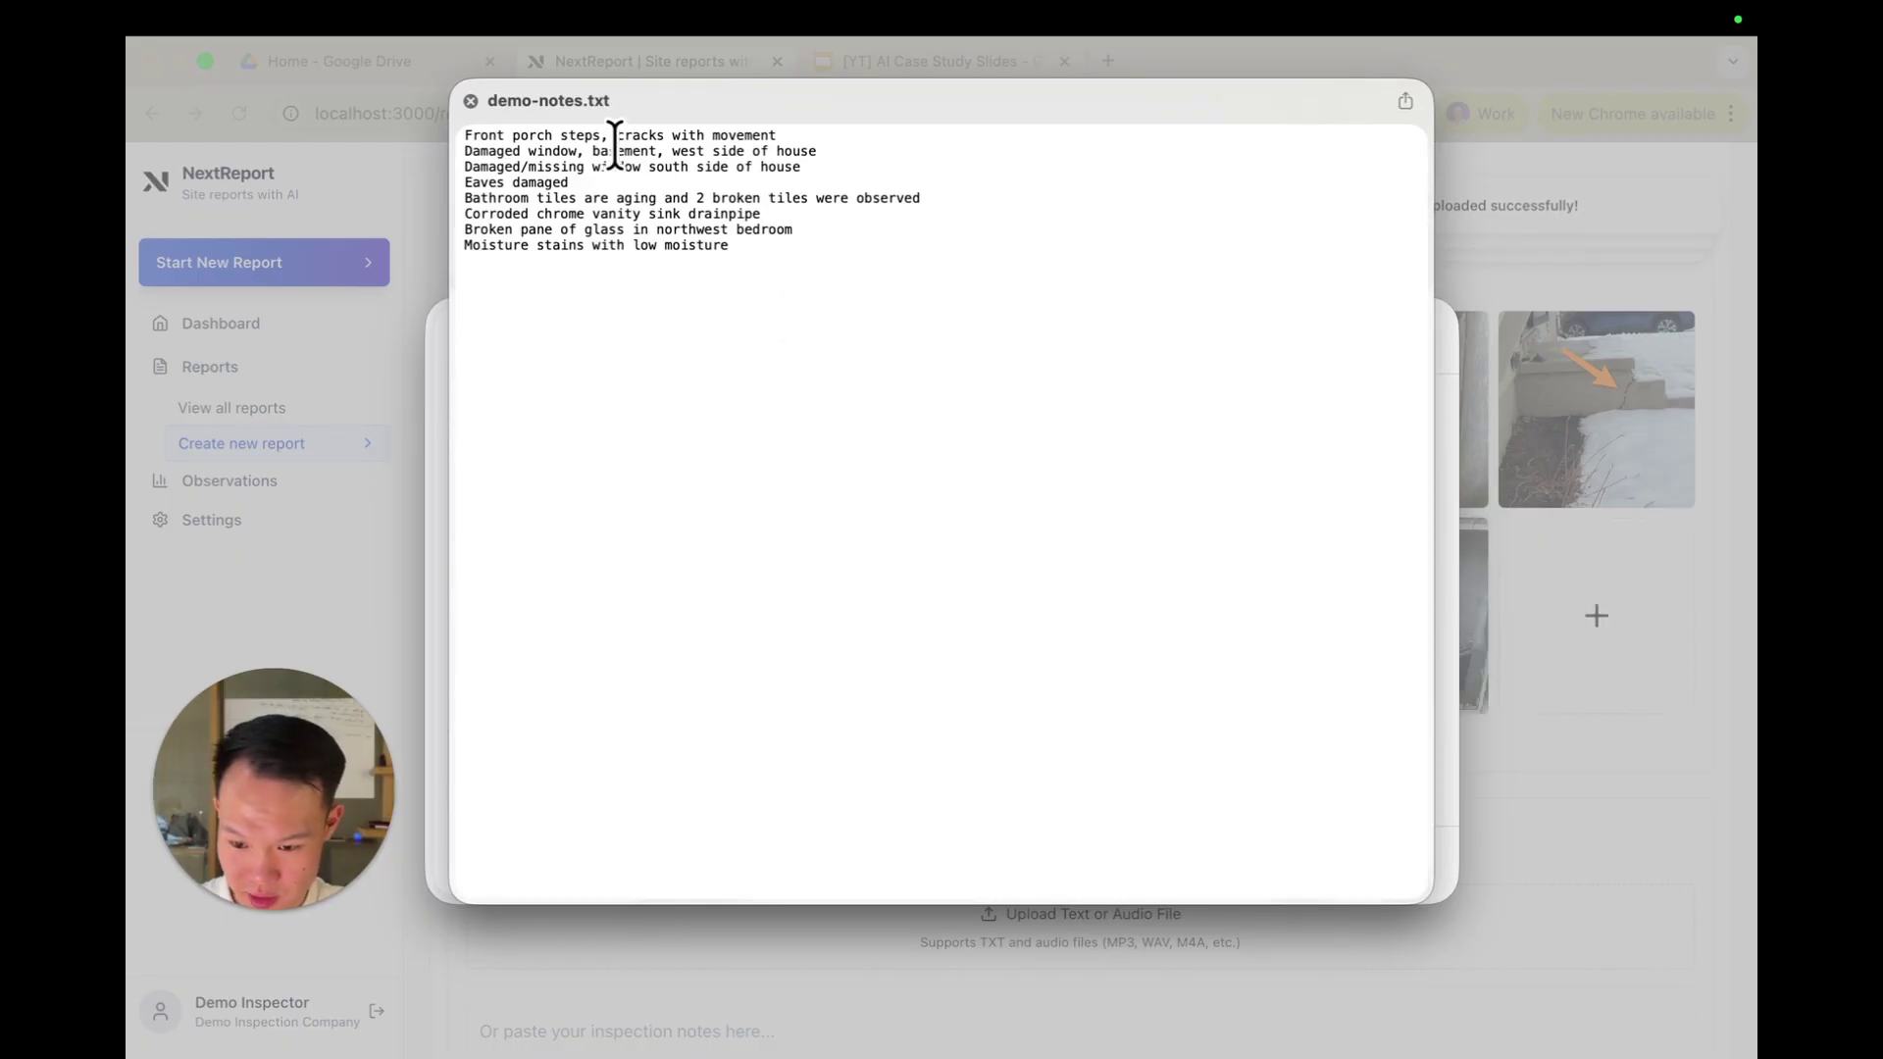
double_click(615, 150)
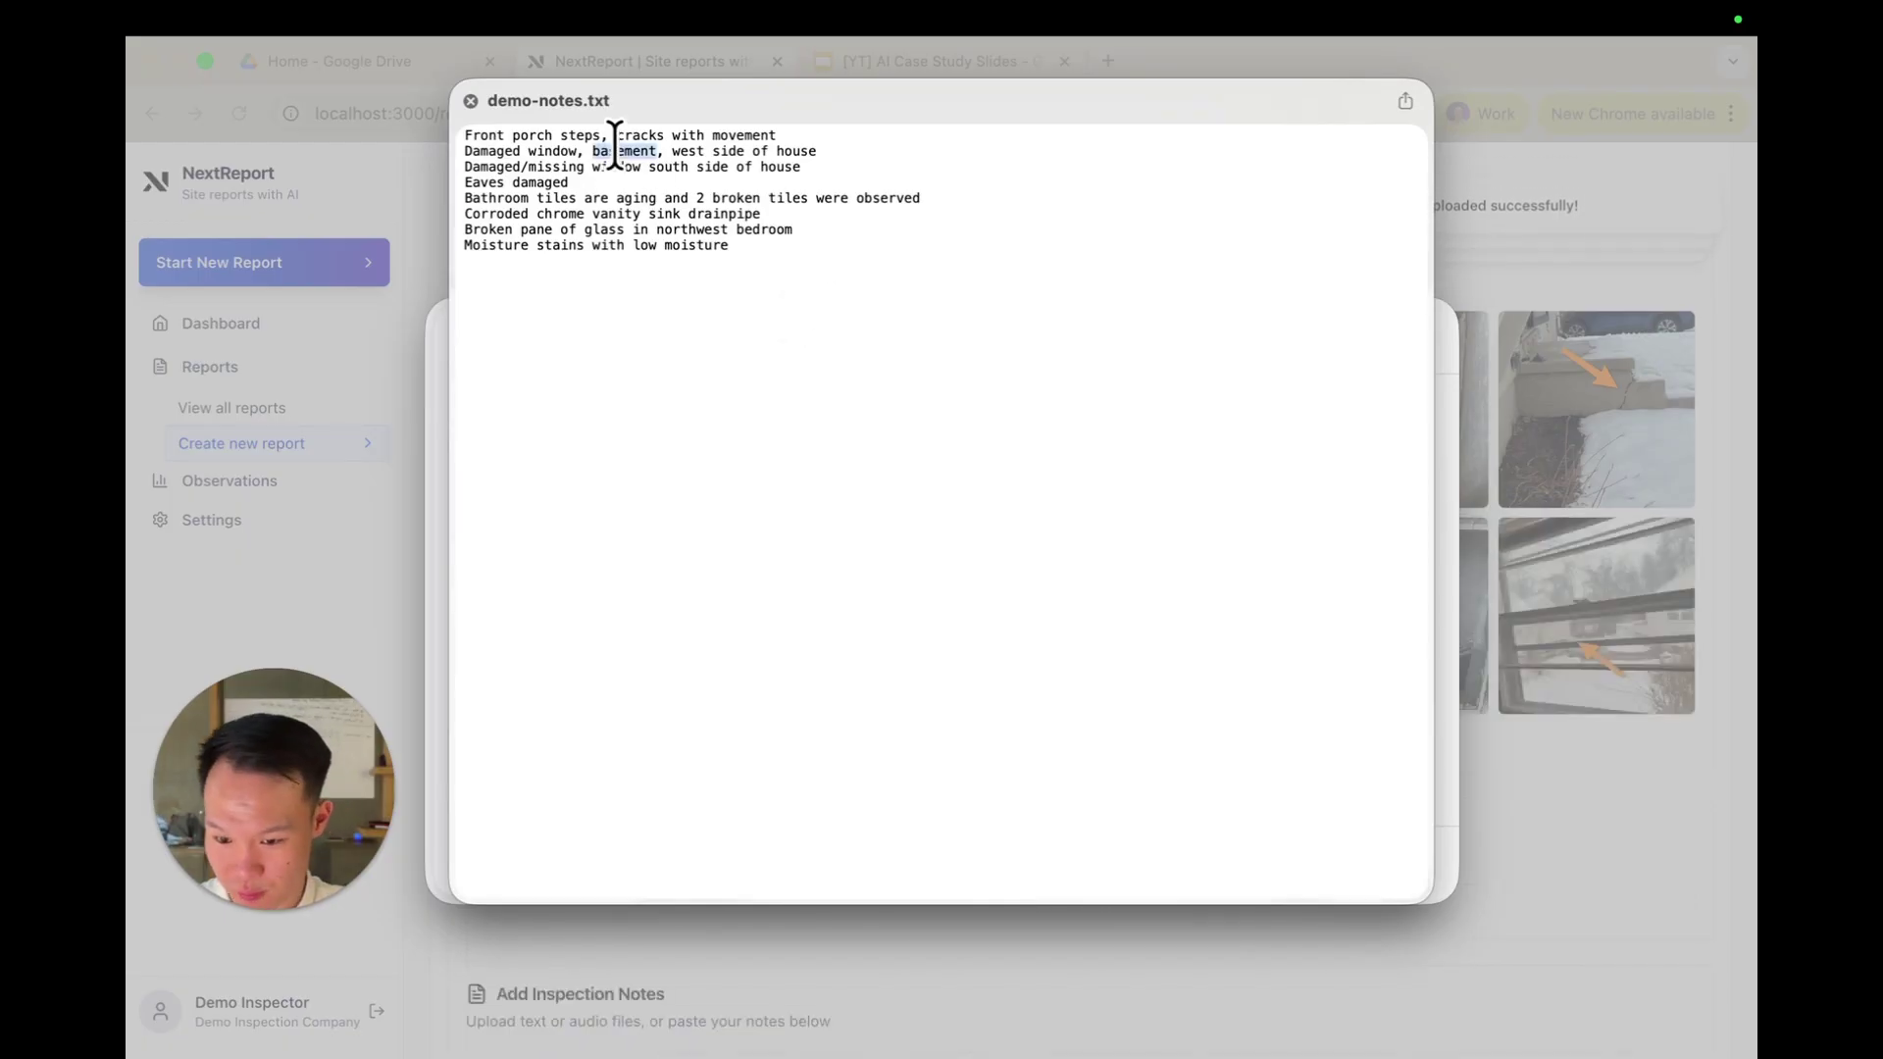
triple_click(536, 150)
triple_click(595, 135)
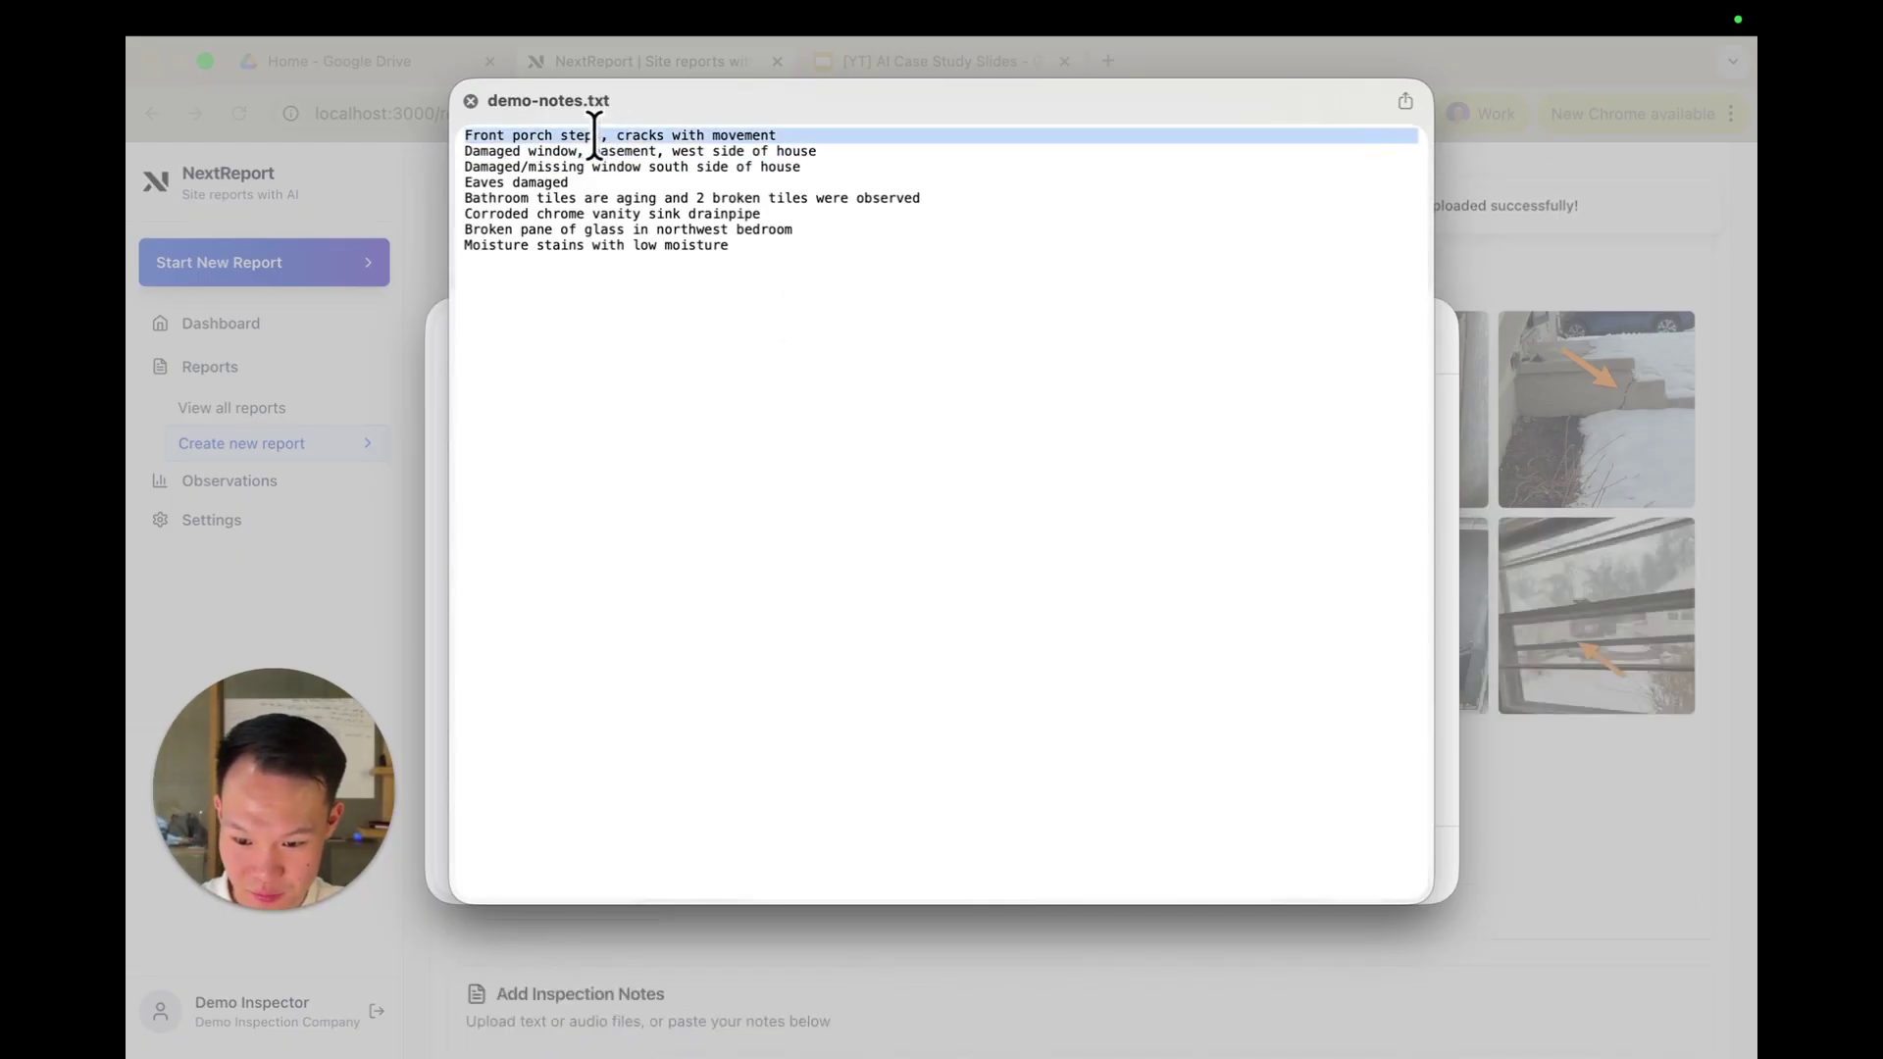
Step: Upload demo-notes.txt as the report's inspection notes
click(471, 100)
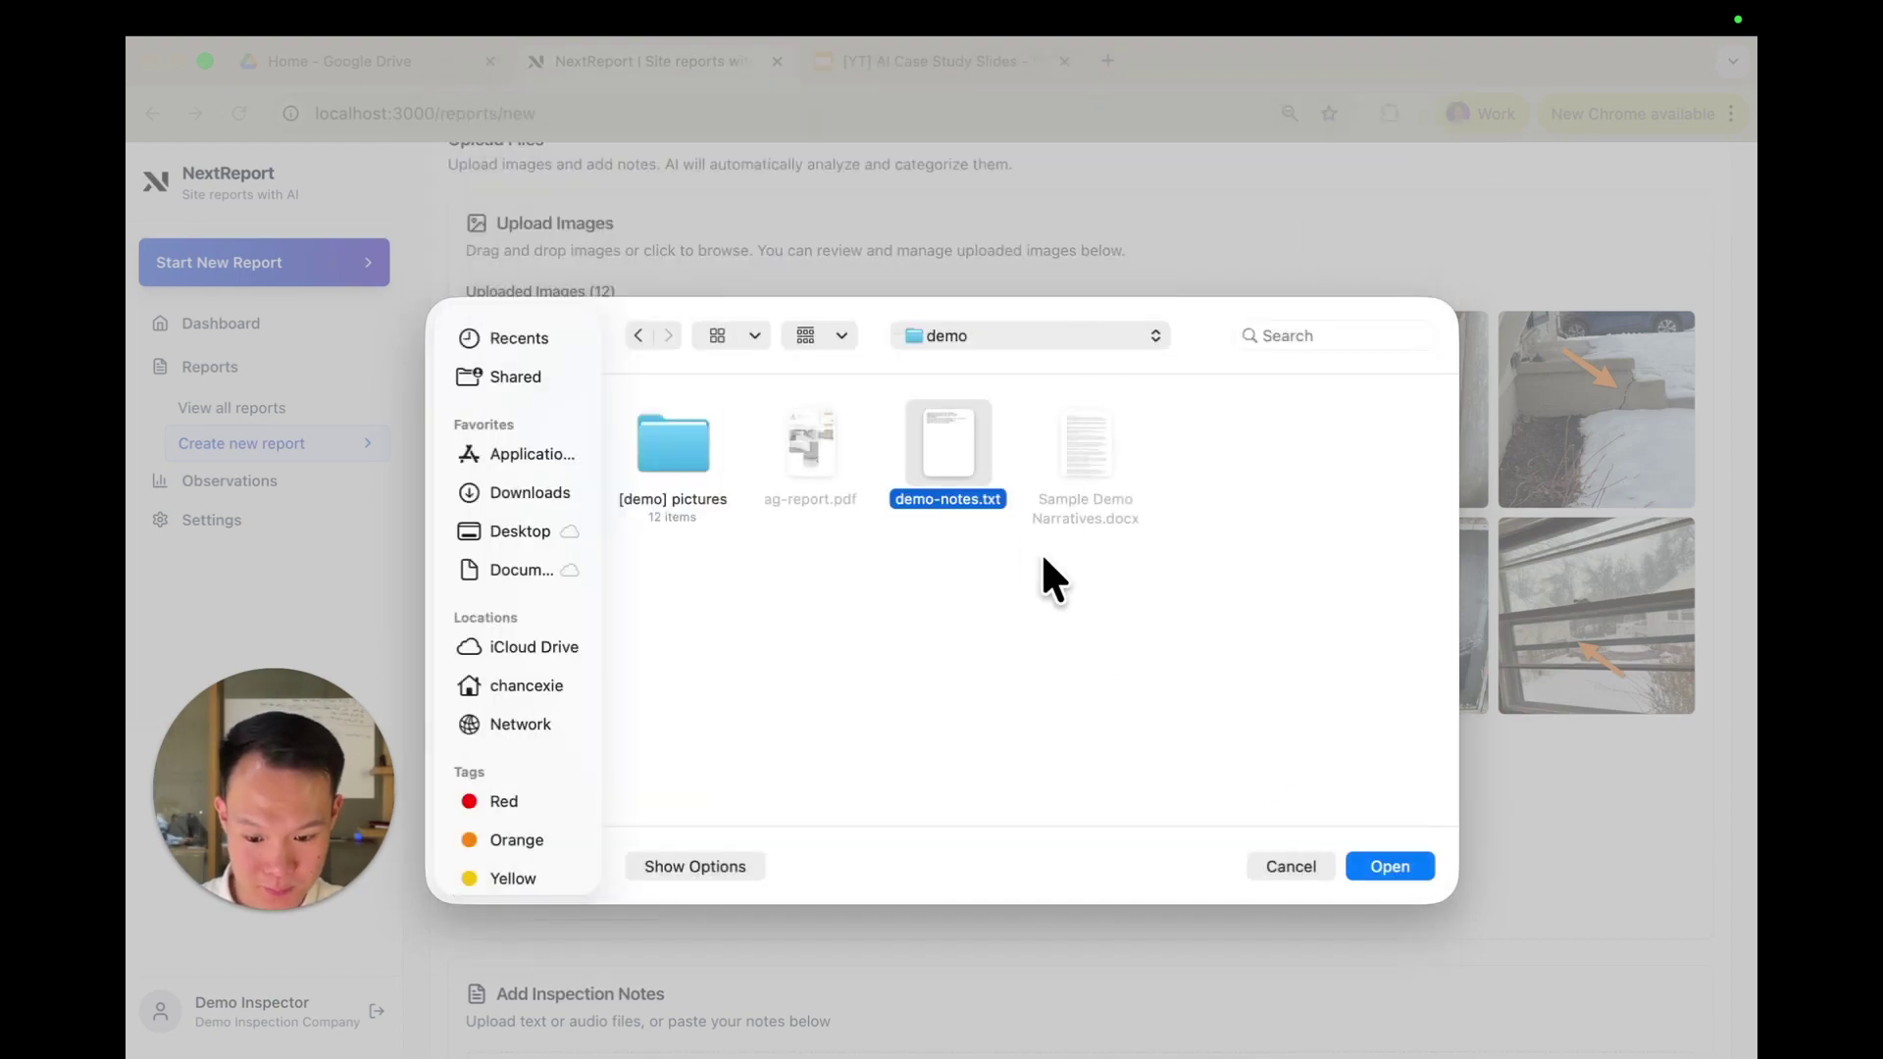
double_click(969, 445)
scroll(967, 539, down, 5)
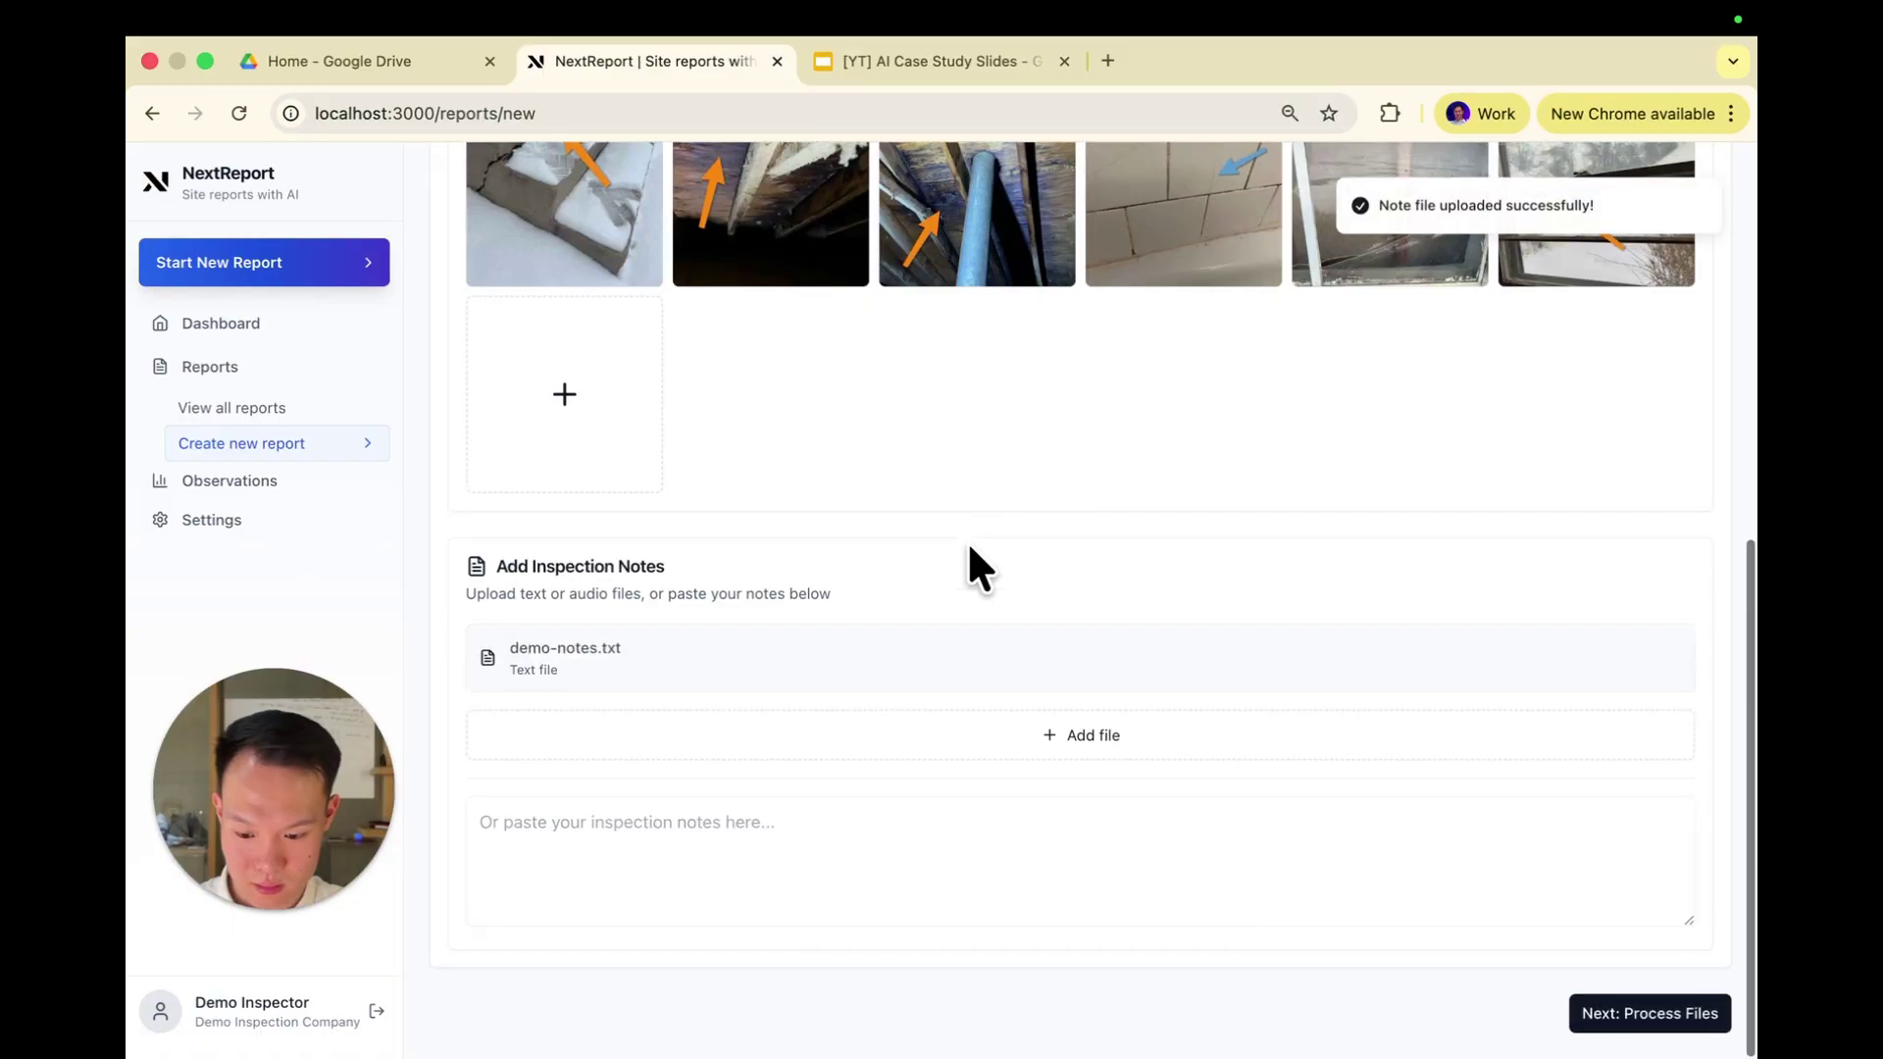
scroll(1021, 622, up, 10)
scroll(1358, 749, down, 10)
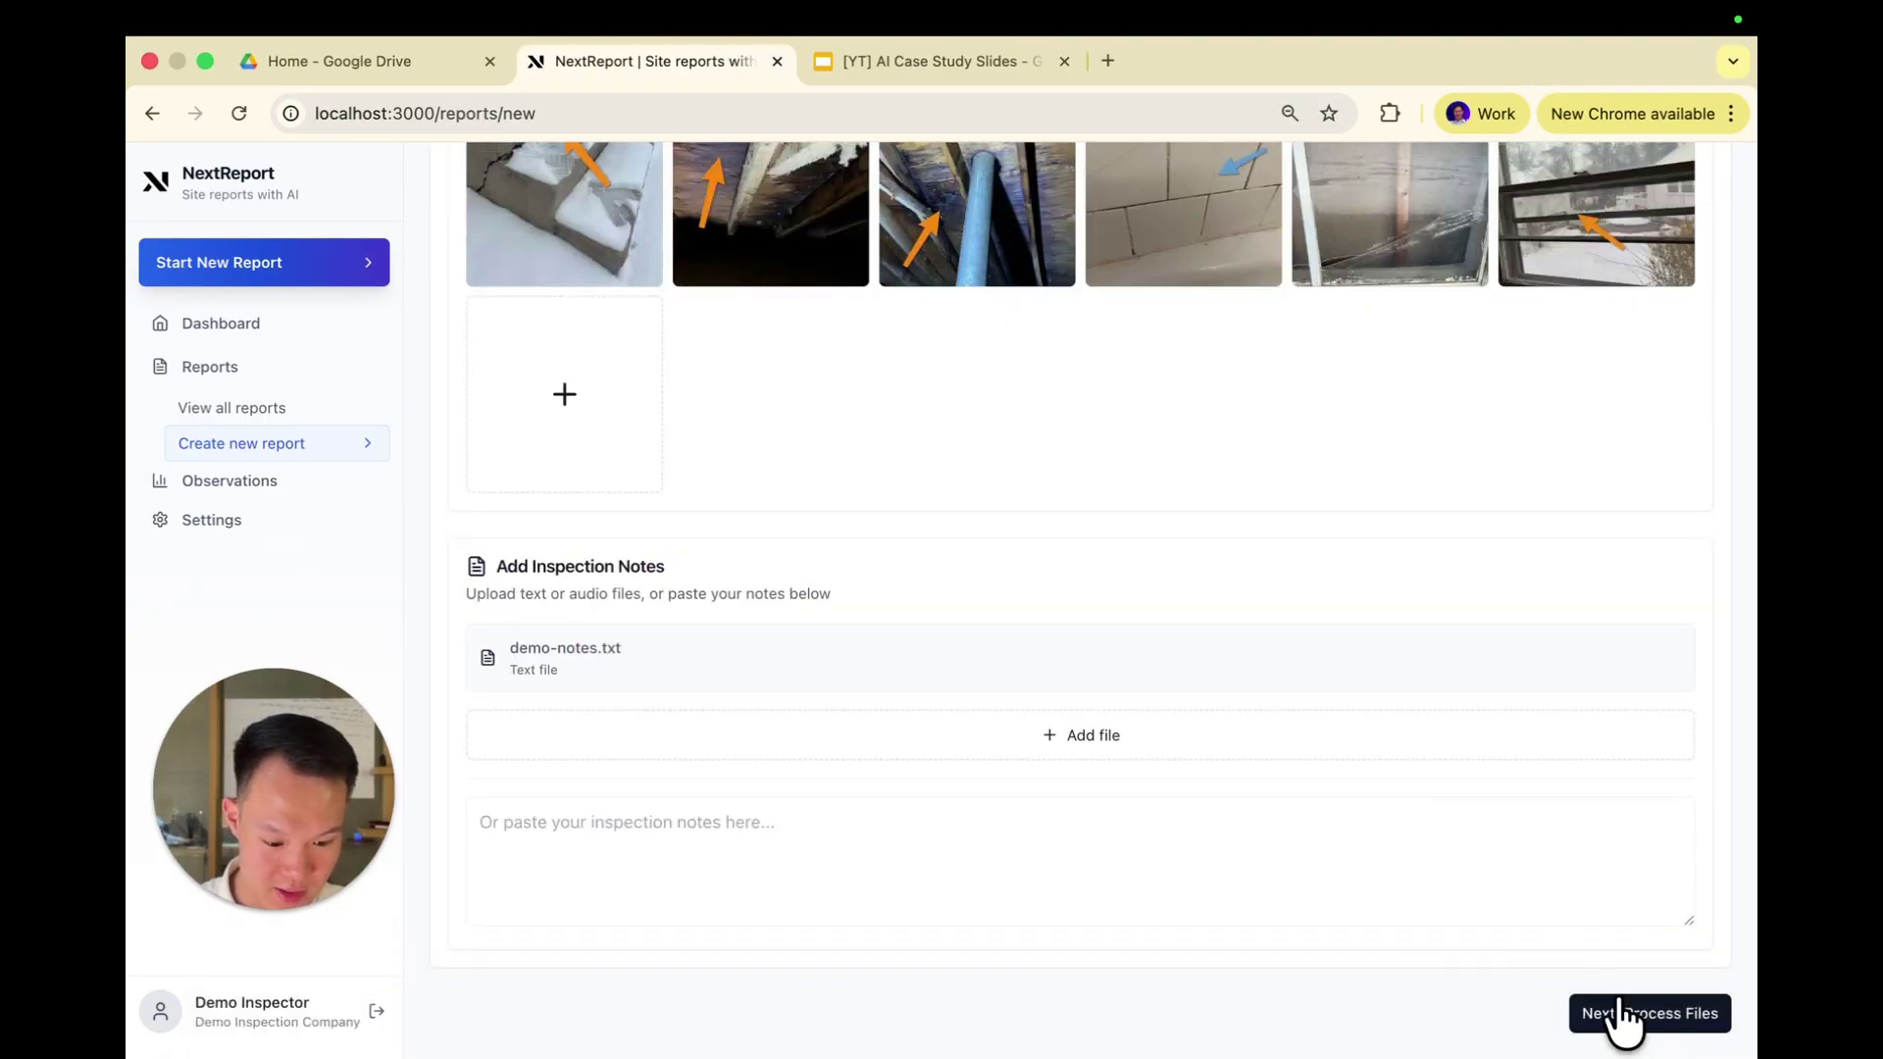
Step: Run the AI analysis on the 12 uploaded photos
click(1621, 1013)
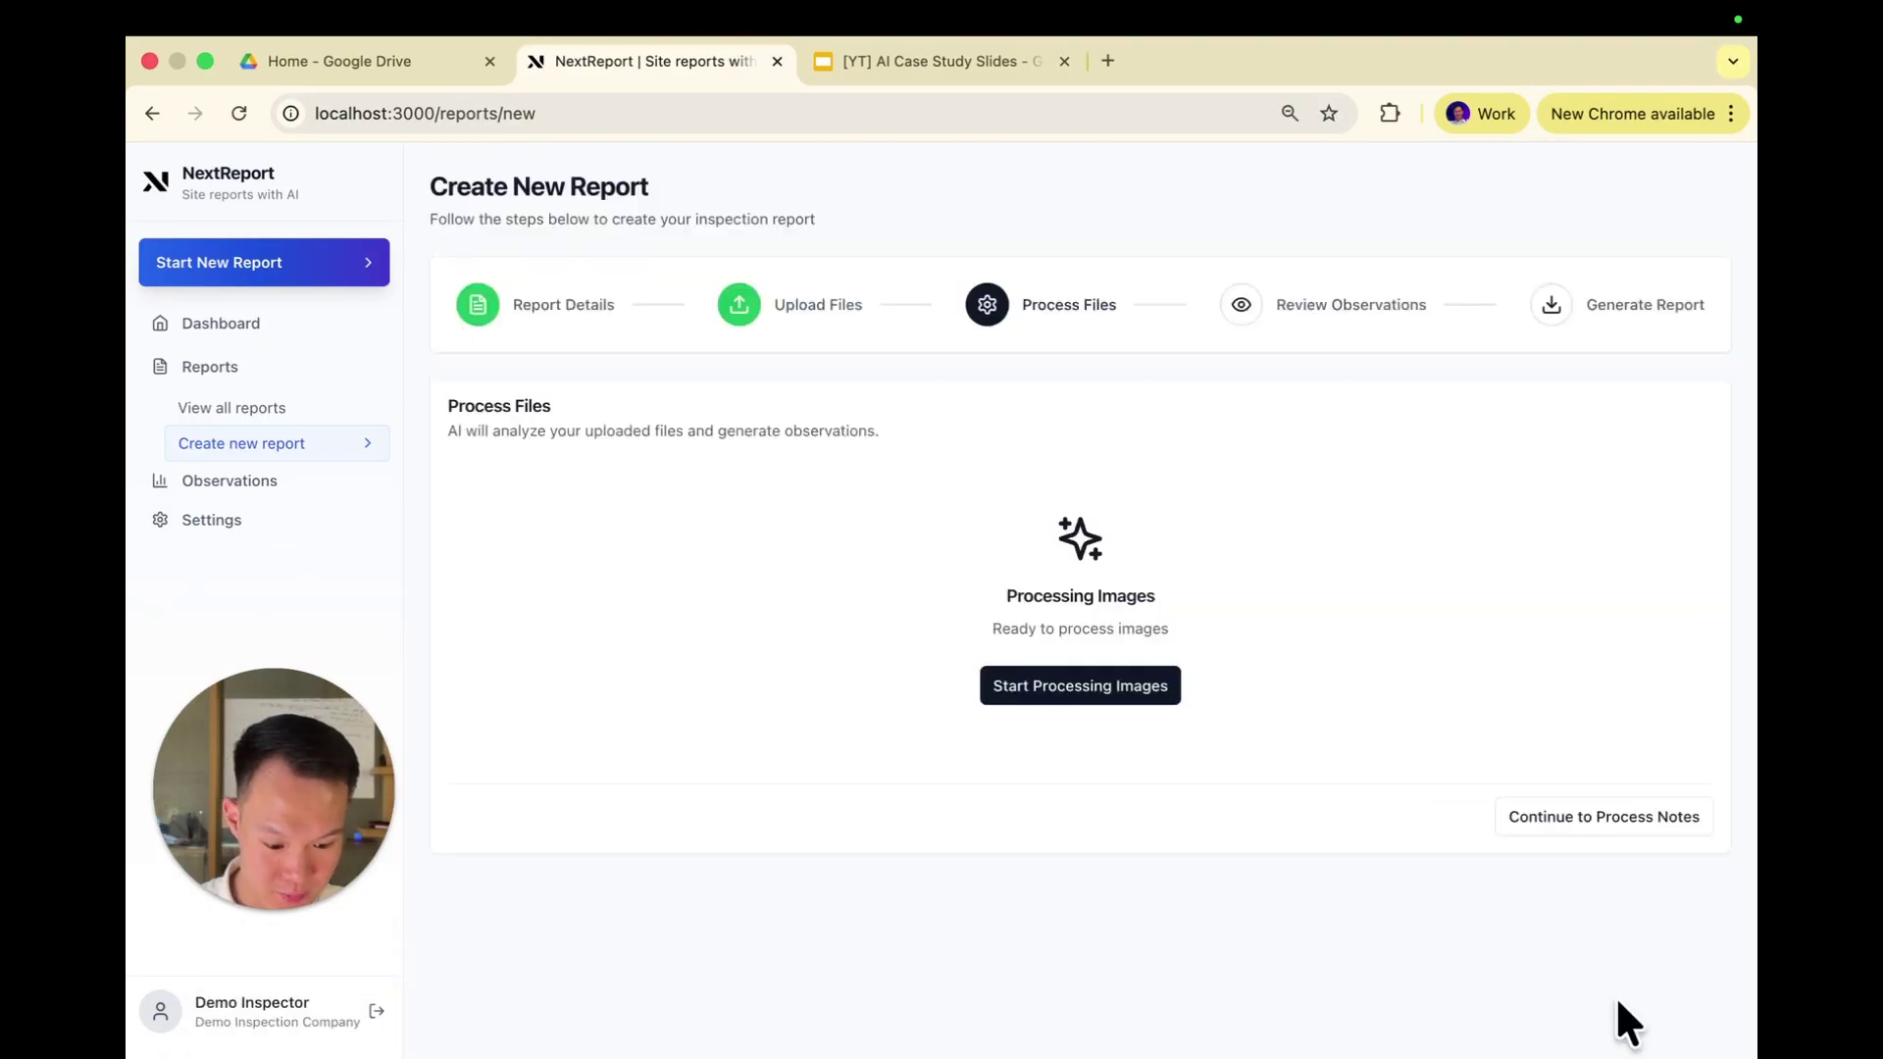
click(1071, 687)
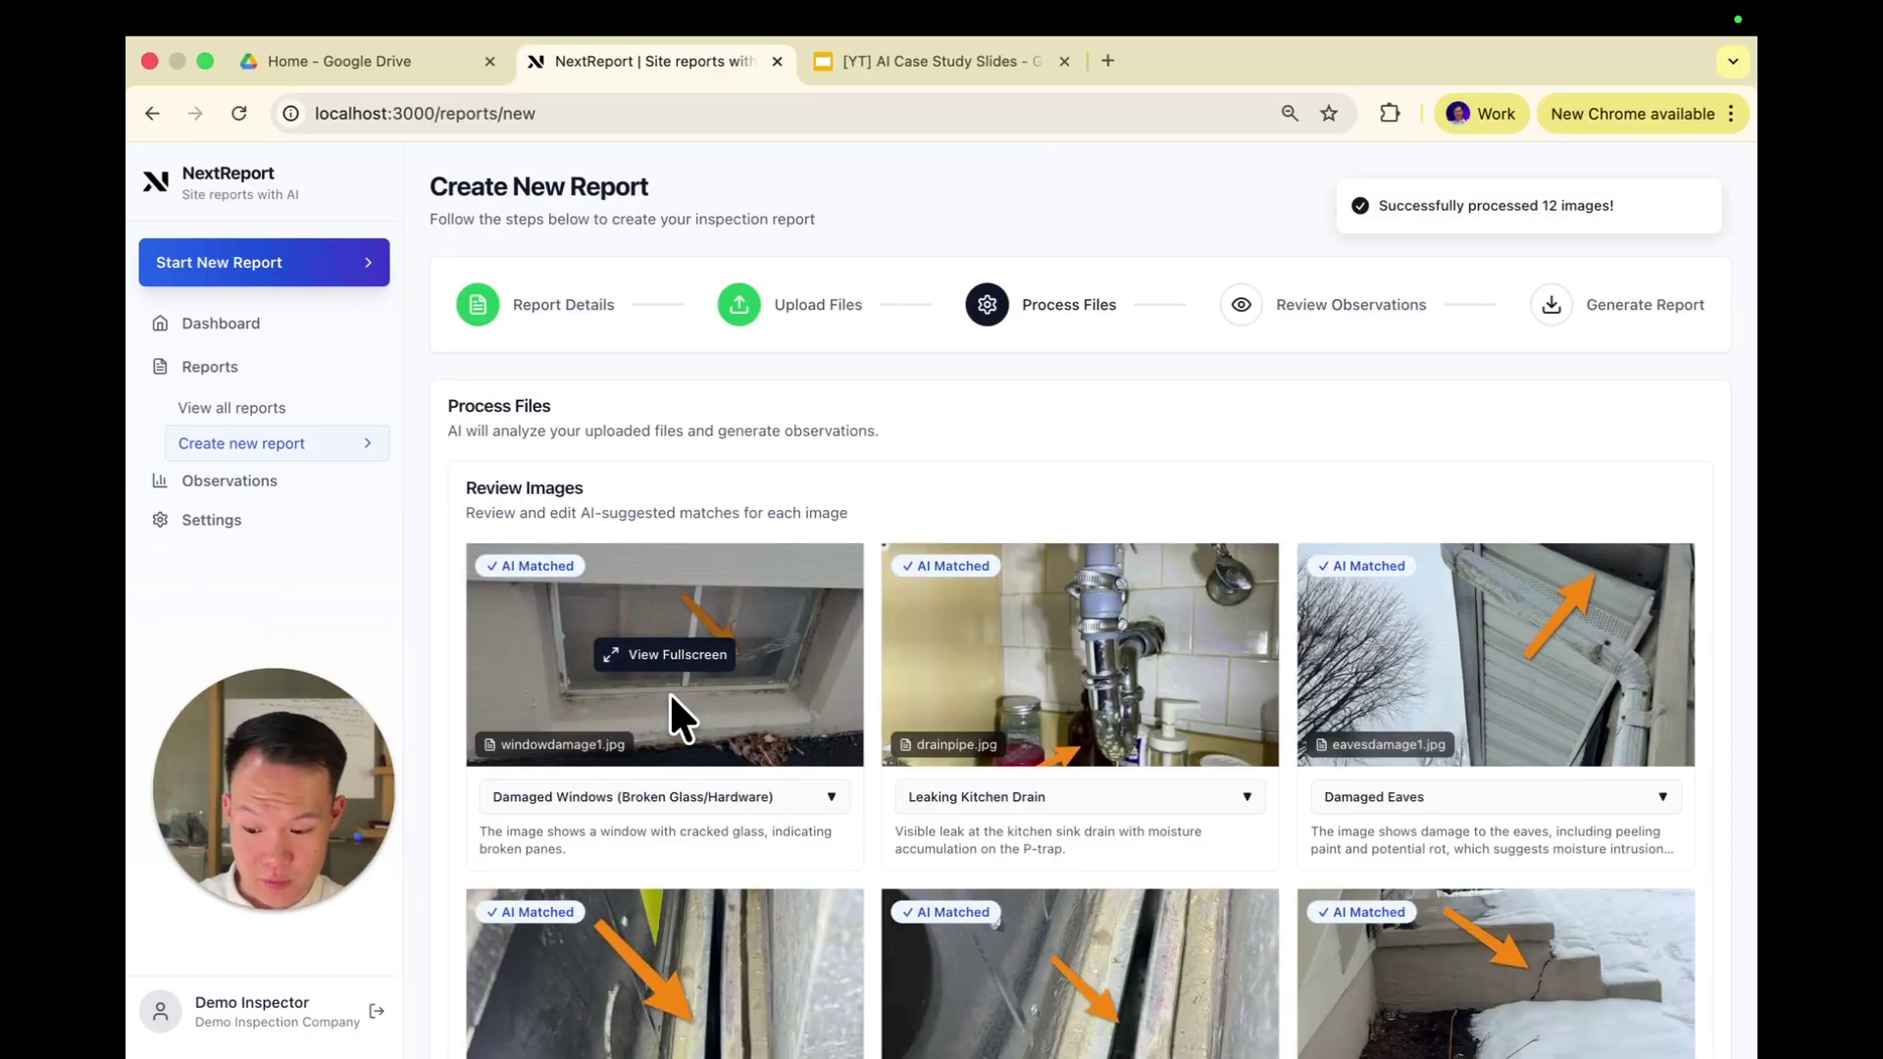
scroll(671, 698, down, 3)
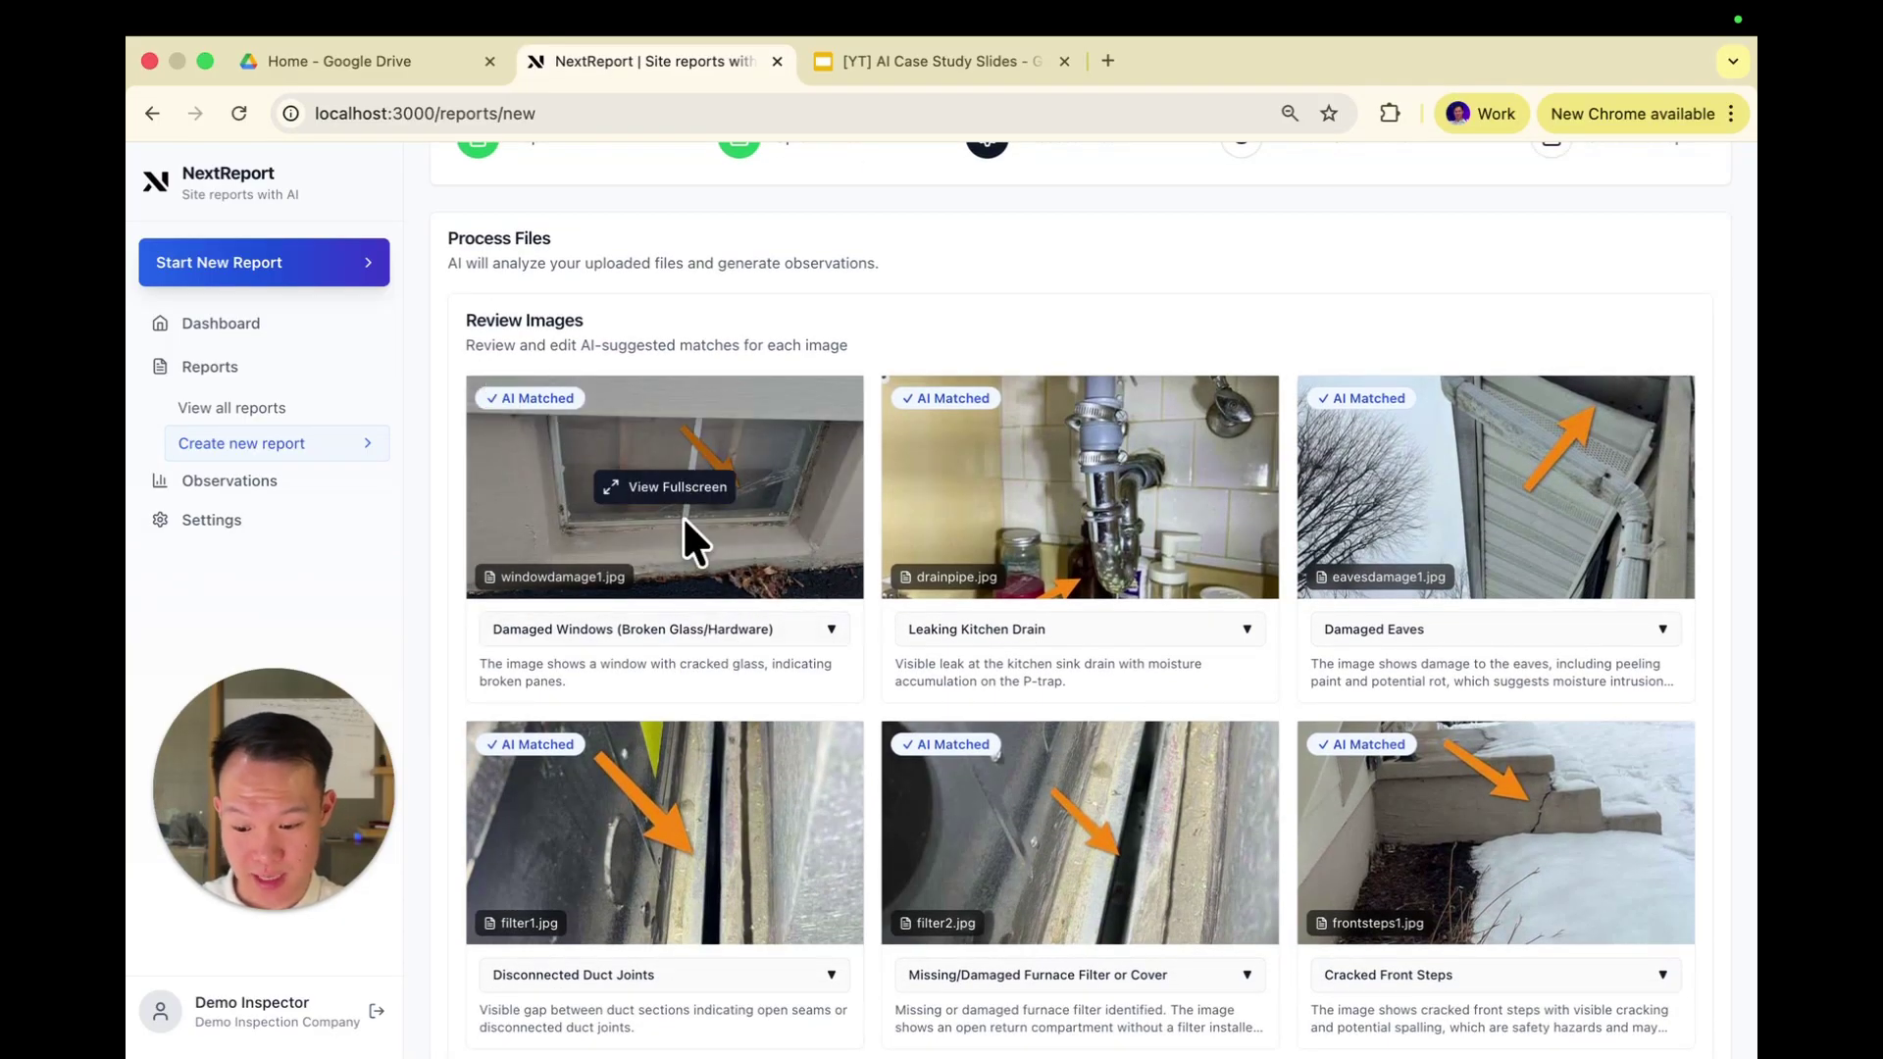
Step: Match windowdamage1.jpg to Old or Inefficient Windows and review the matched image grid
click(692, 632)
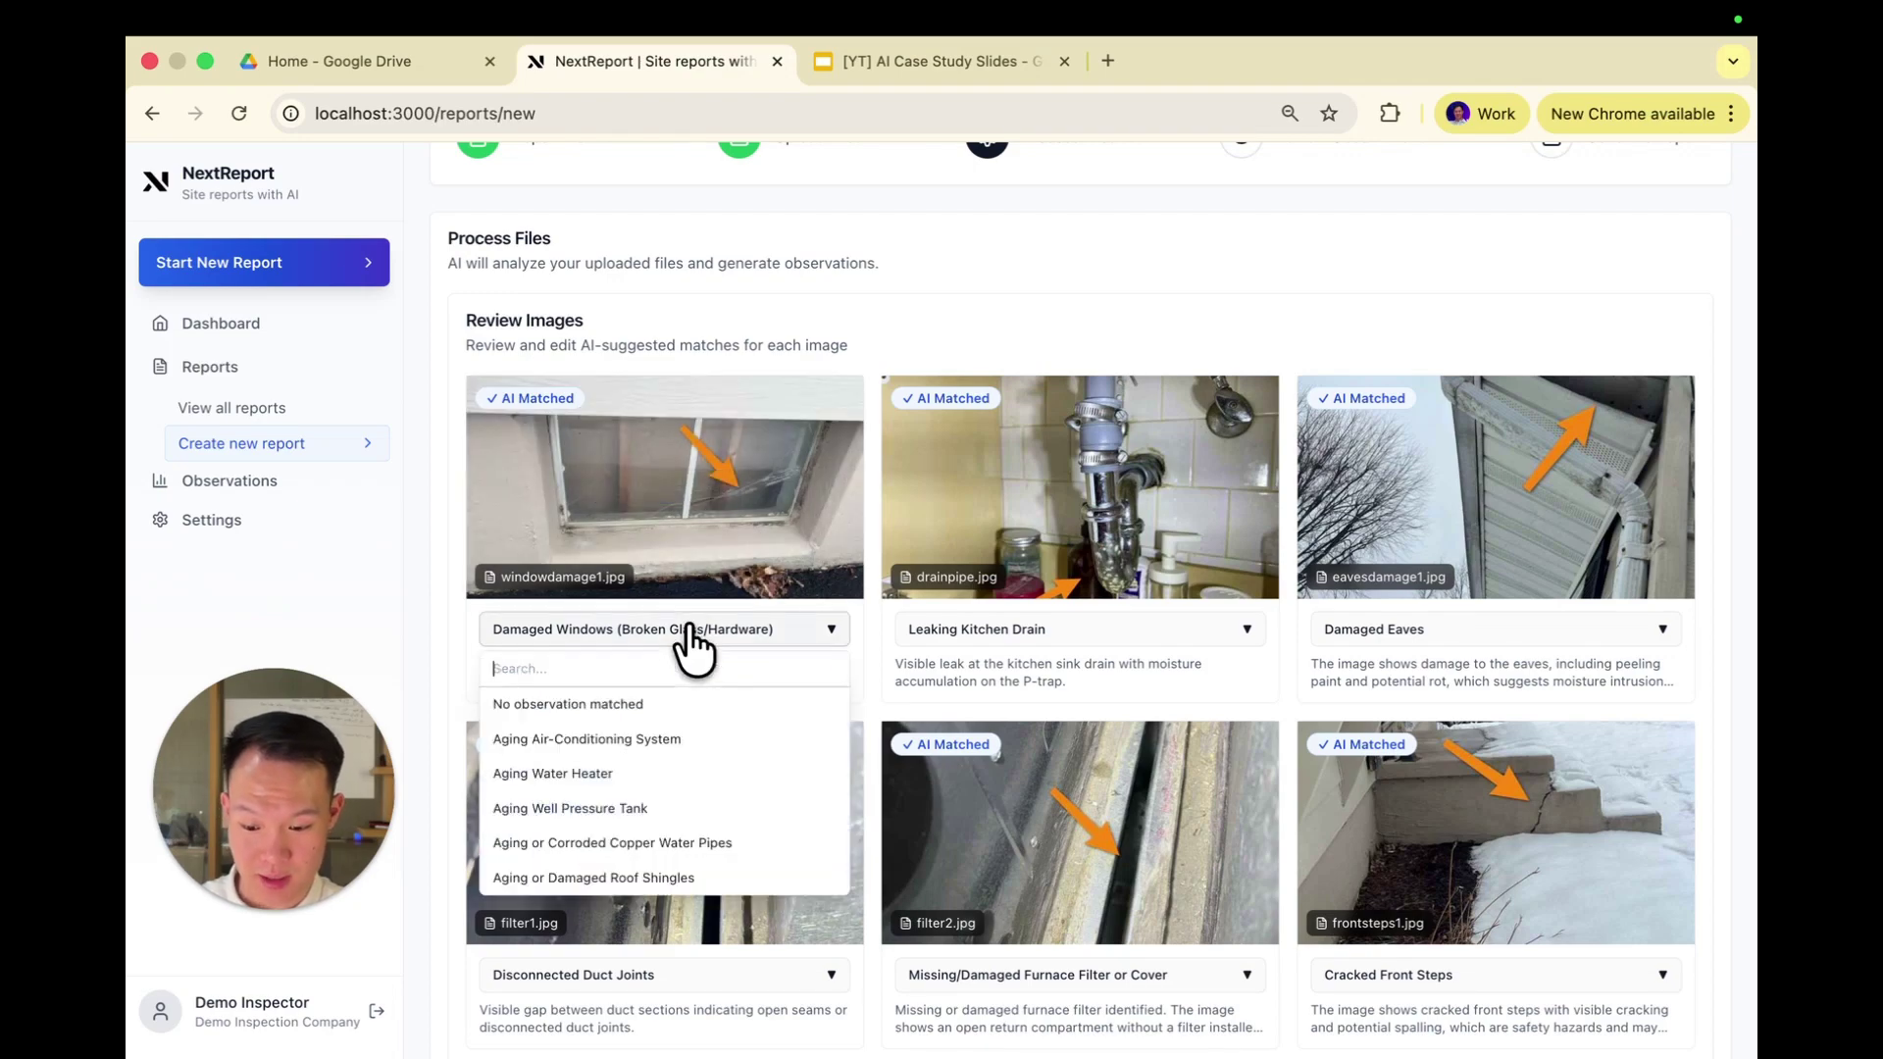
scroll(677, 790, down, 15)
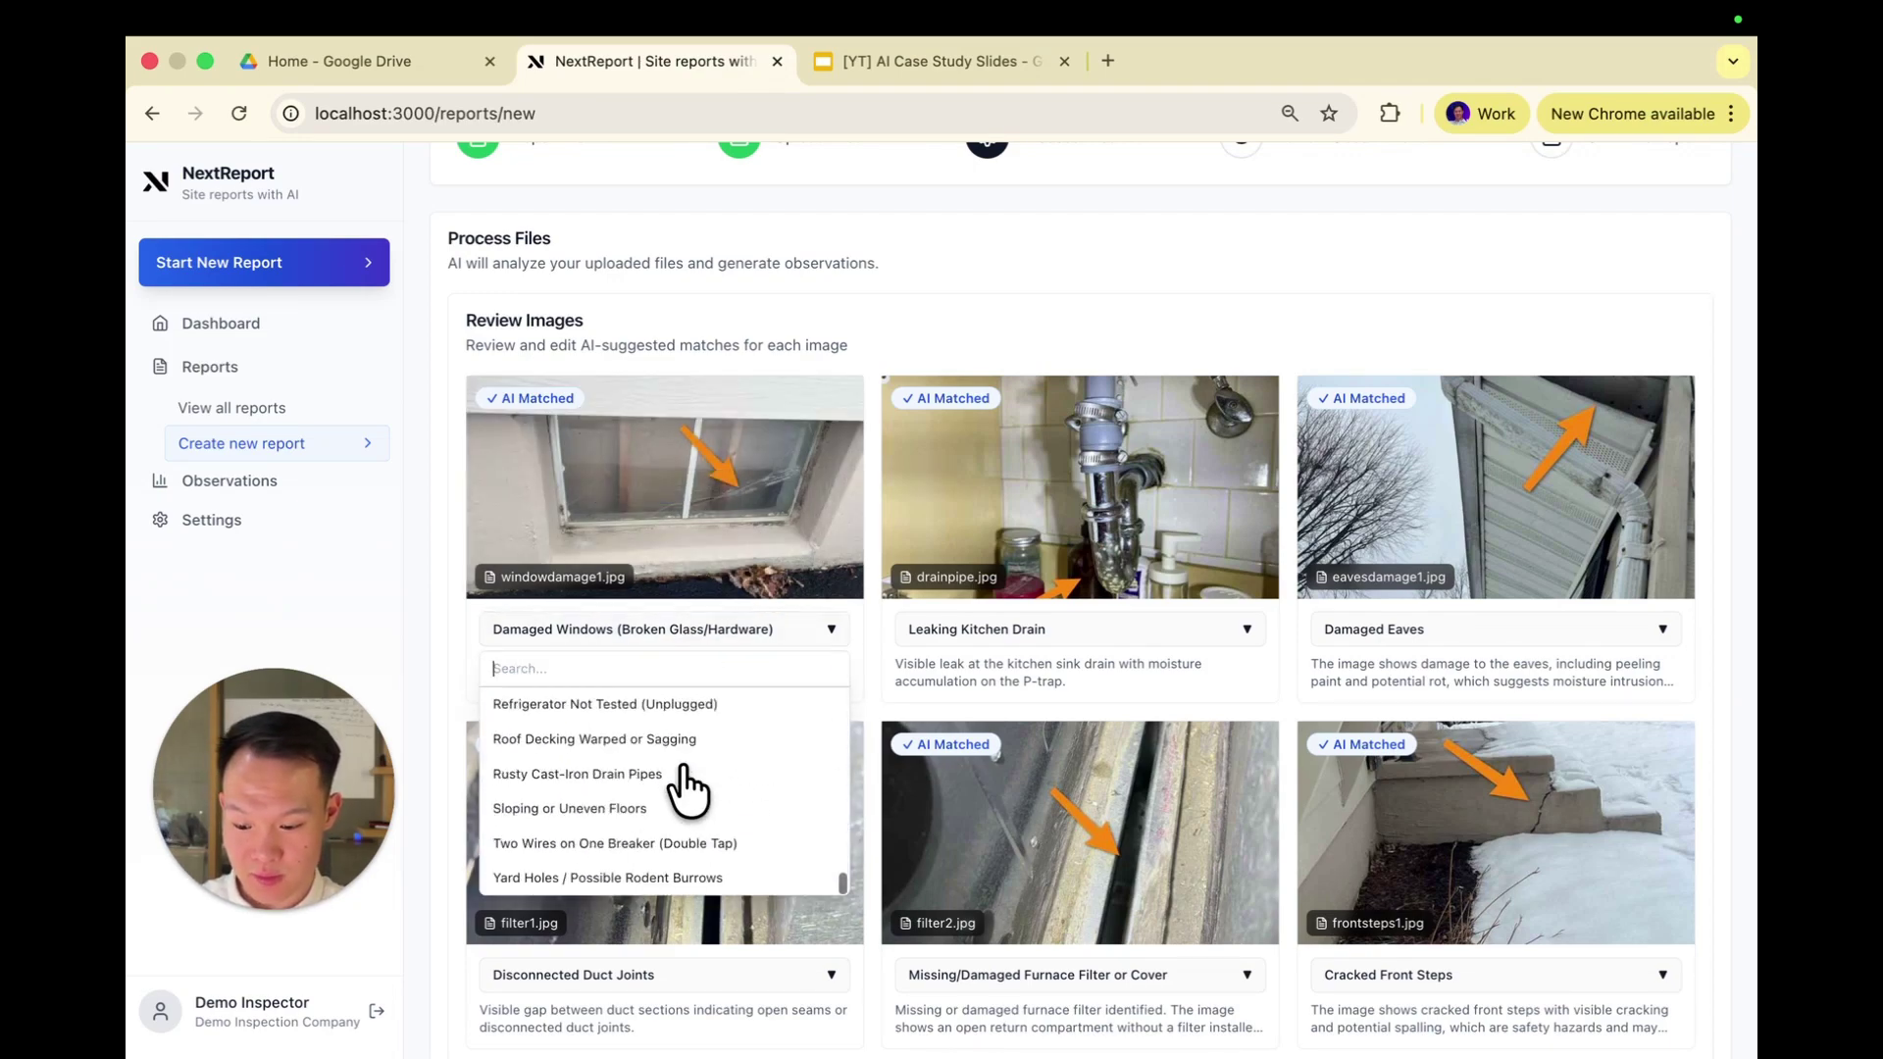
scroll(687, 785, up, 15)
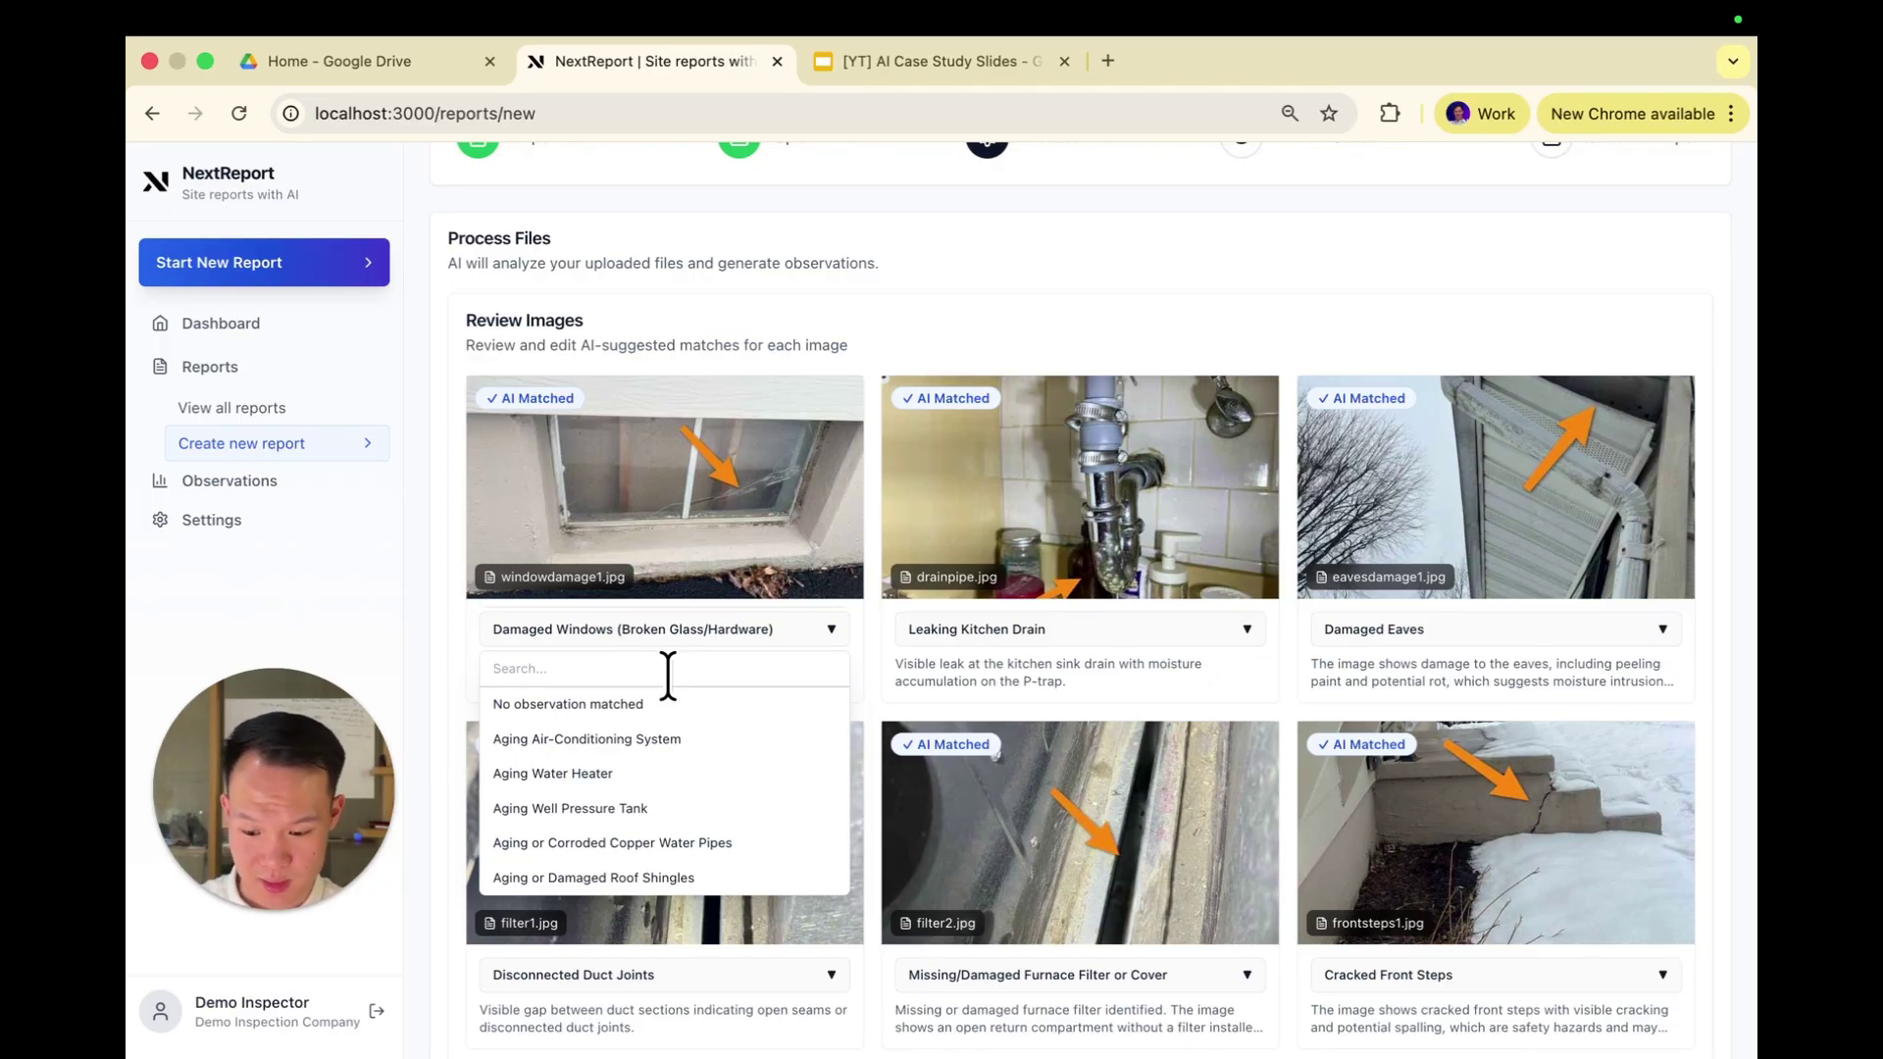
scroll(668, 676, down, 4)
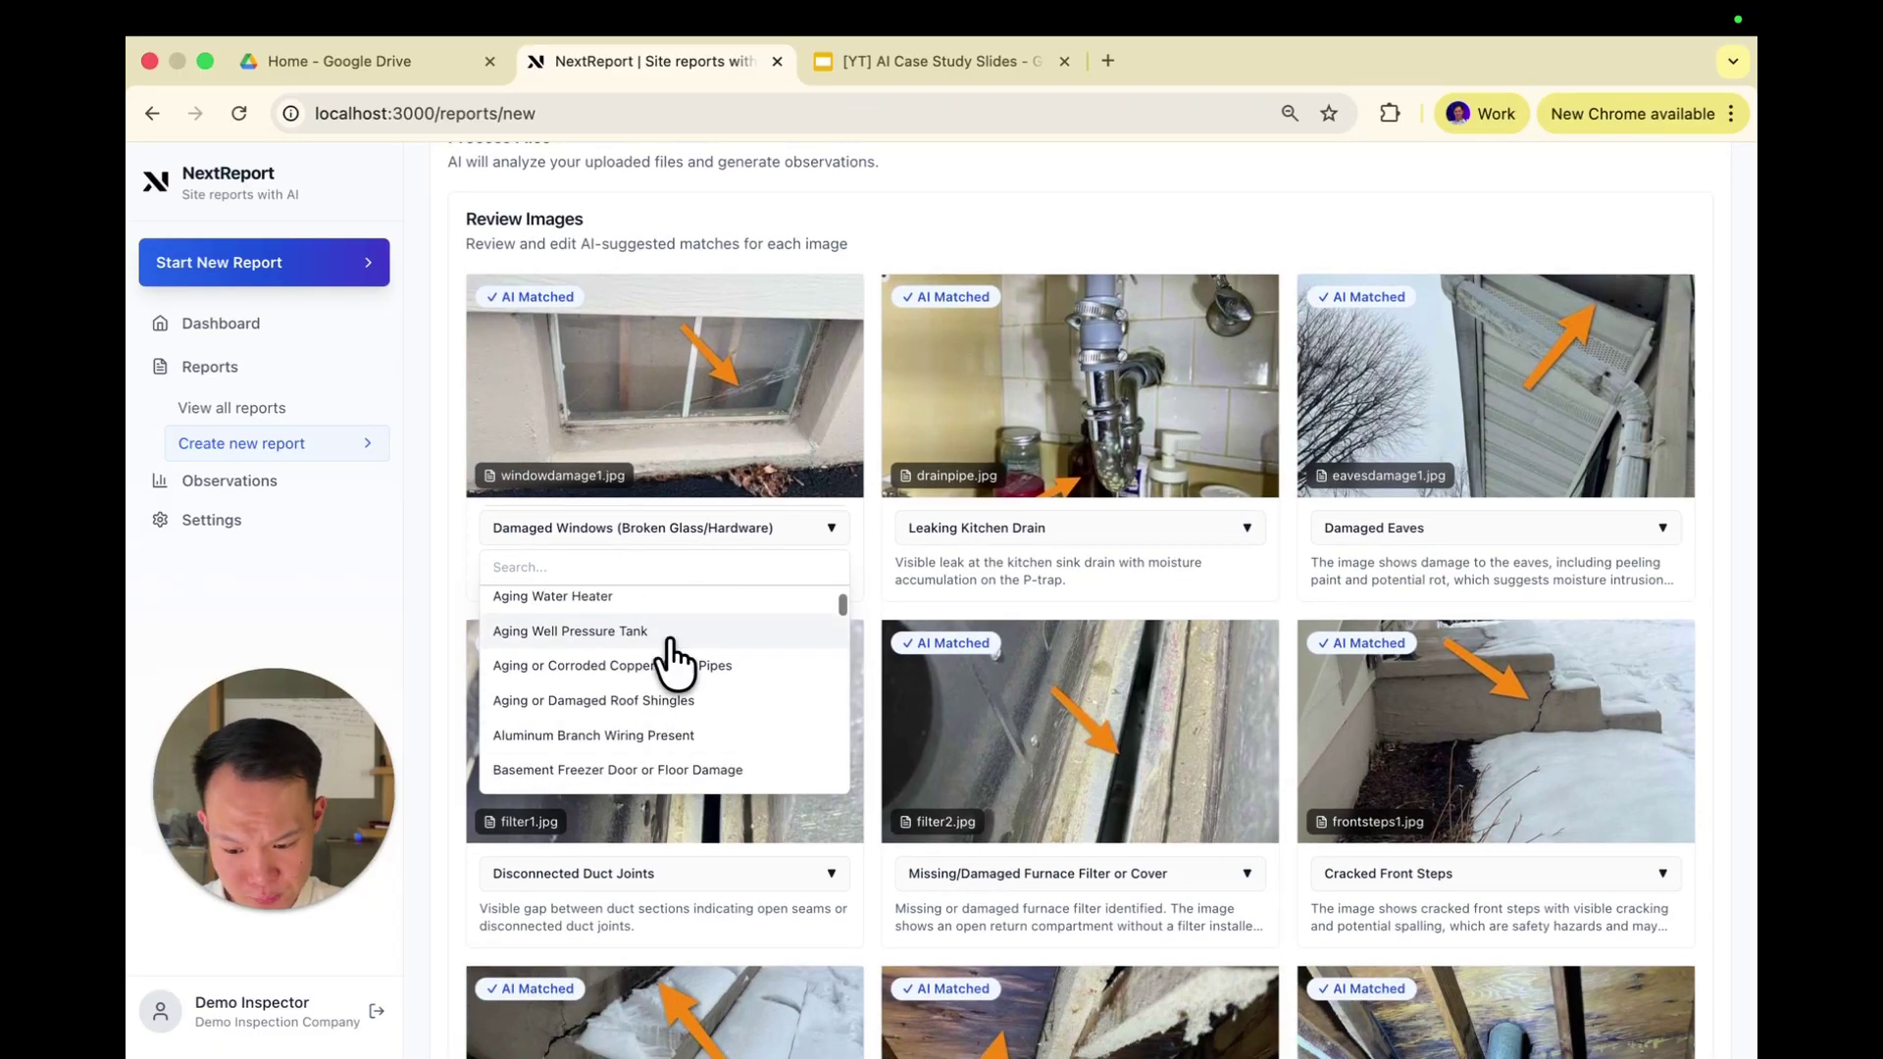
text(win)
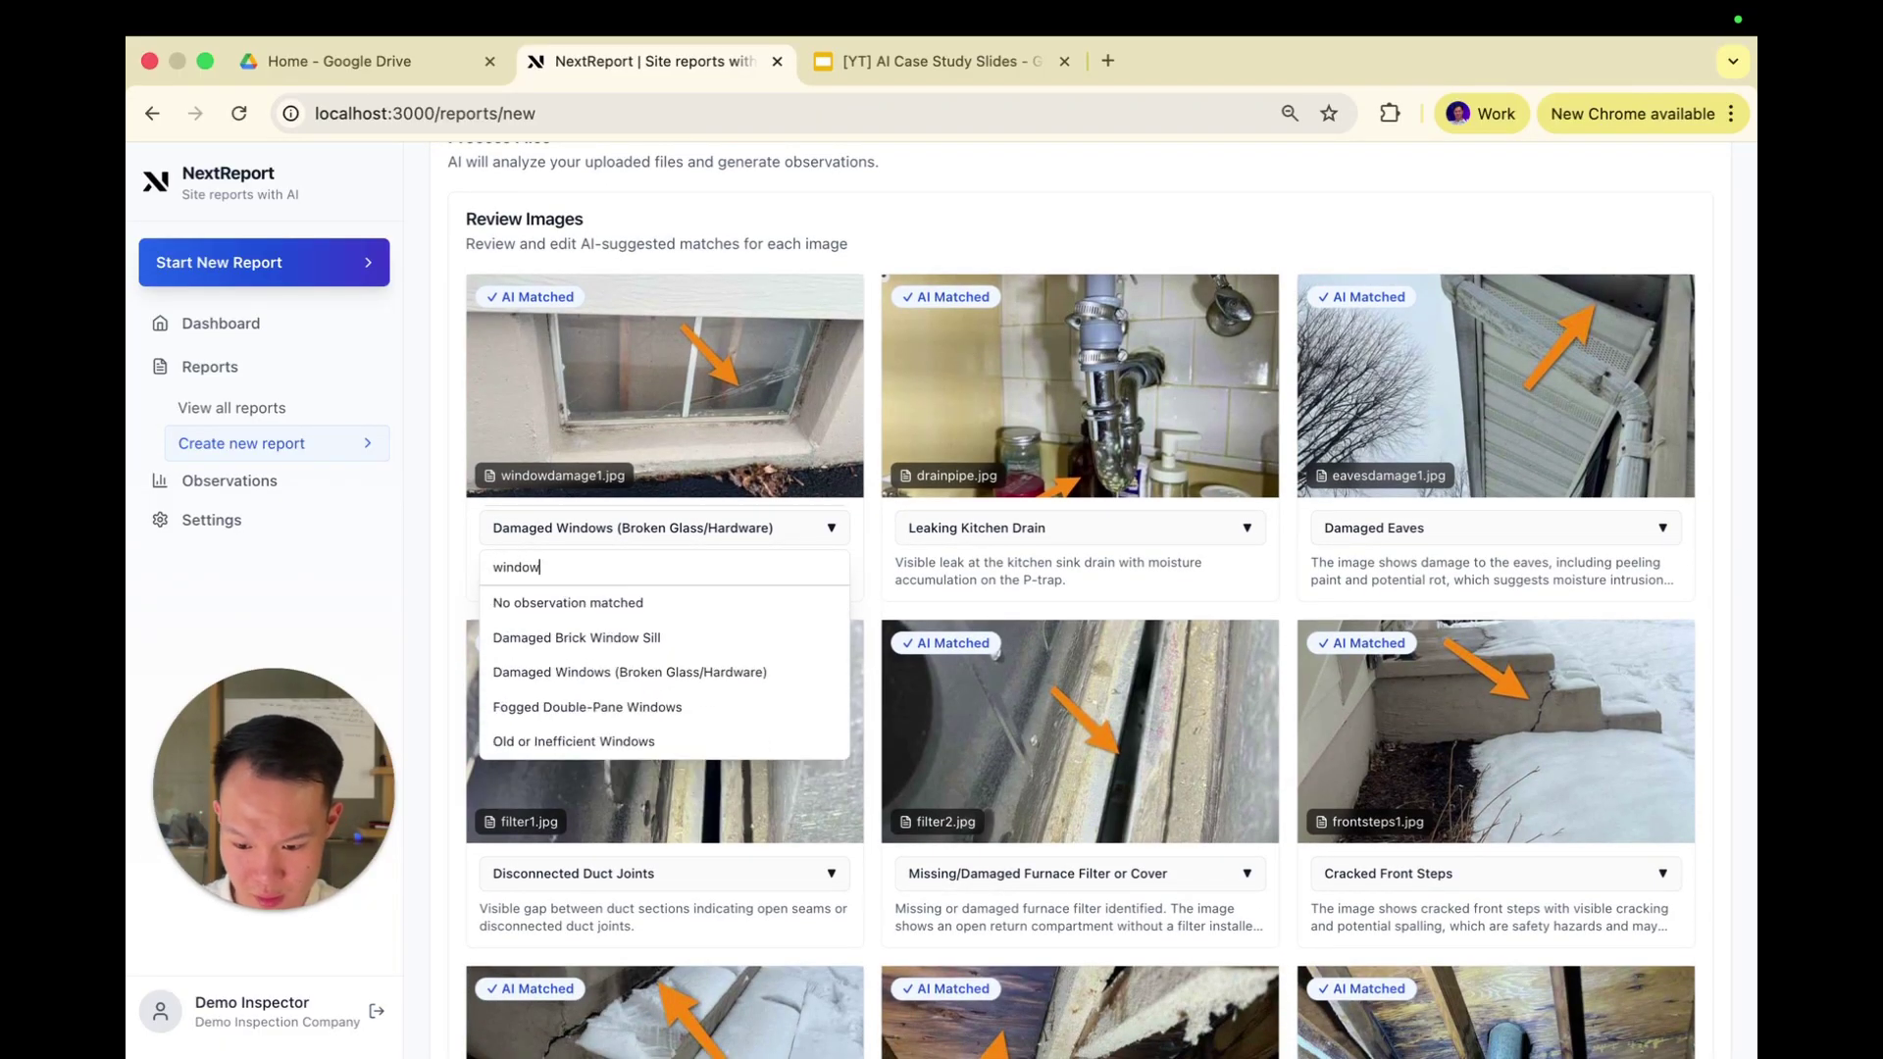
text(dow)
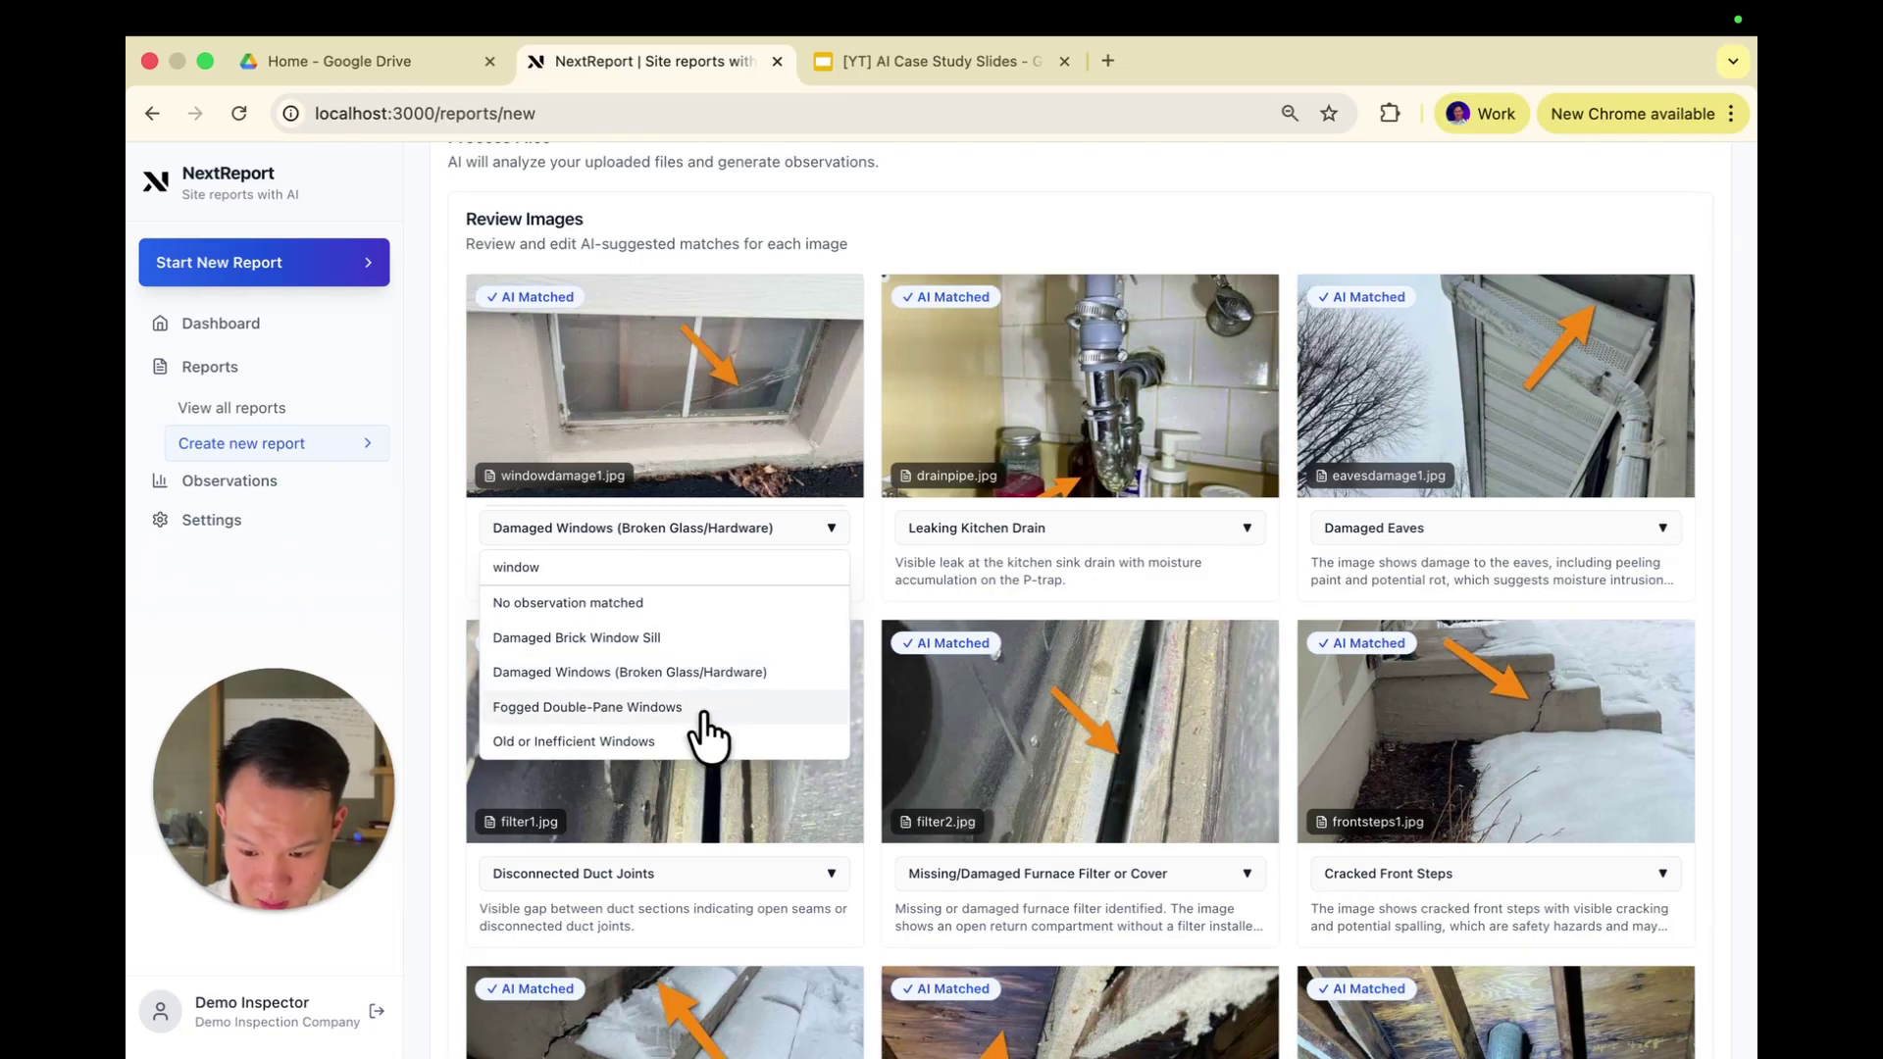
key(Escape)
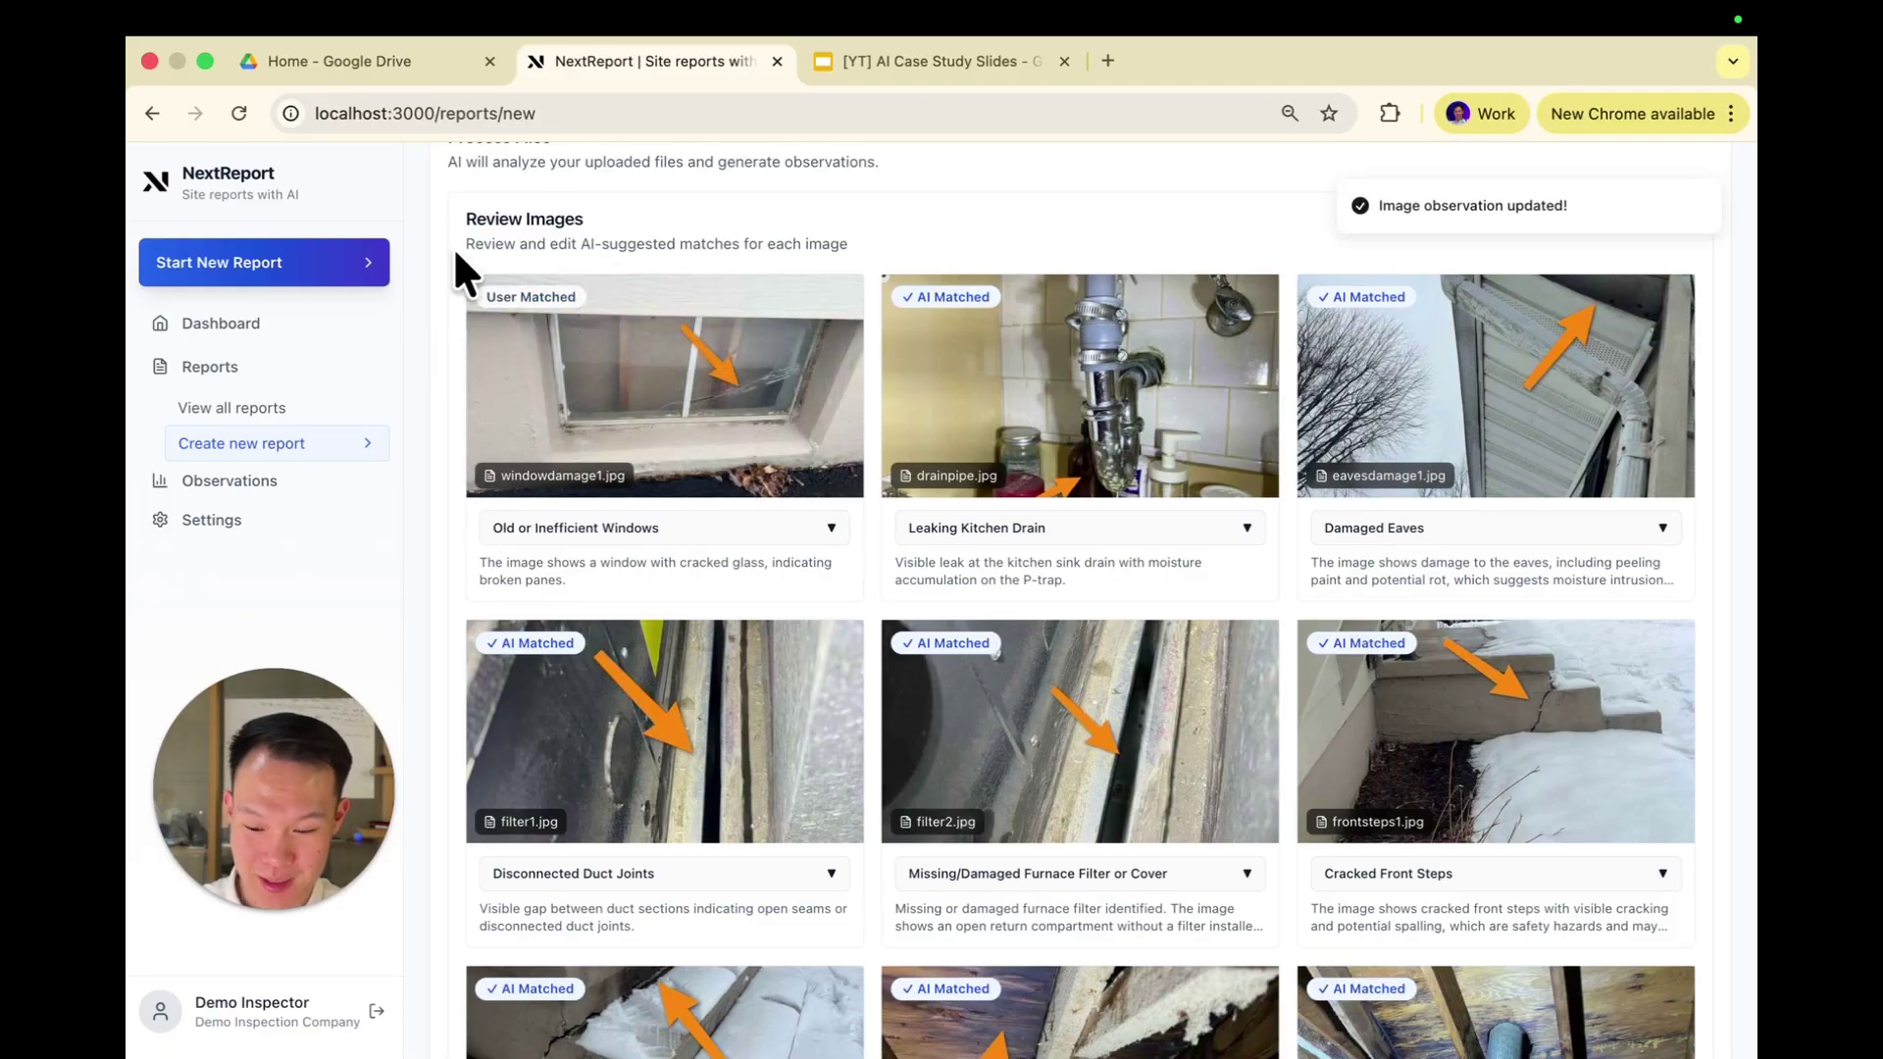
scroll(775, 432, down, 7)
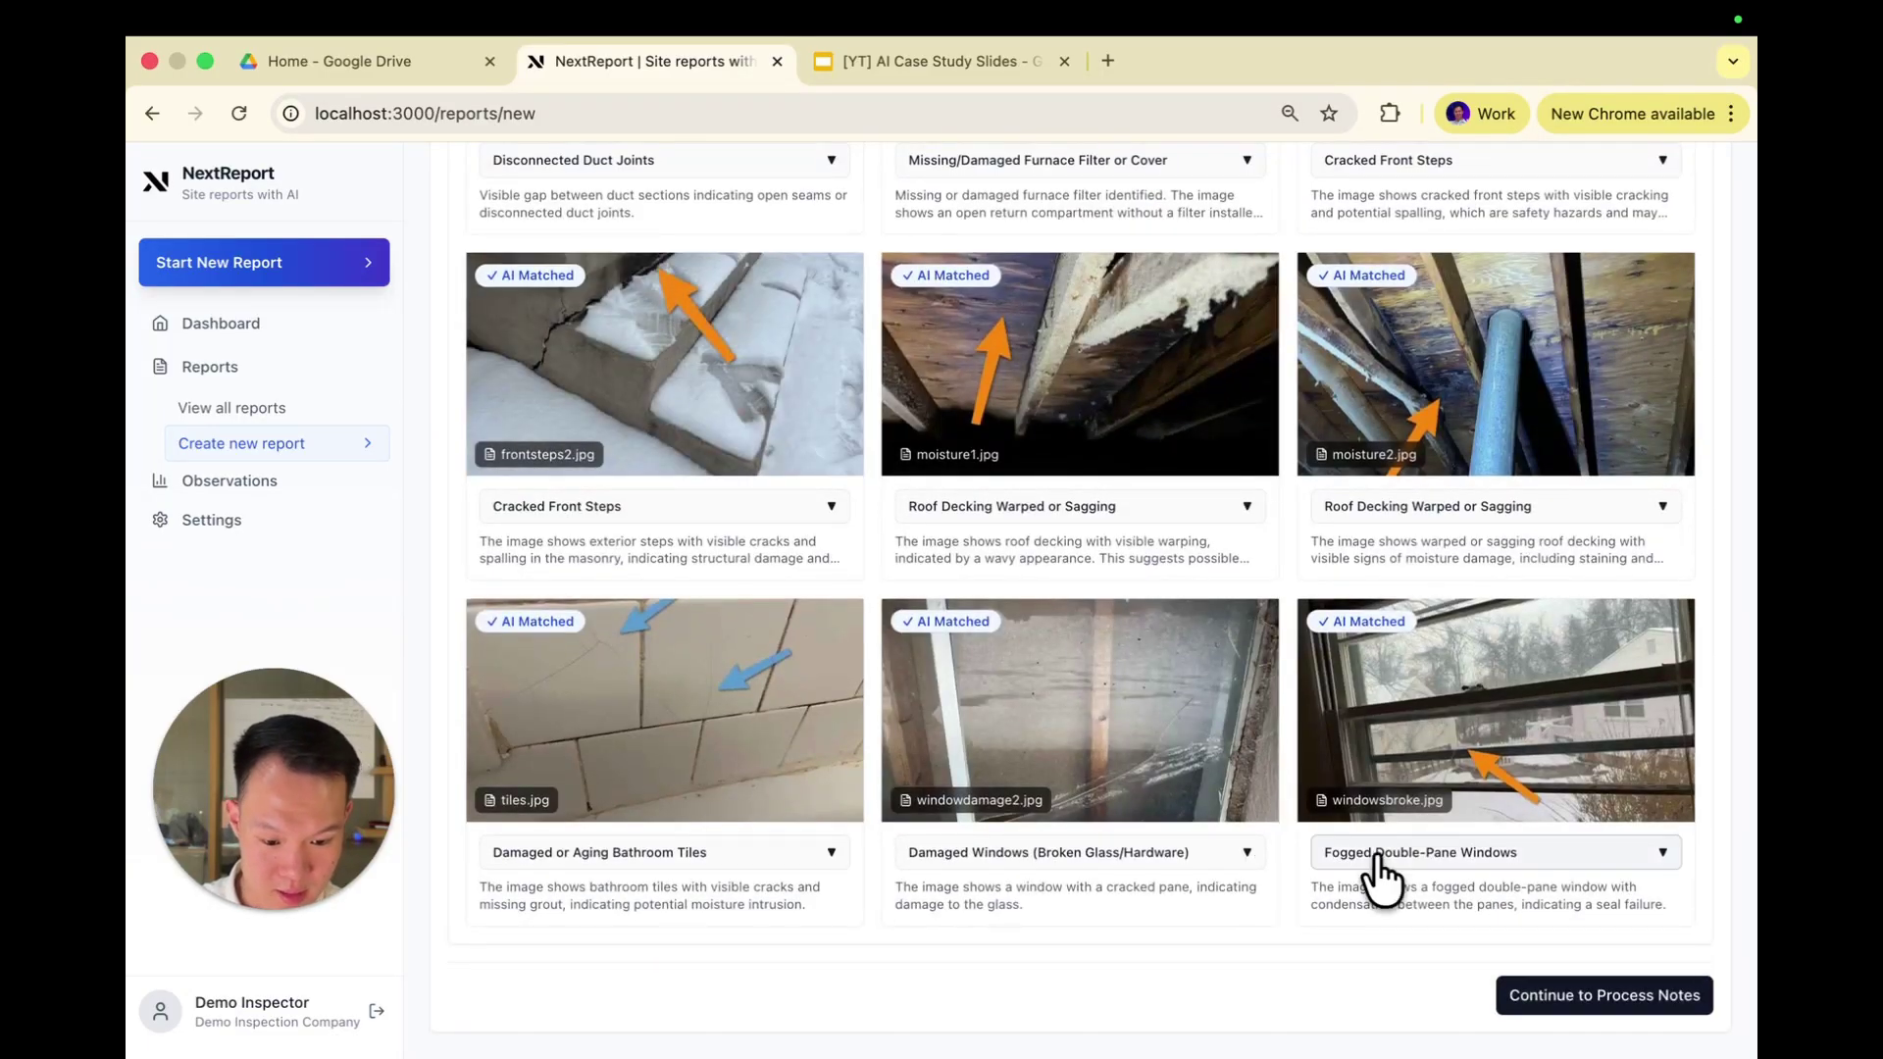
scroll(1387, 870, up, 10)
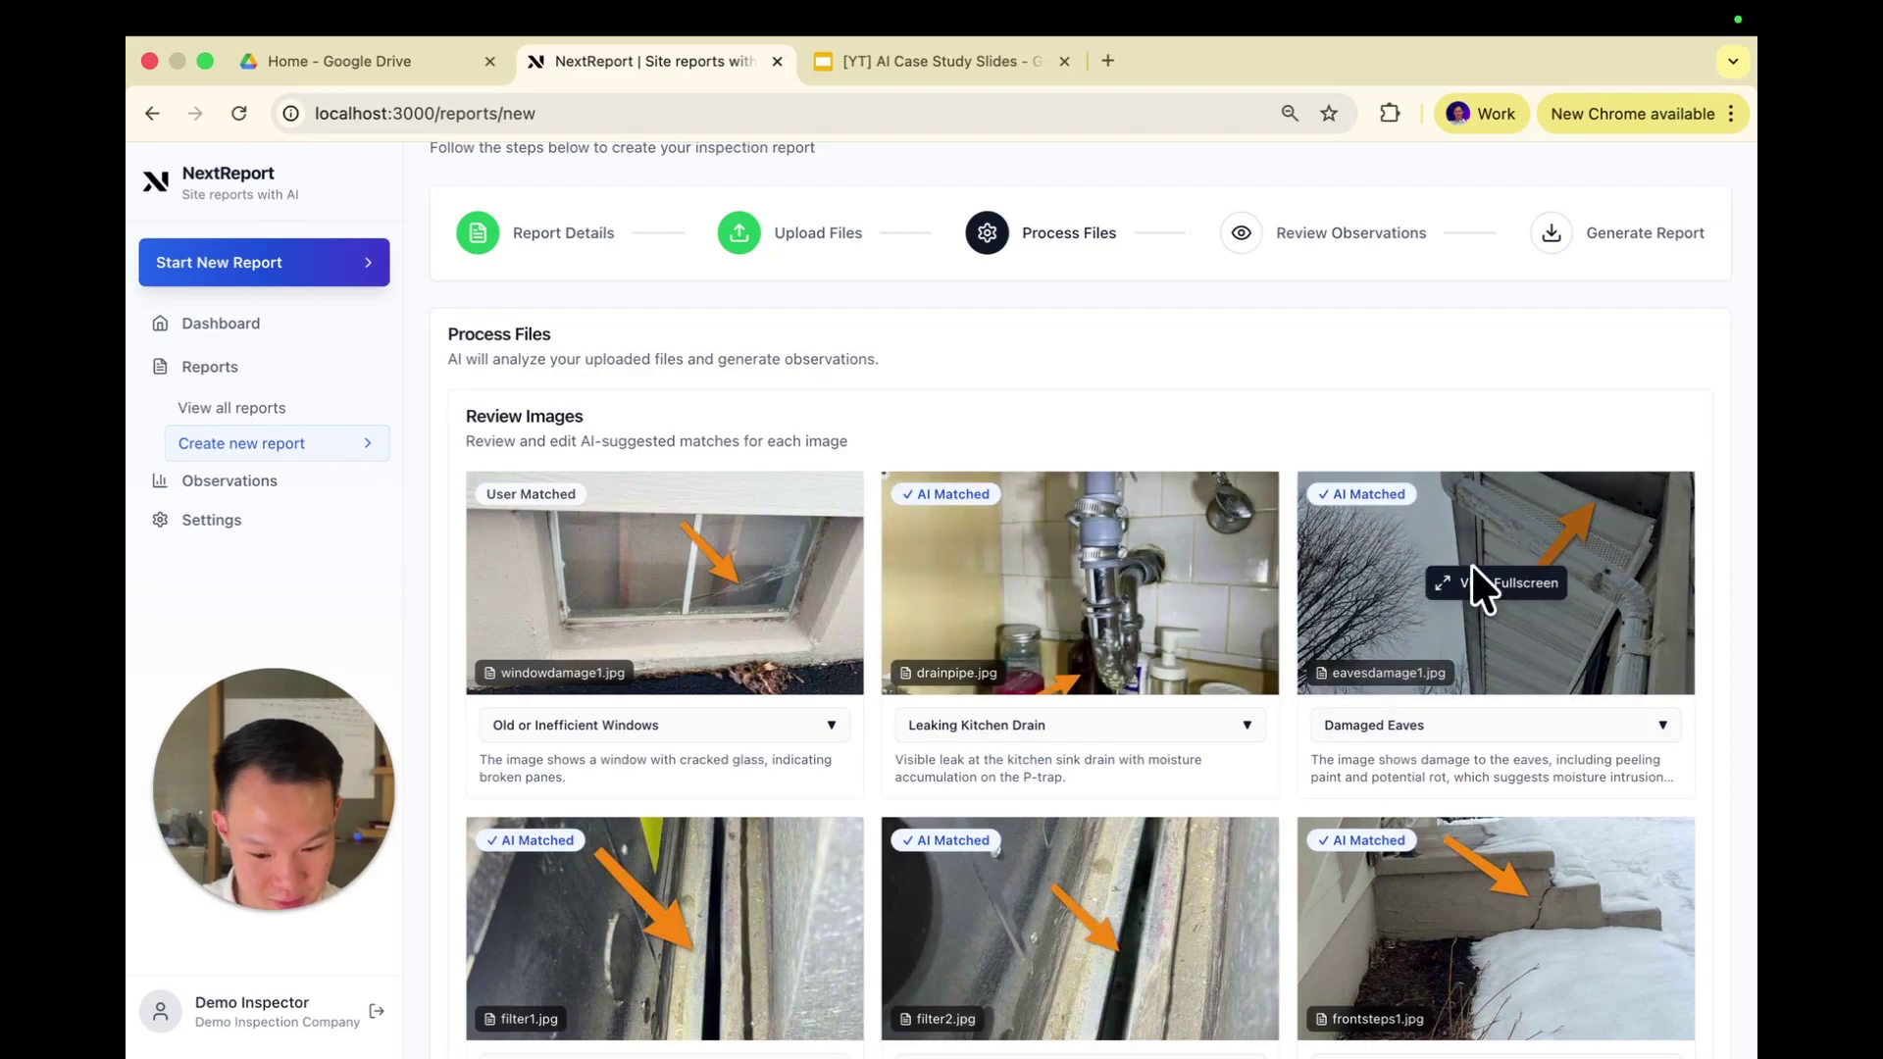
scroll(1177, 765, down, 3)
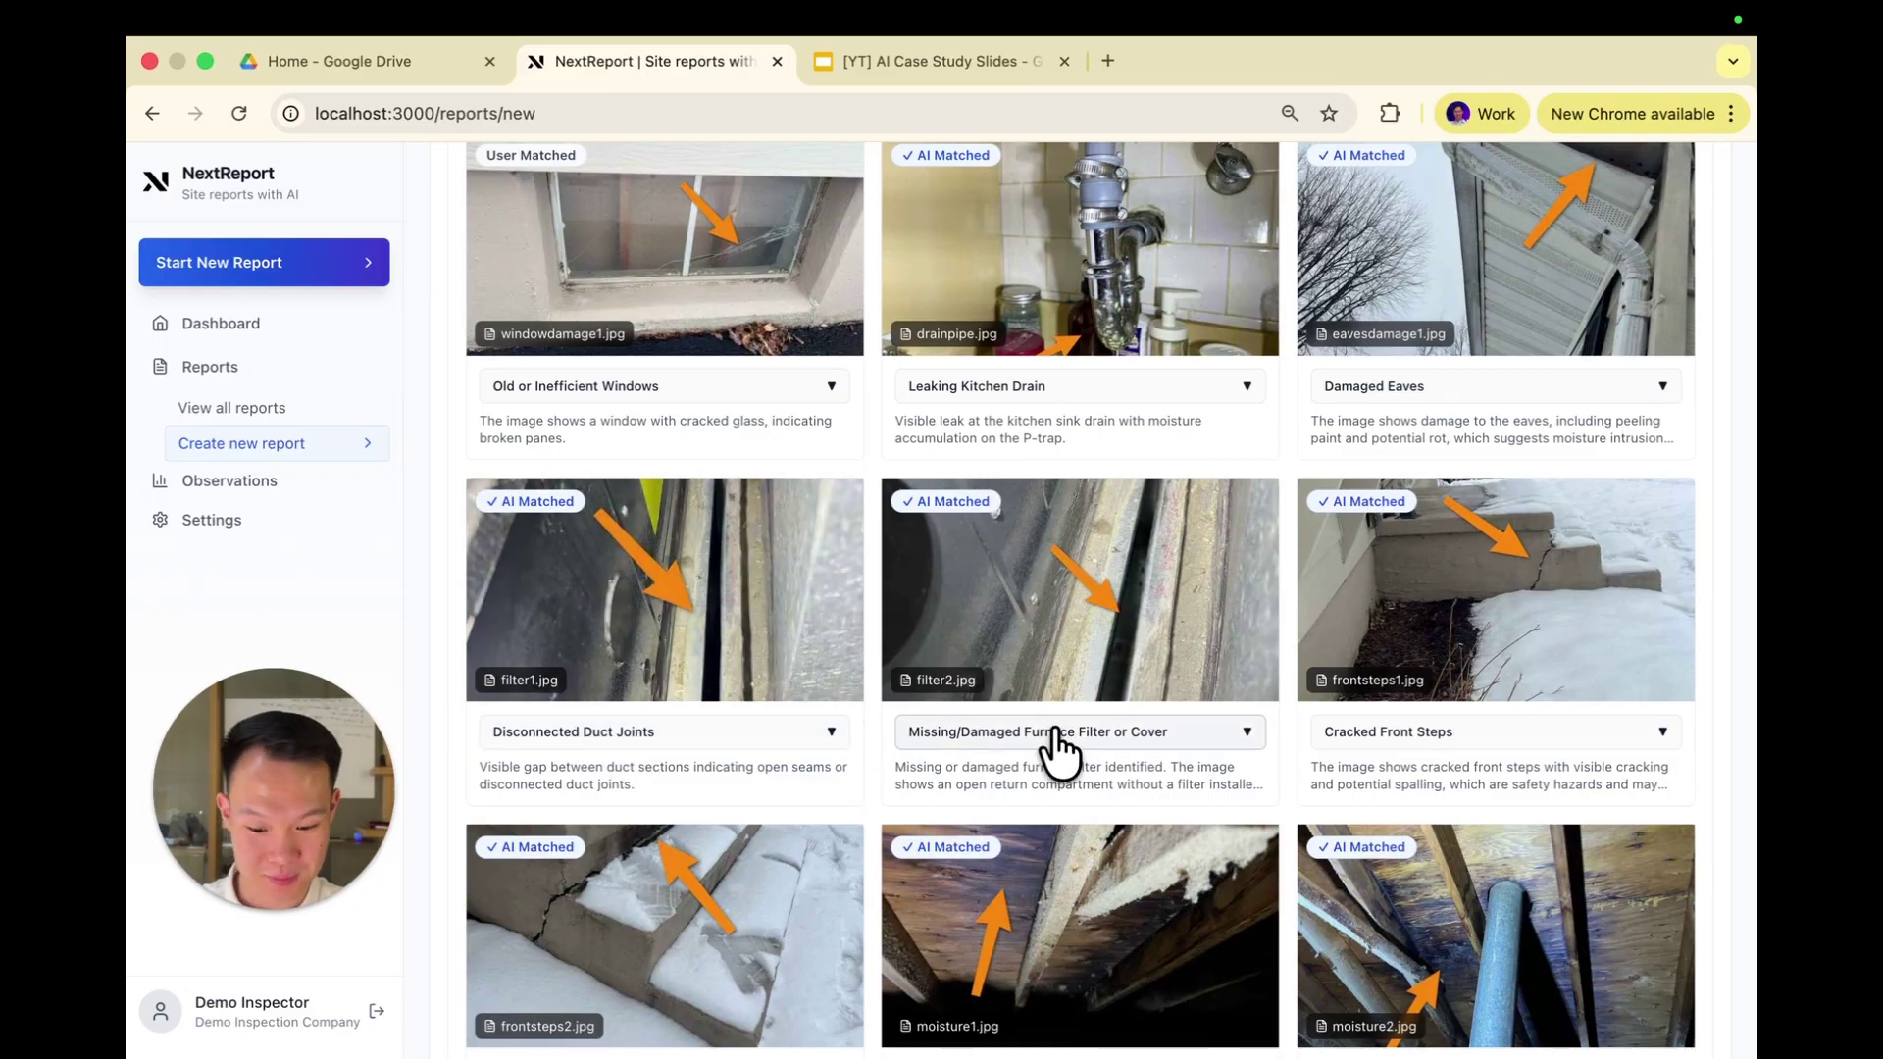
scroll(1080, 744, down, 4)
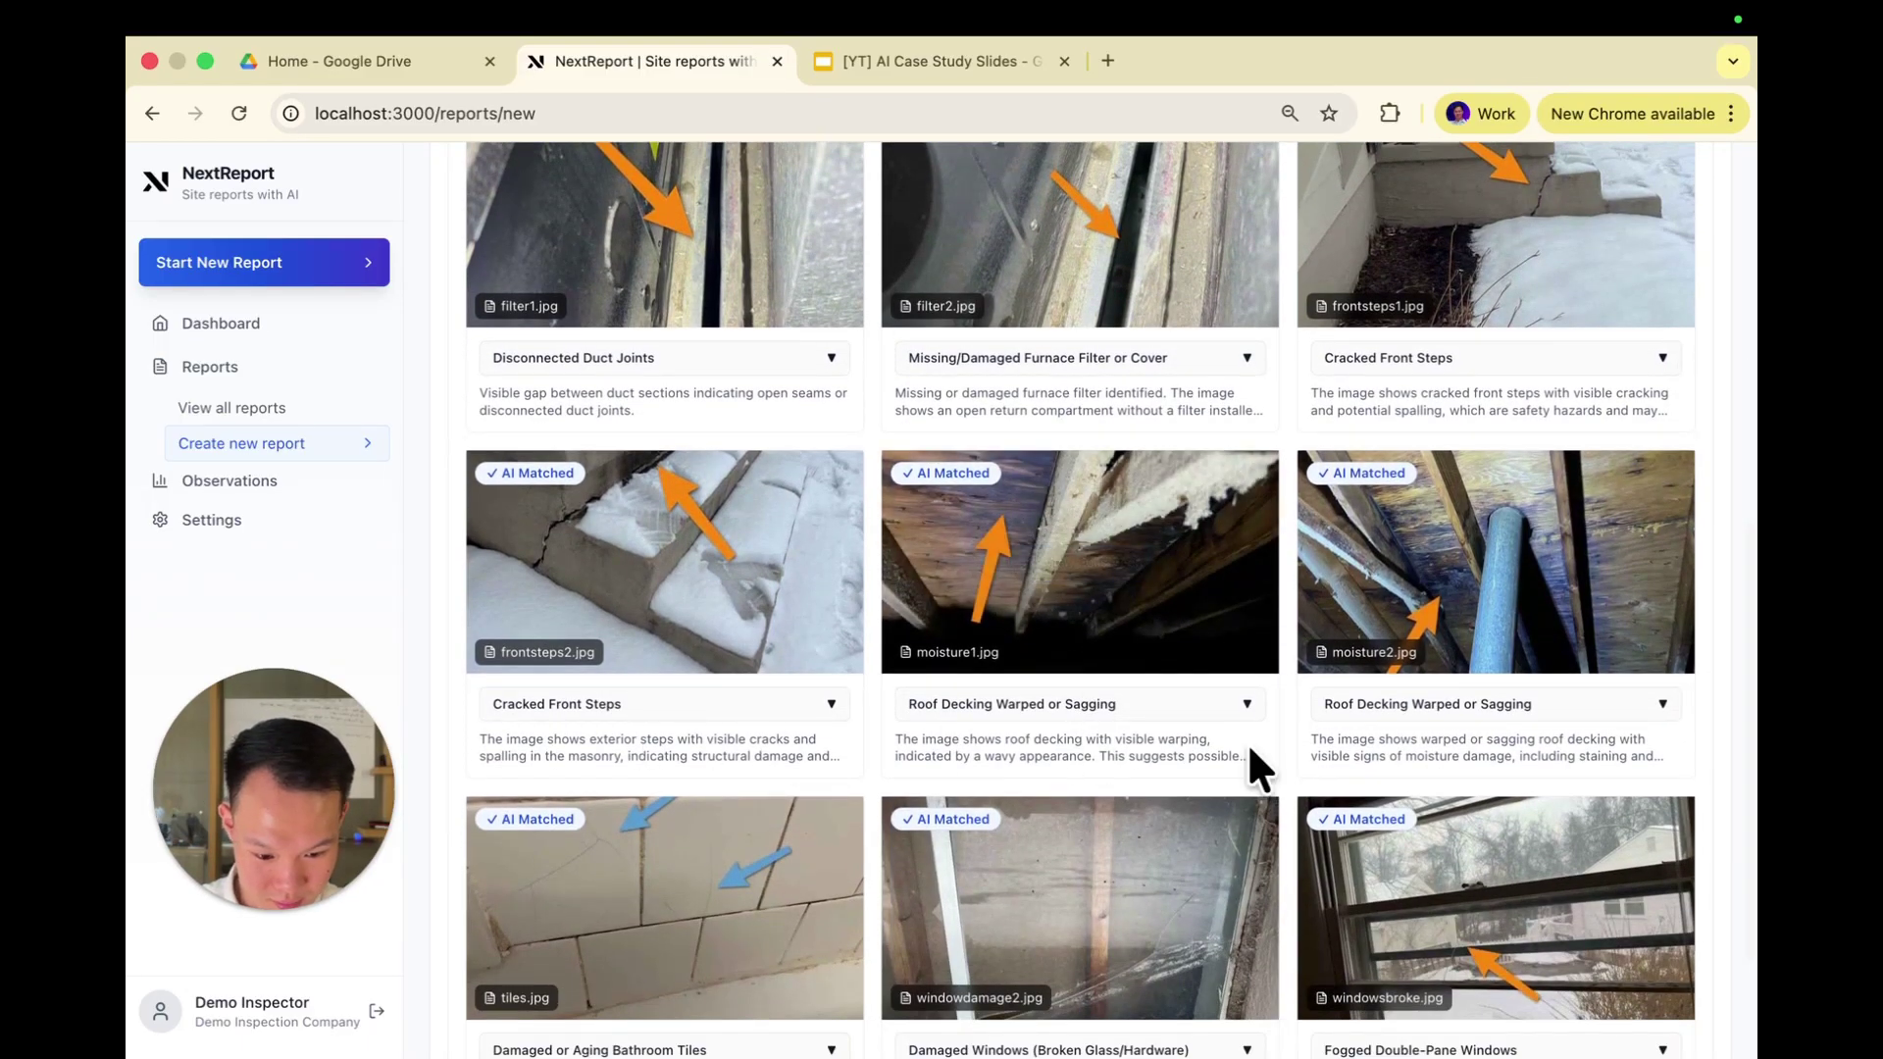
scroll(1248, 743, down, 2)
Step: Run AI processing on the uploaded inspection notes
click(1532, 1001)
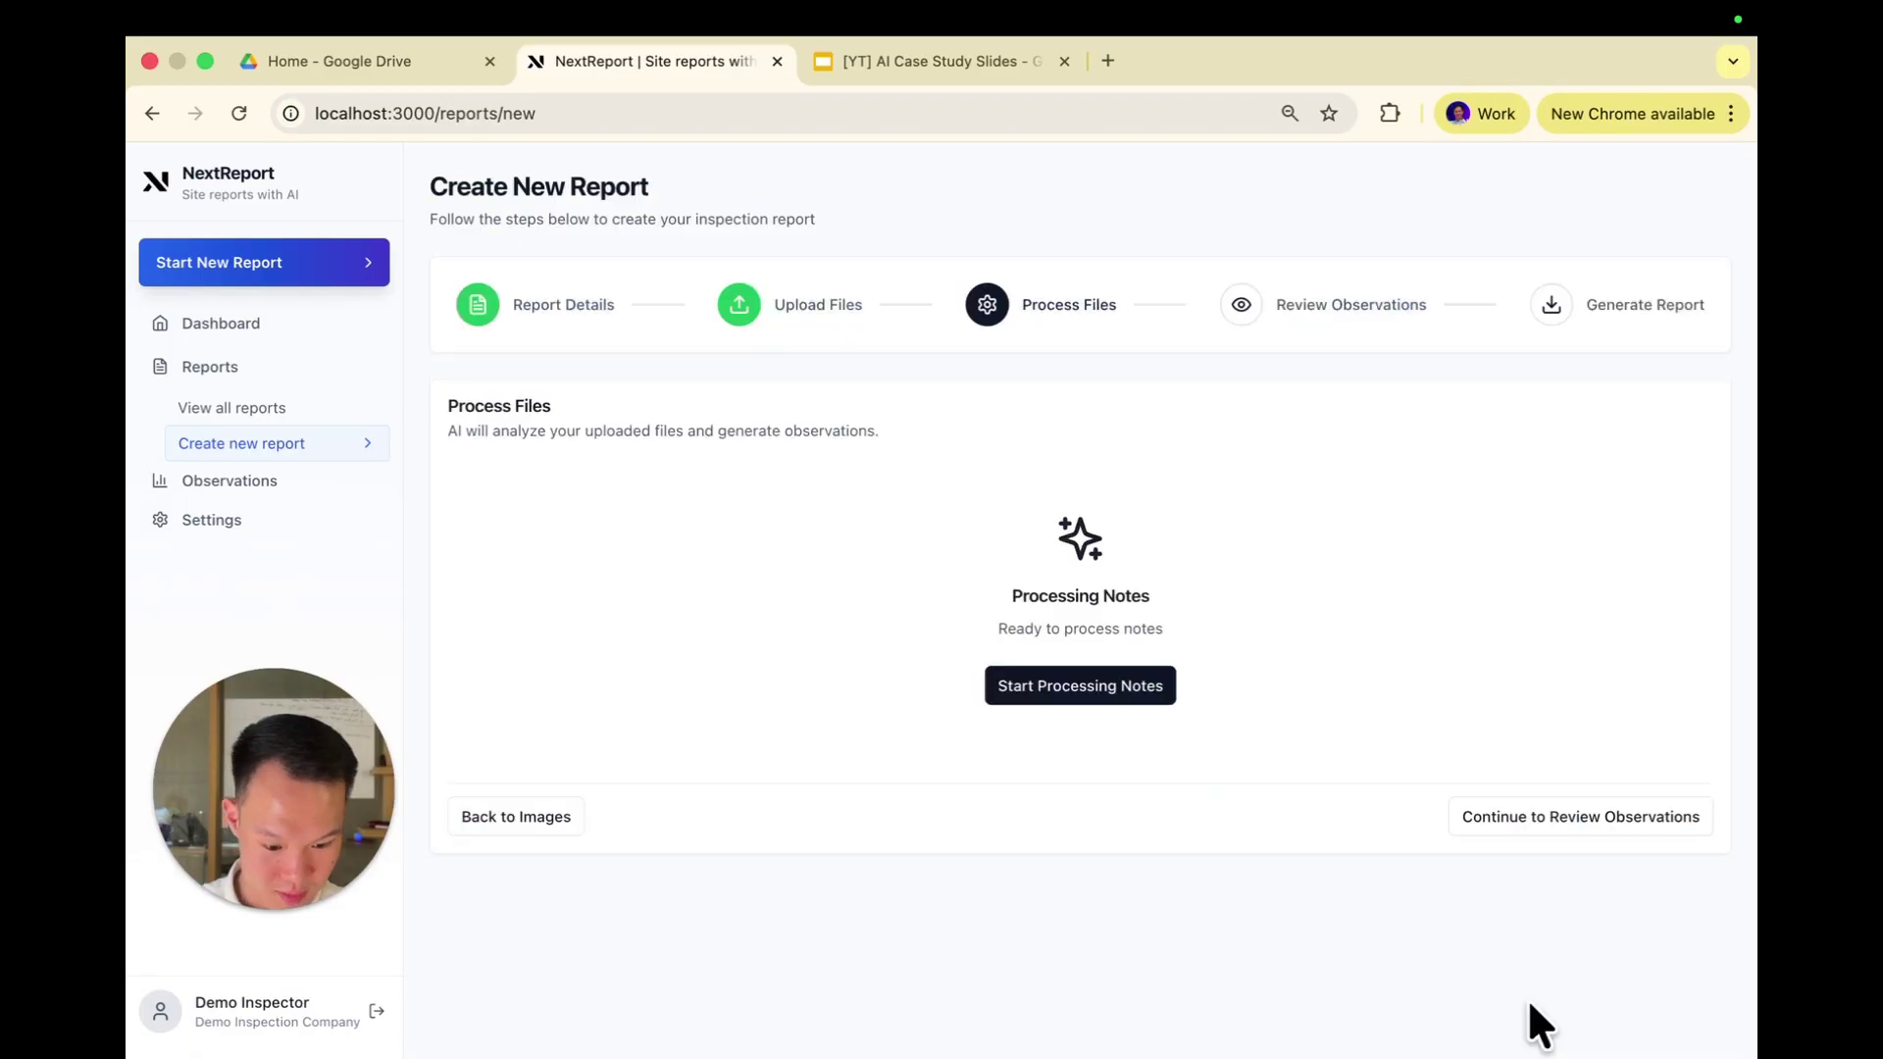
click(1145, 691)
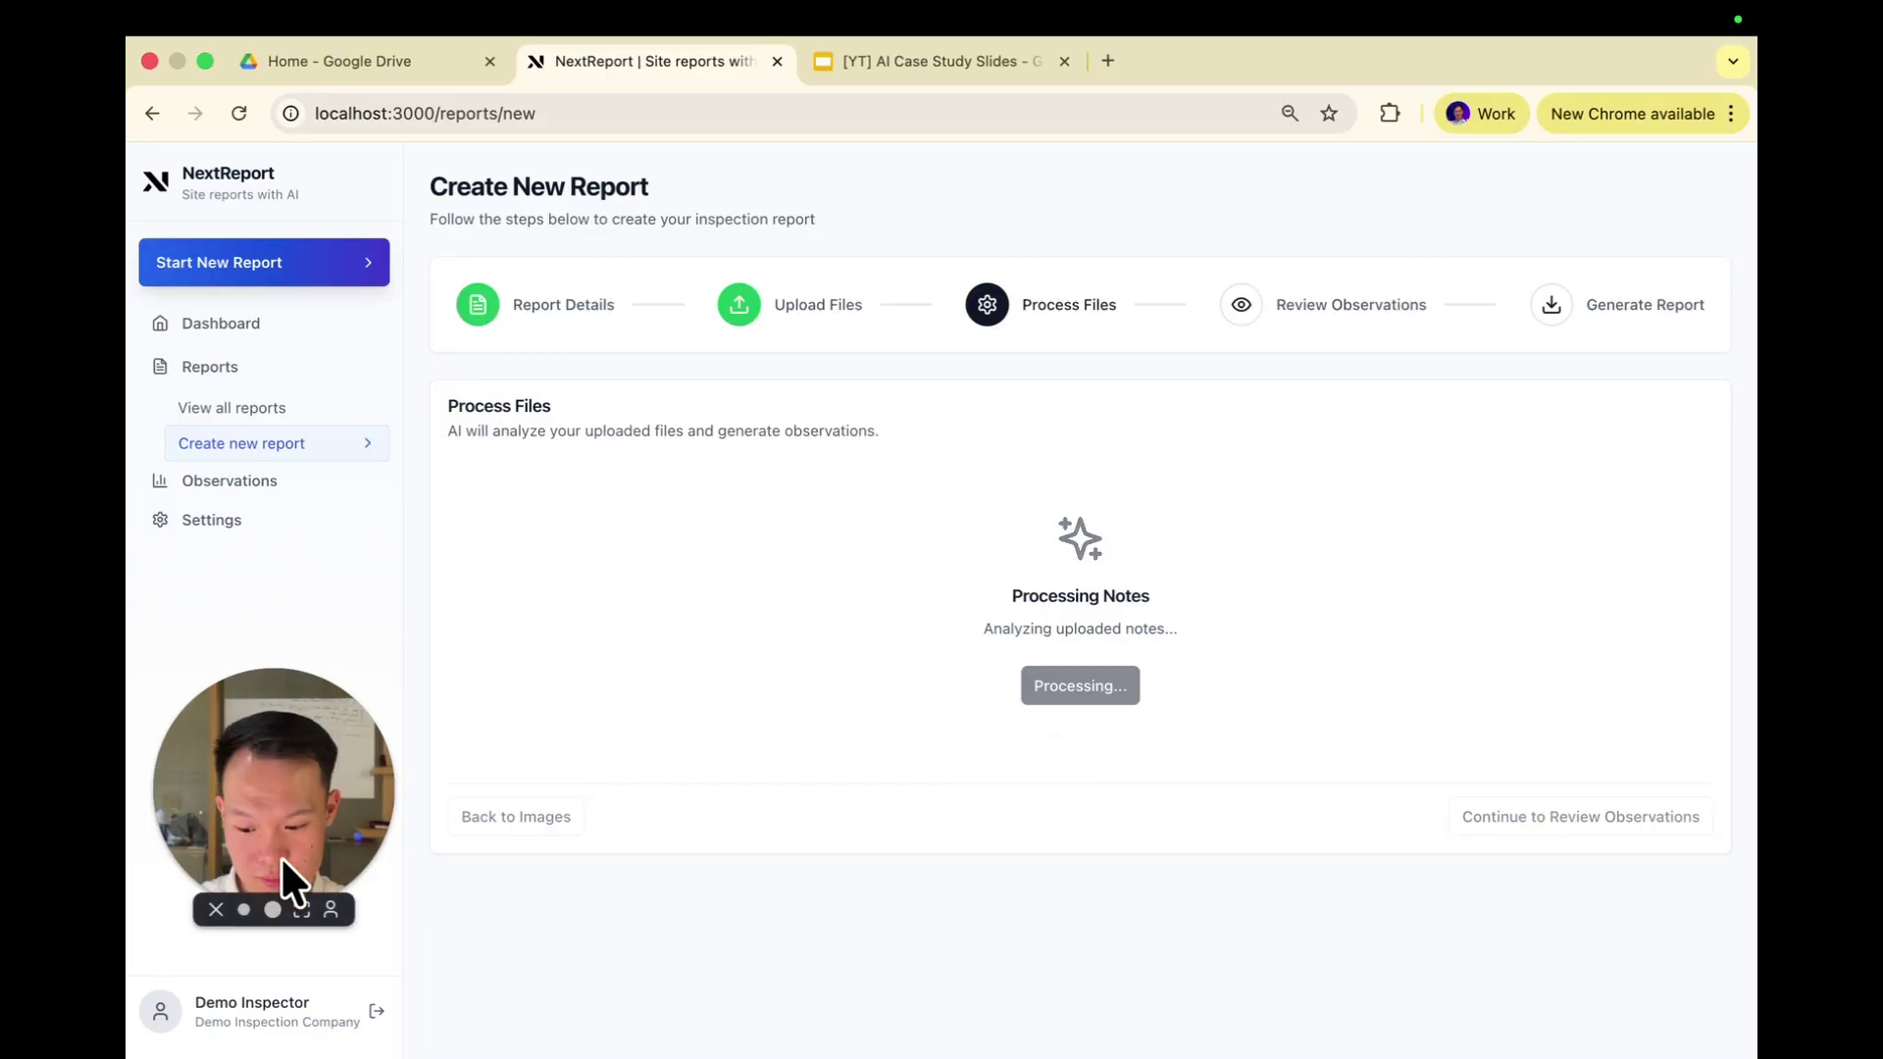
scroll(710, 726, down, 2)
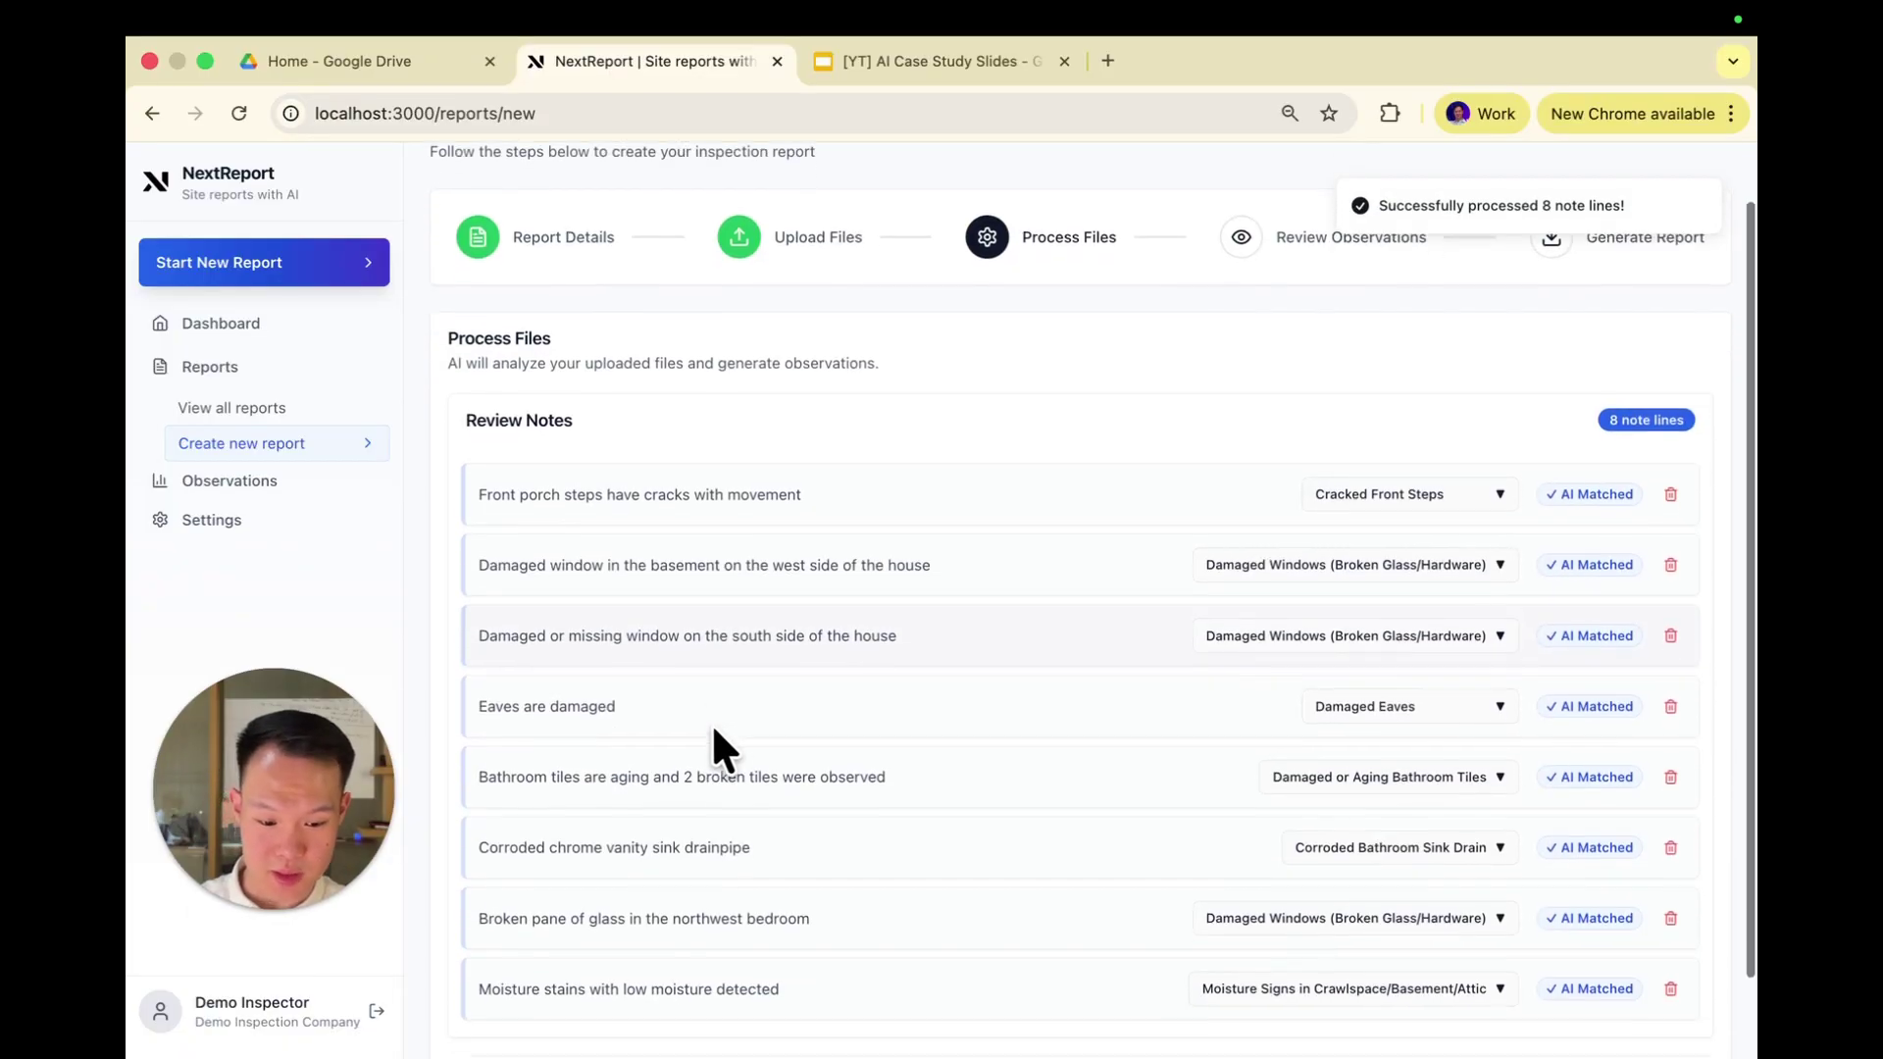
scroll(709, 711, down, 1)
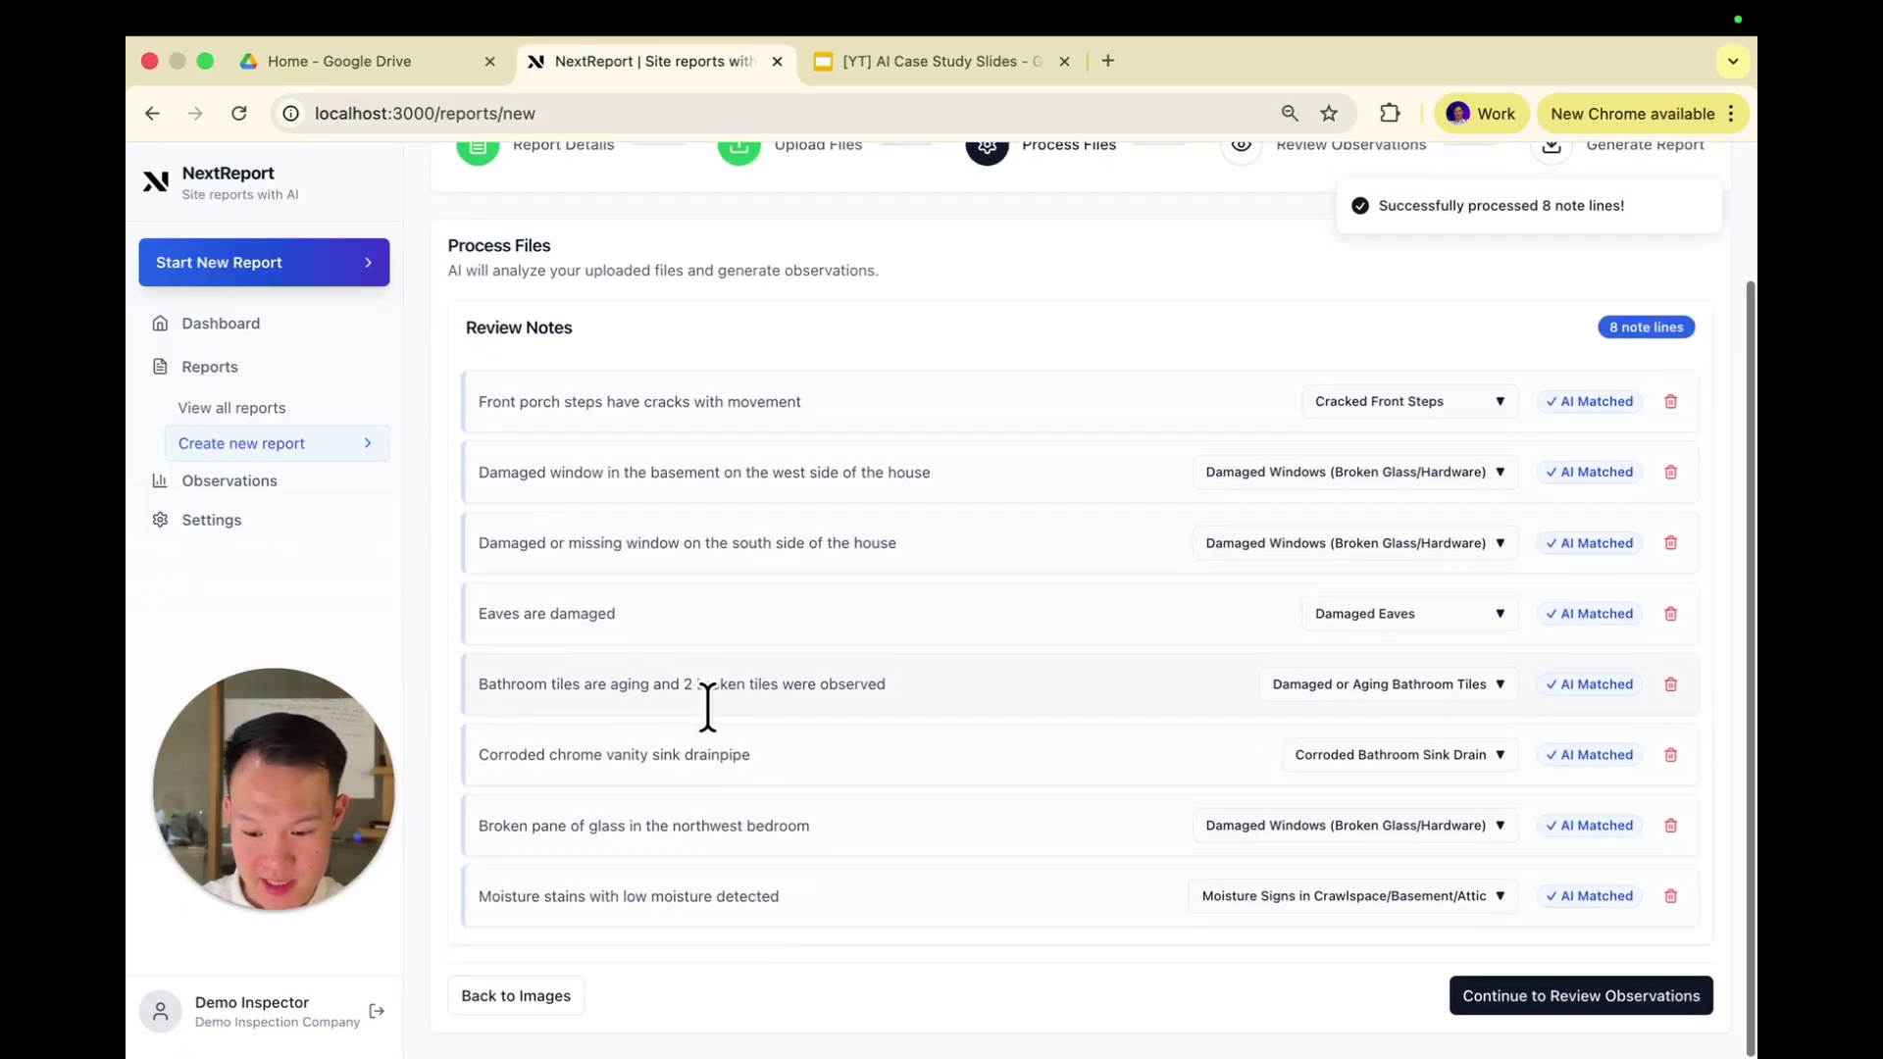
Step: Rematch the west-side basement window note line to Old or Inefficient Windows
click(1408, 402)
click(1269, 491)
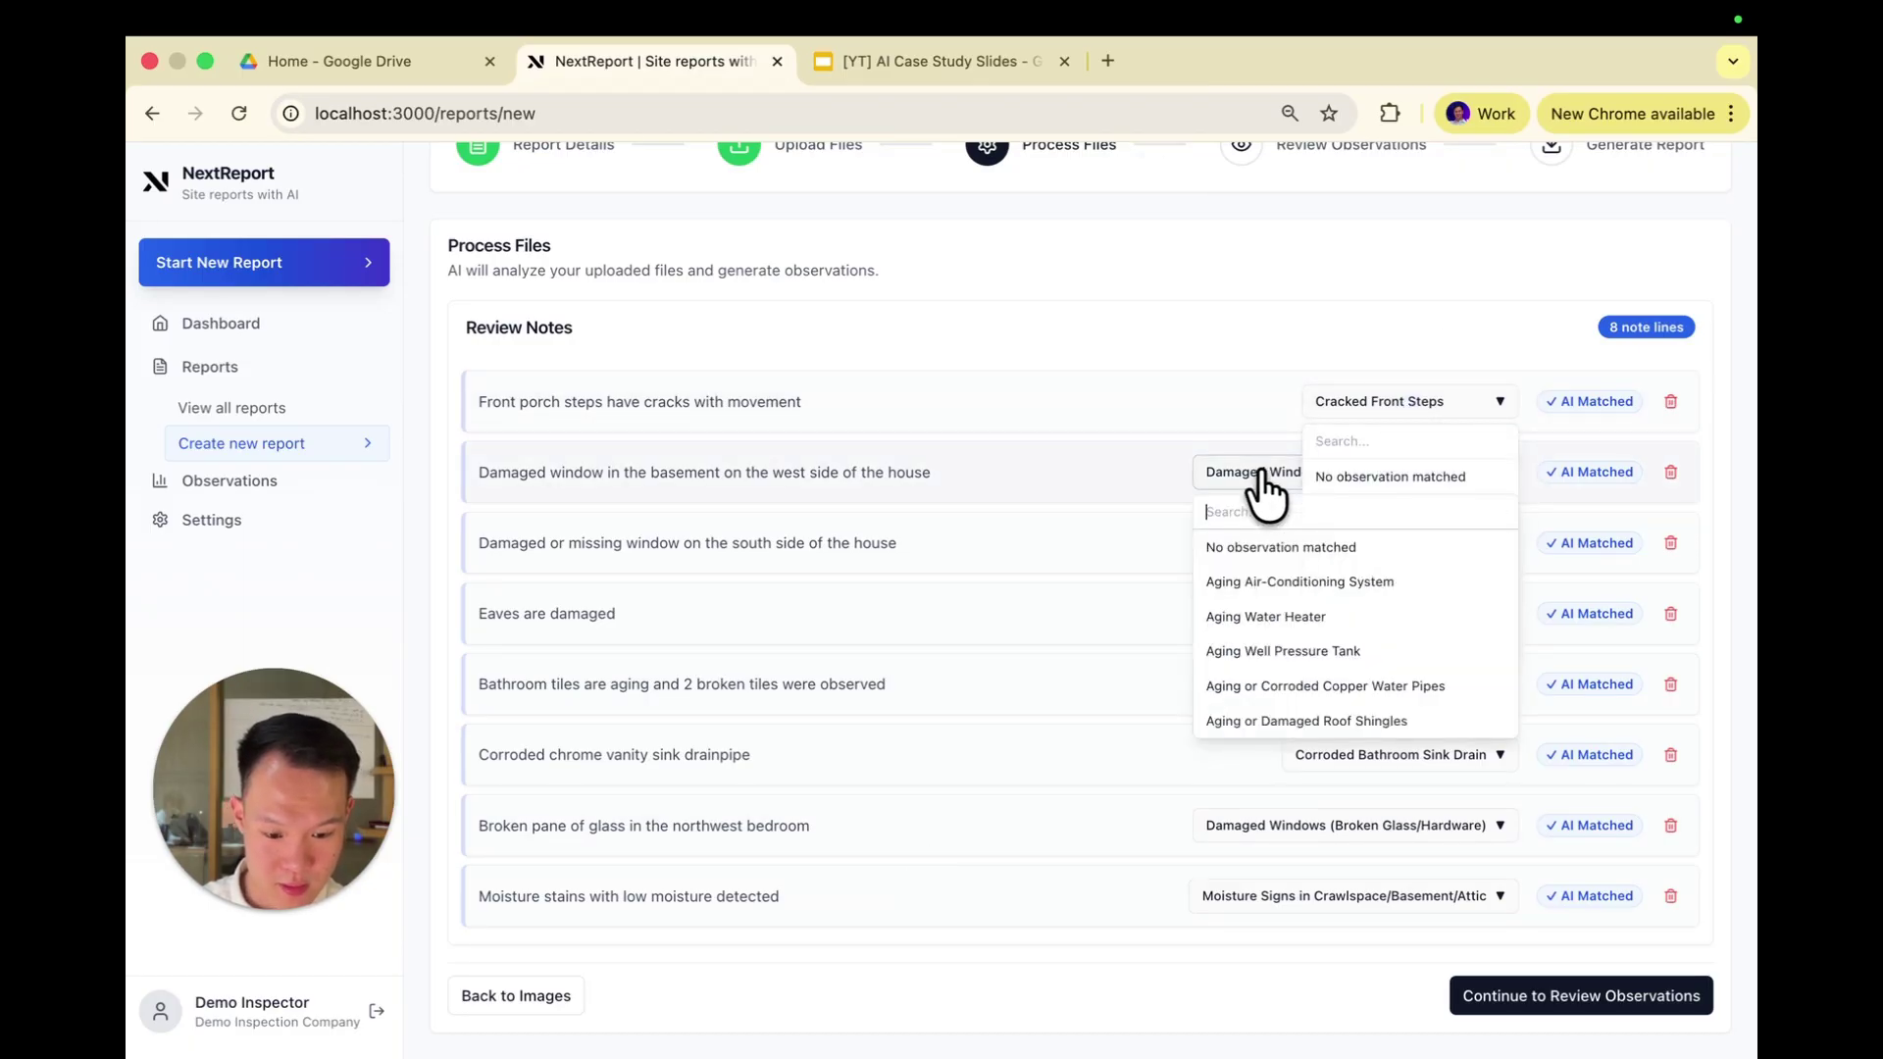
click(1320, 476)
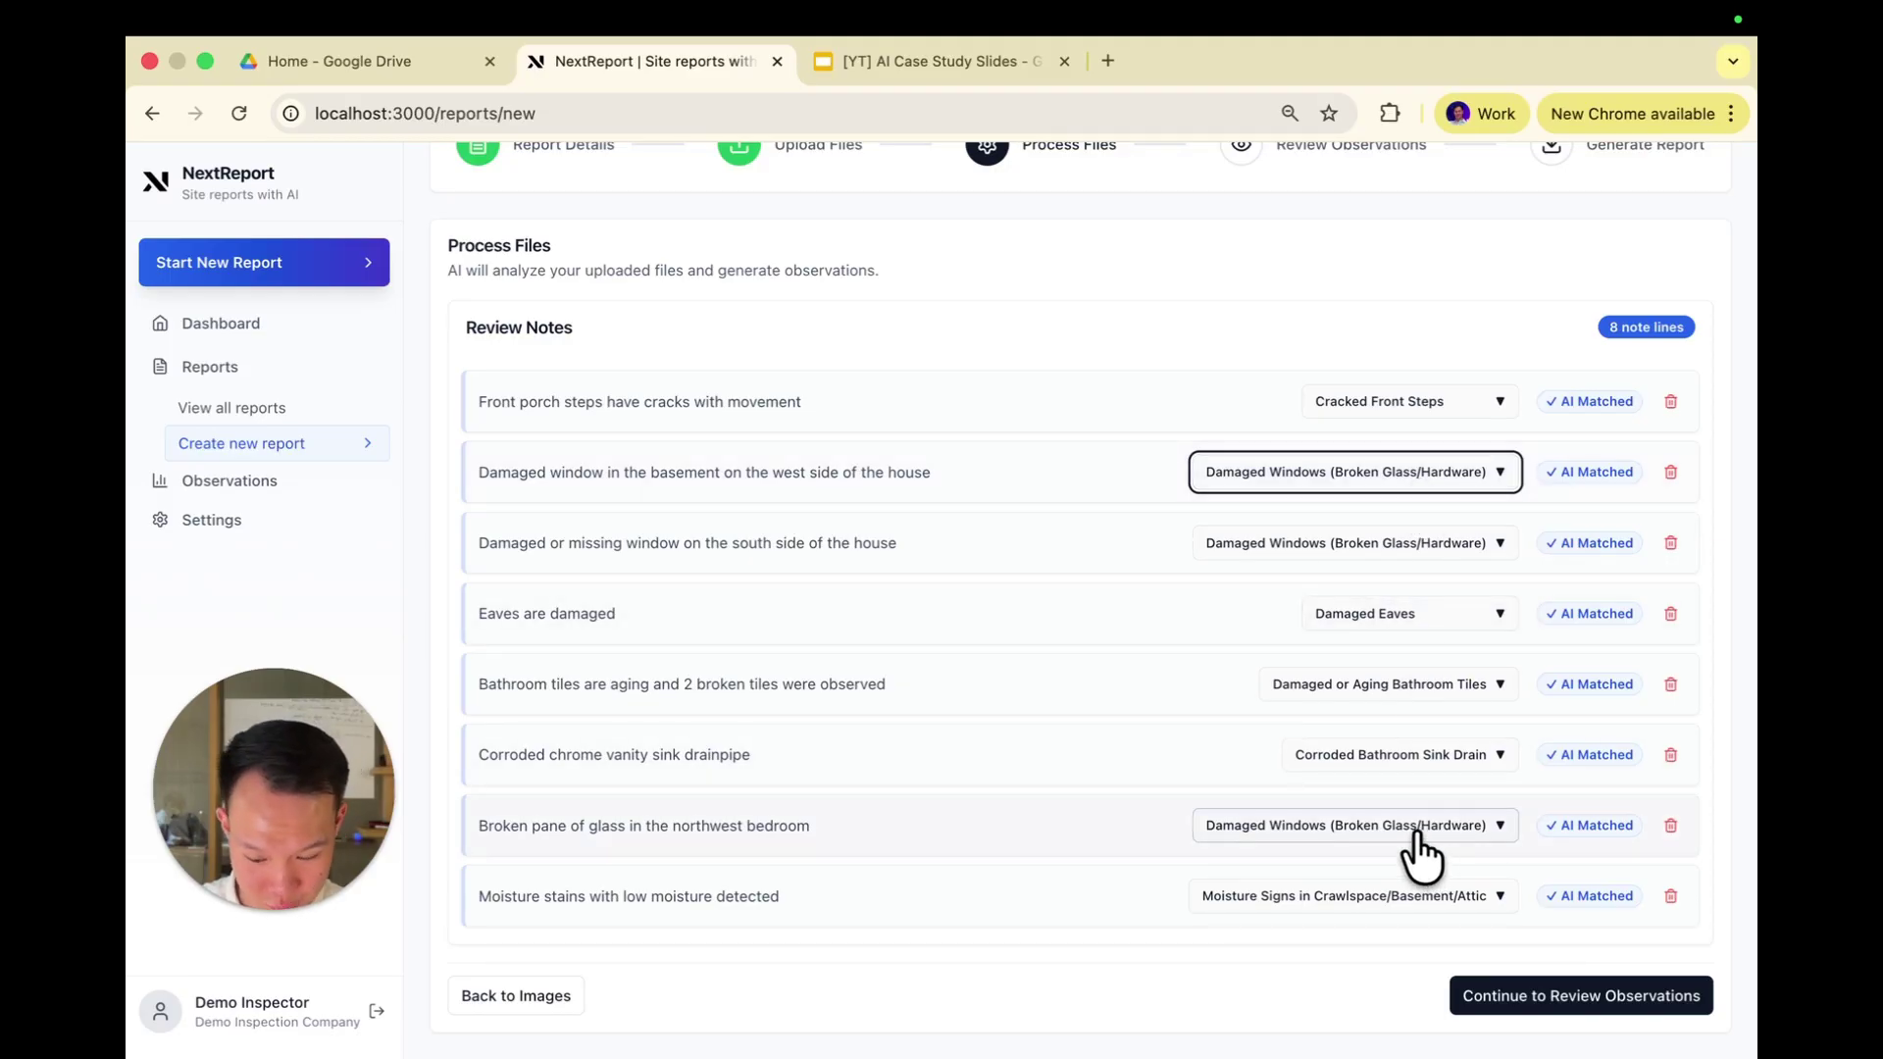
click(1353, 490)
text(window)
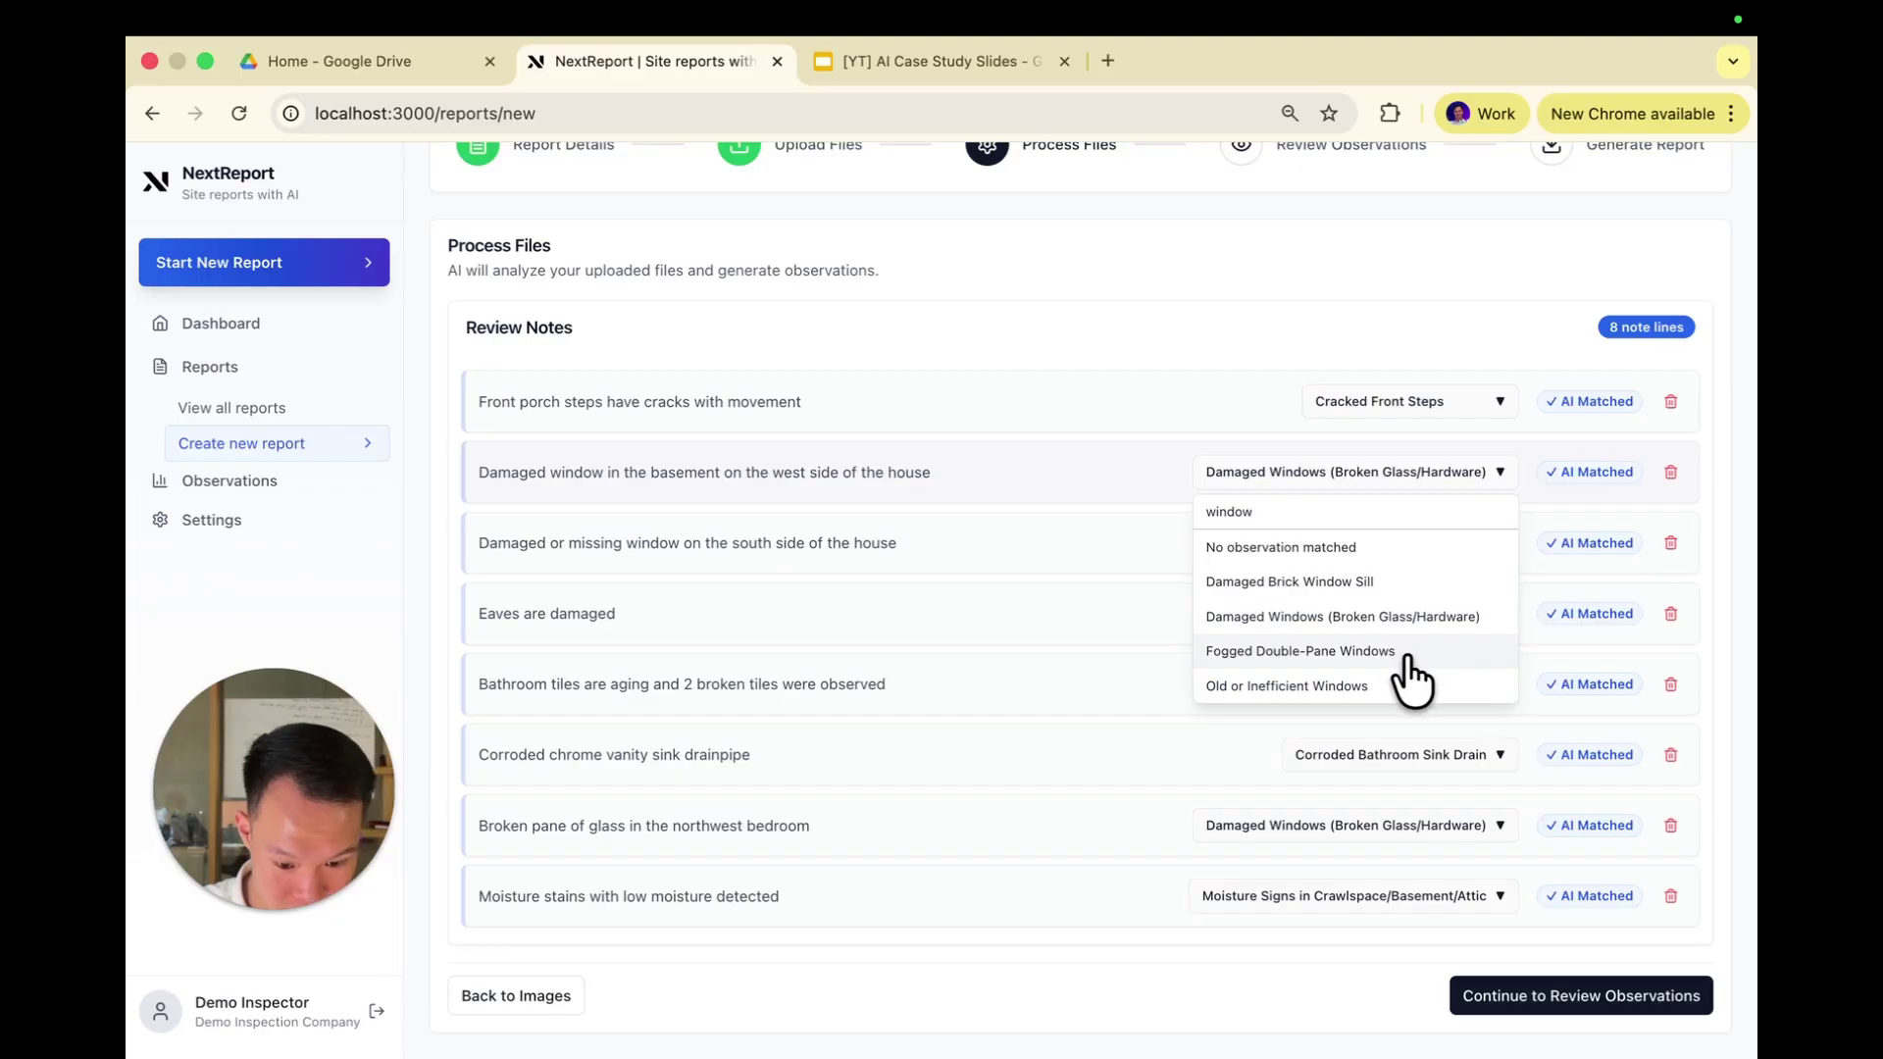
key(Escape)
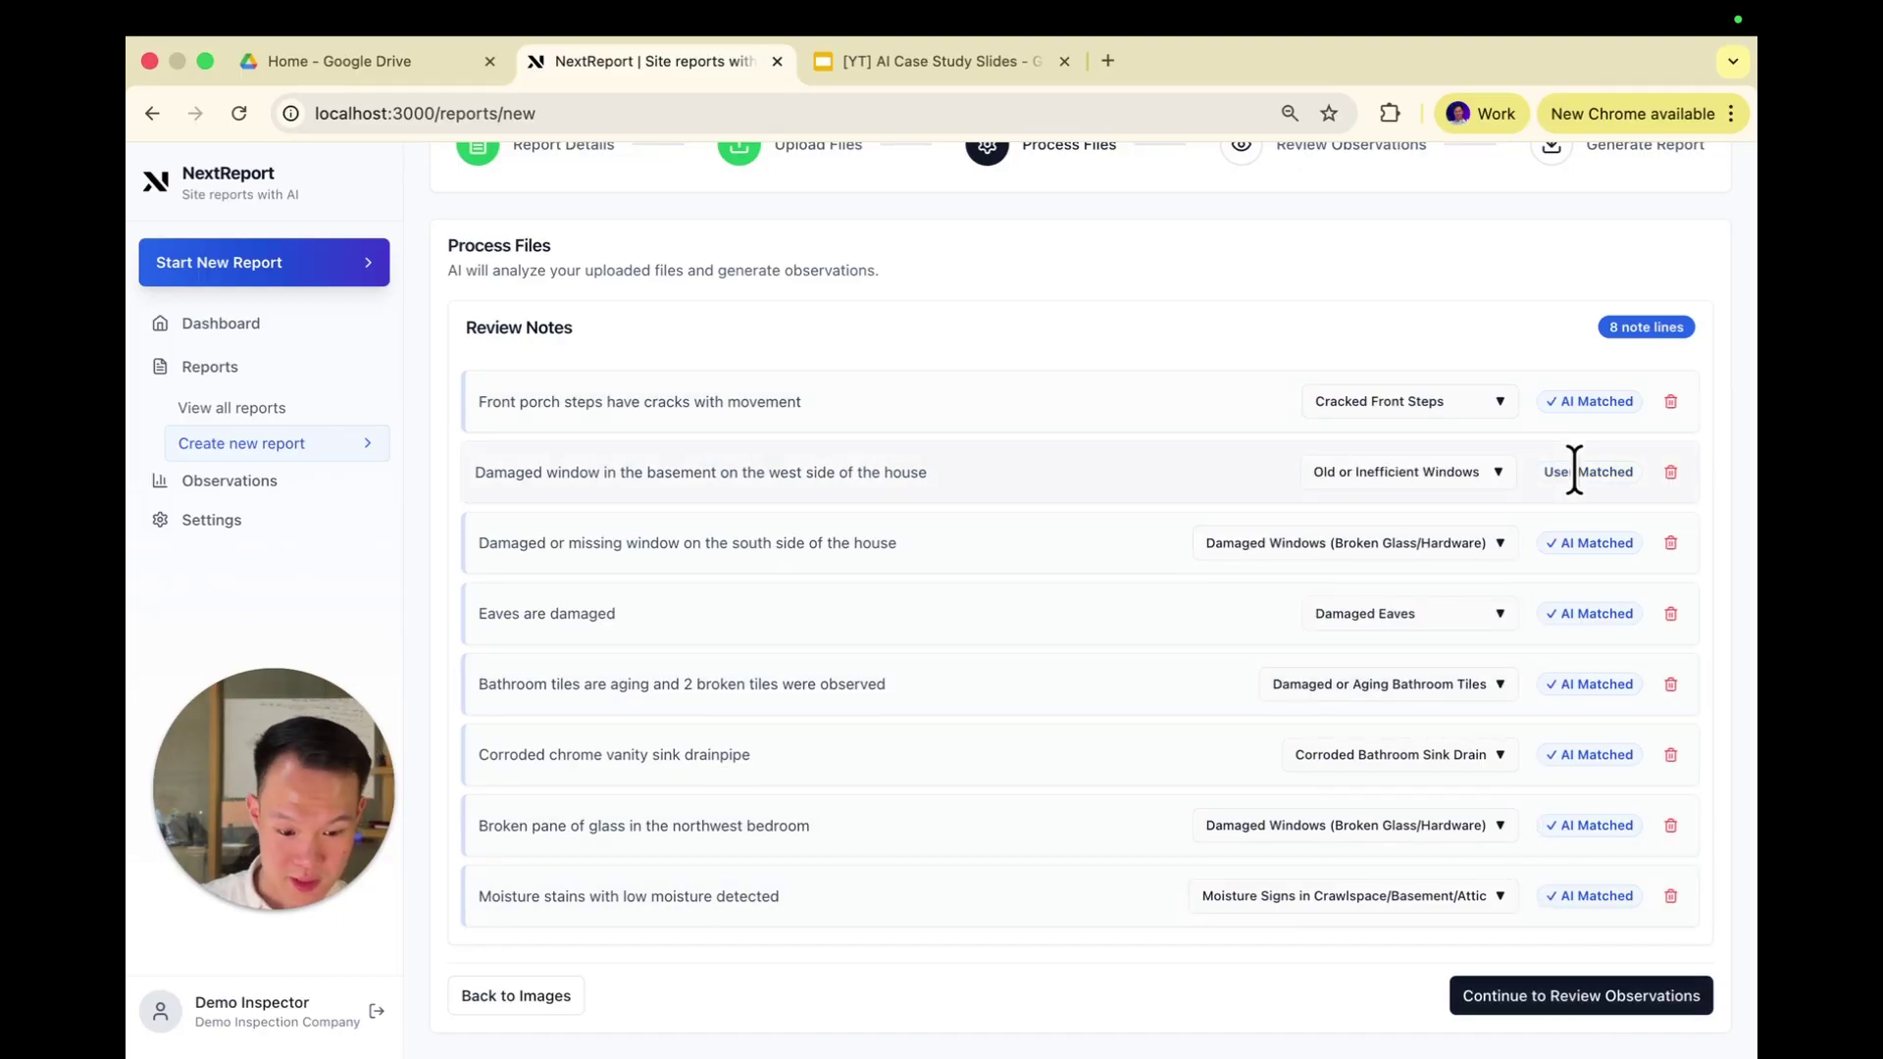
Step: Load the 12 AI-written observations and scroll through them back to Old or Inefficient Windows
click(1581, 997)
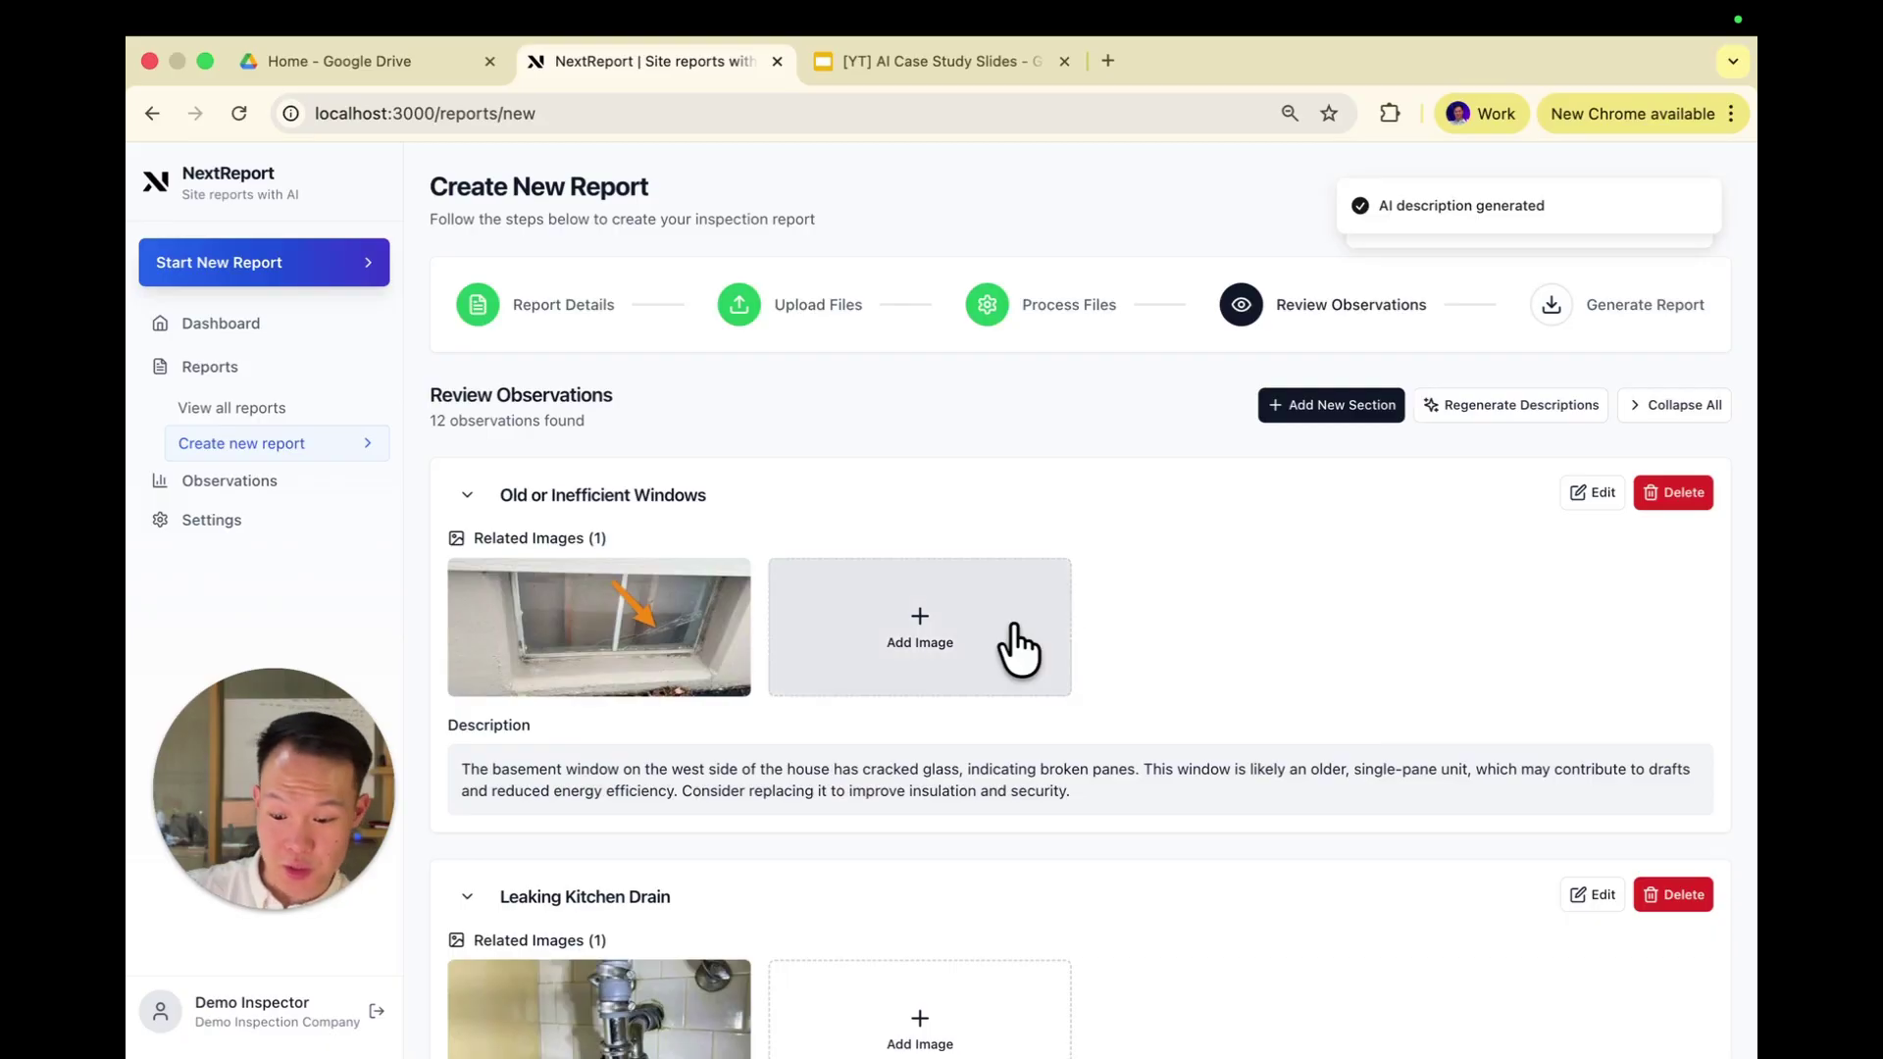
mouse_move(658, 614)
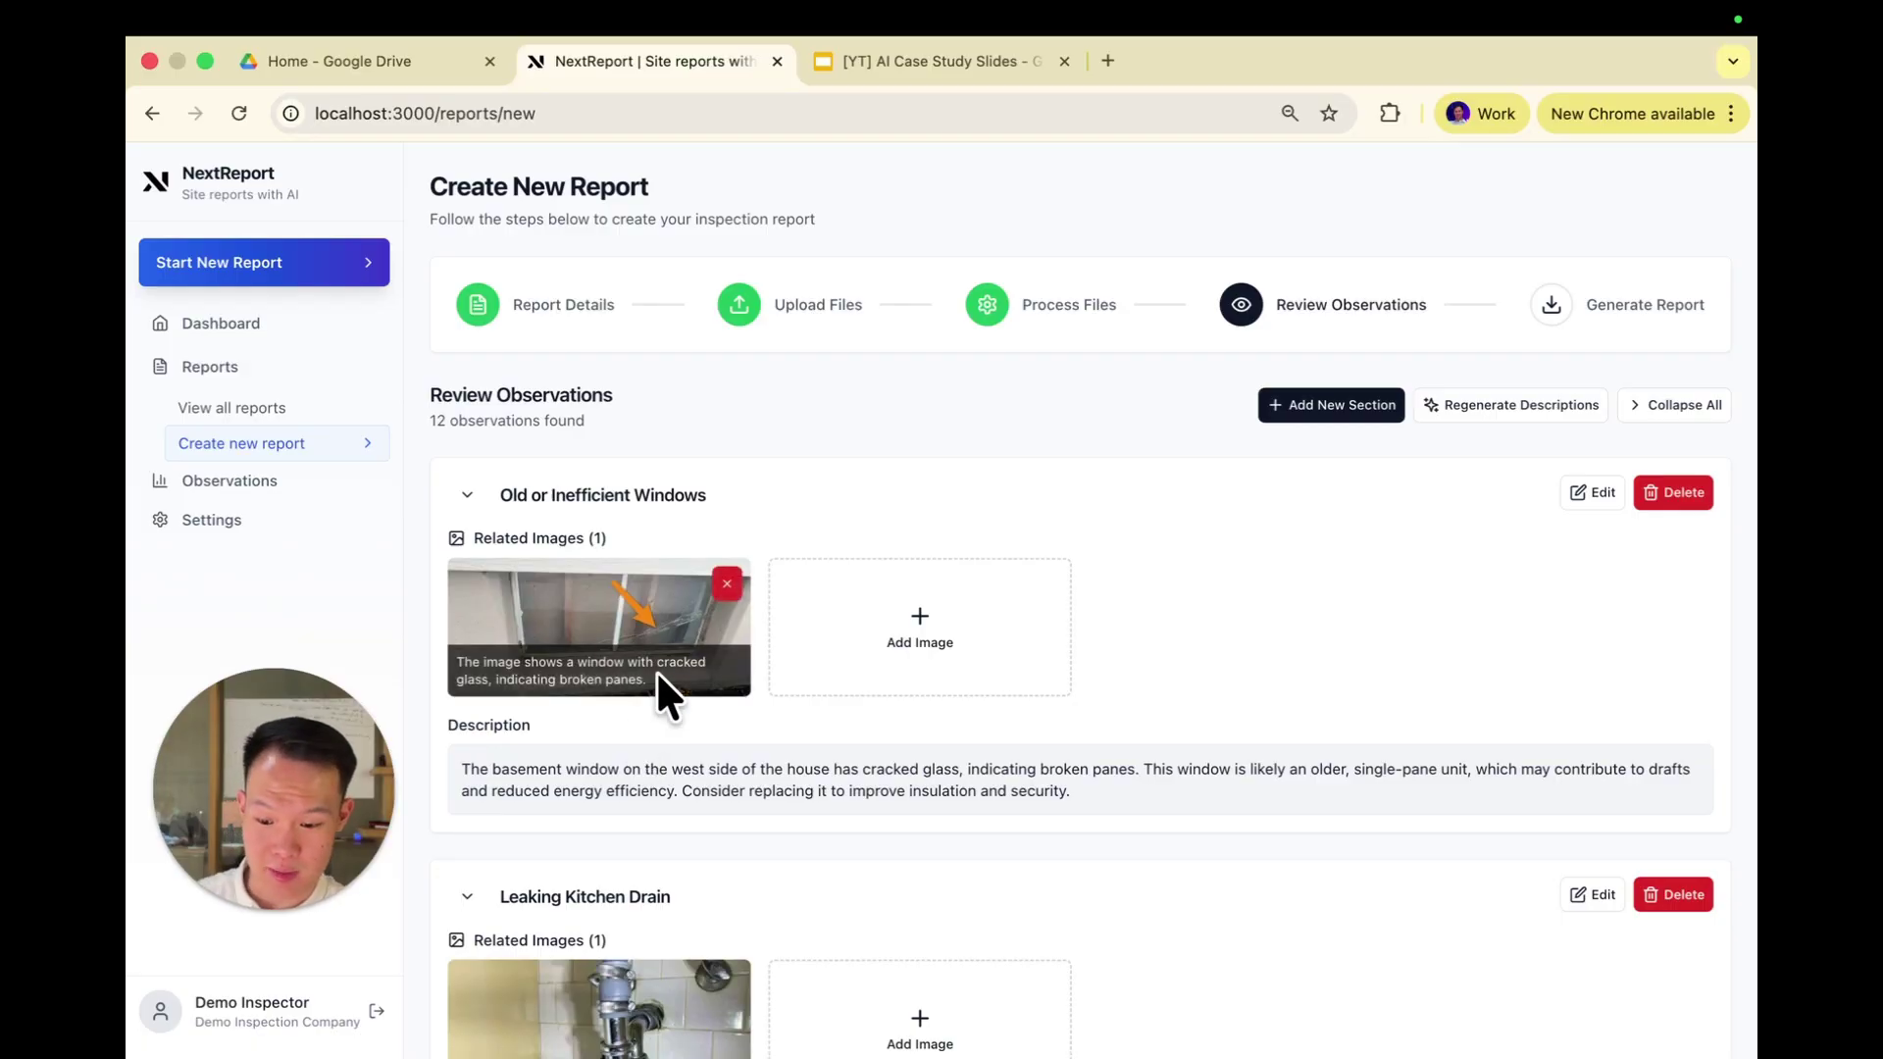
scroll(657, 677, down, 3)
scroll(704, 740, down, 3)
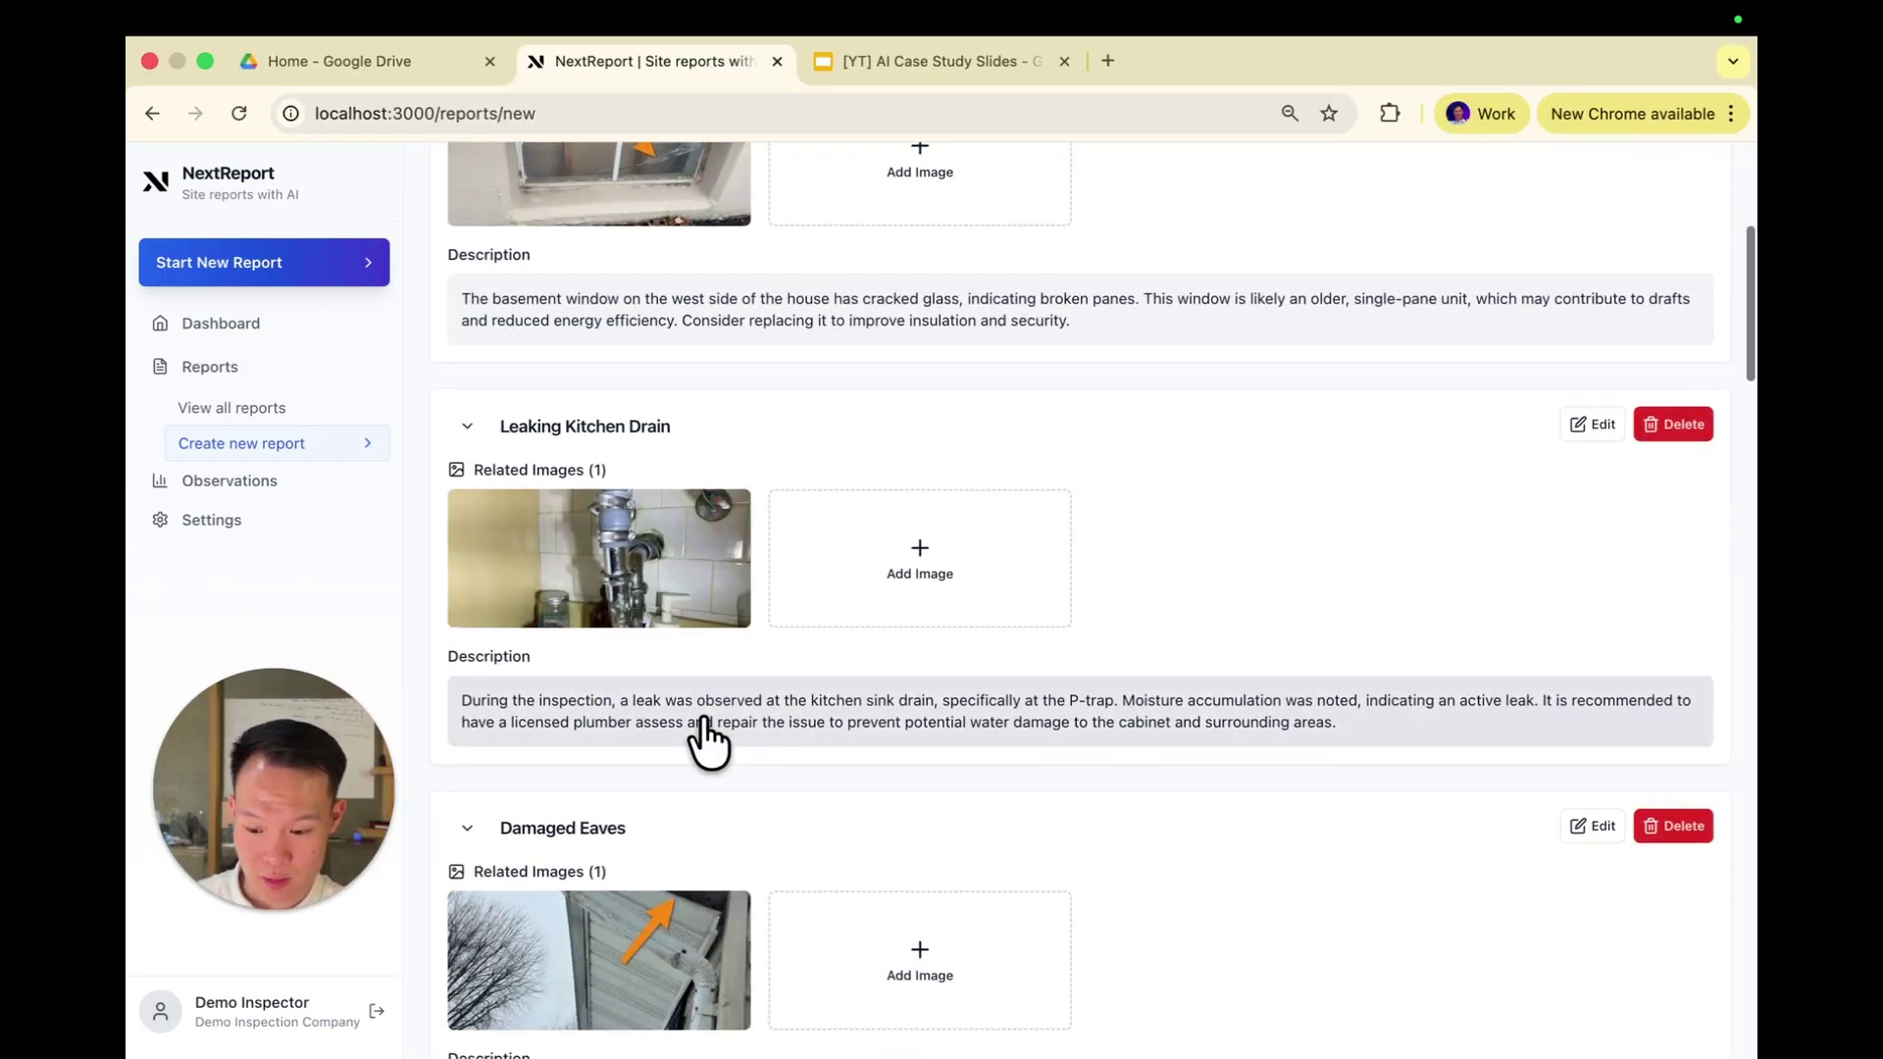
scroll(704, 733, down, 6)
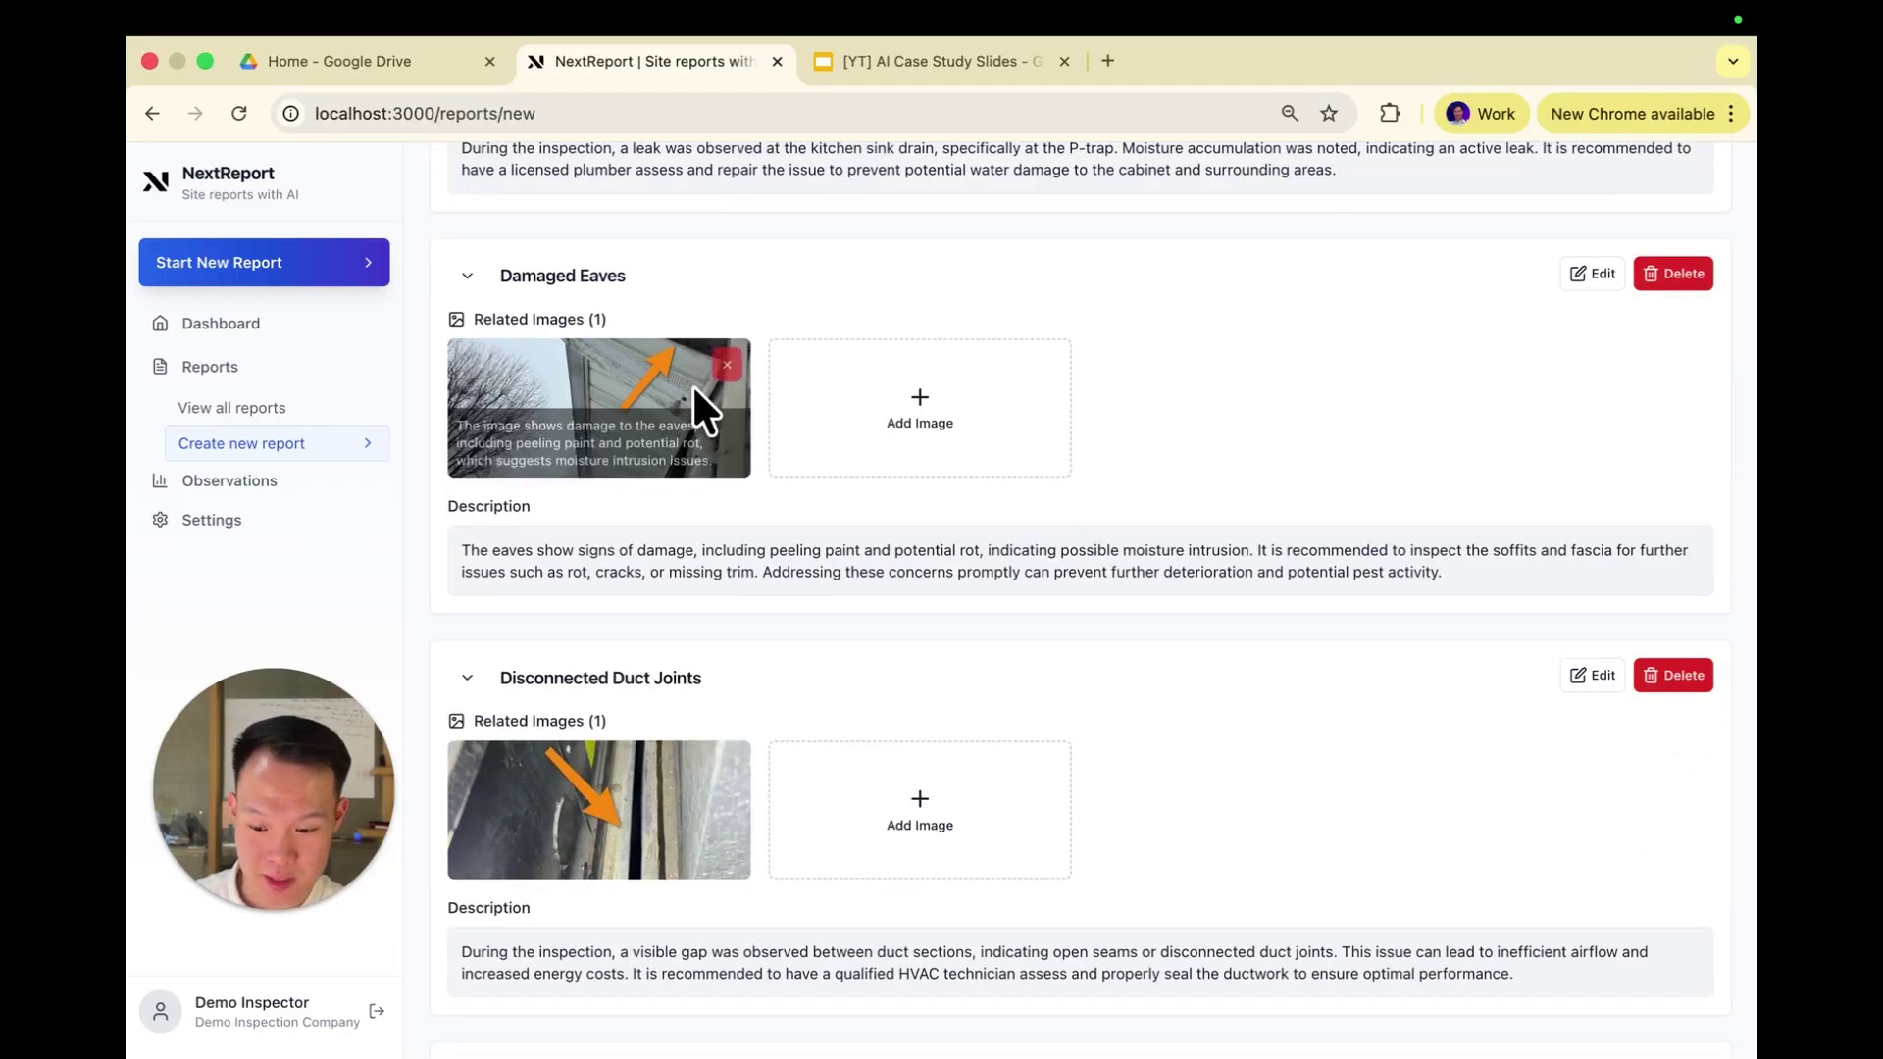
scroll(685, 588, down, 1)
scroll(1093, 496, up, 10)
Step: Edit the window observation, appending ' - CRACK' to make its title 'Old or Inefficient Windows - CRACK'
click(1591, 389)
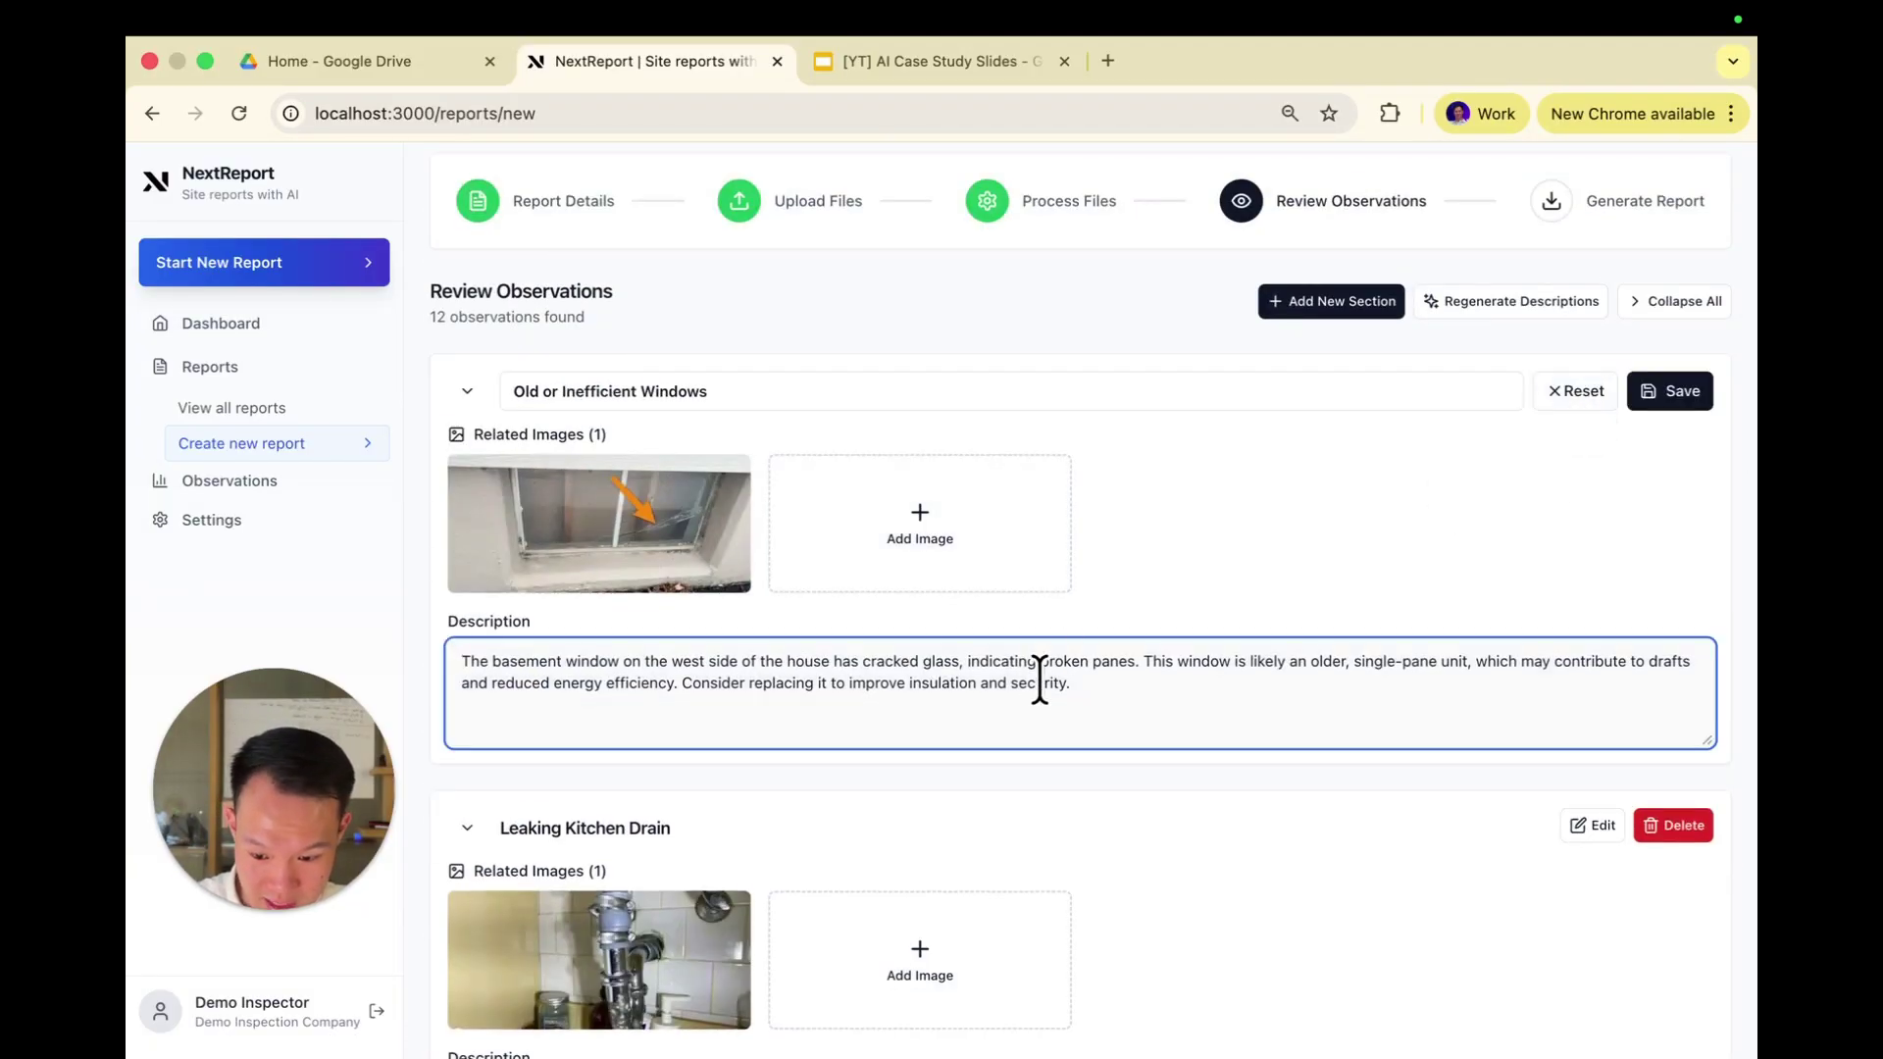
triple_click(471, 667)
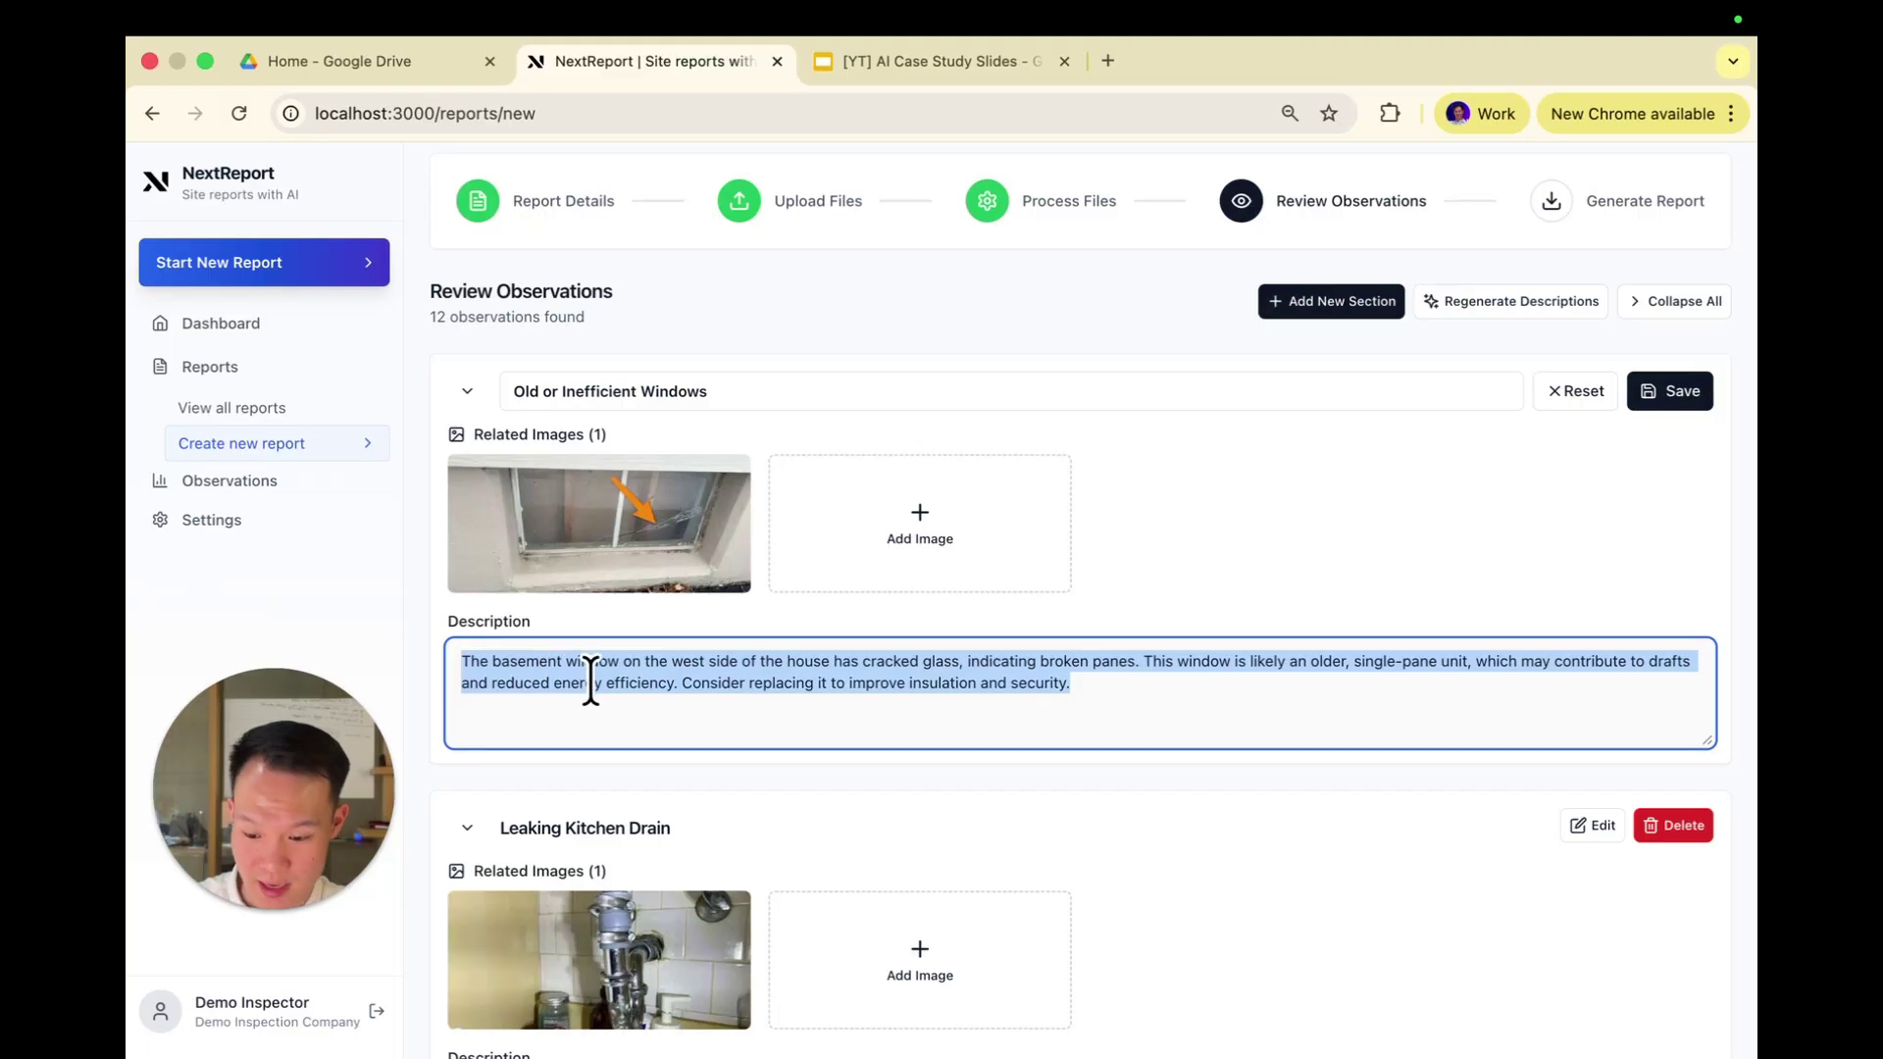
key(Right)
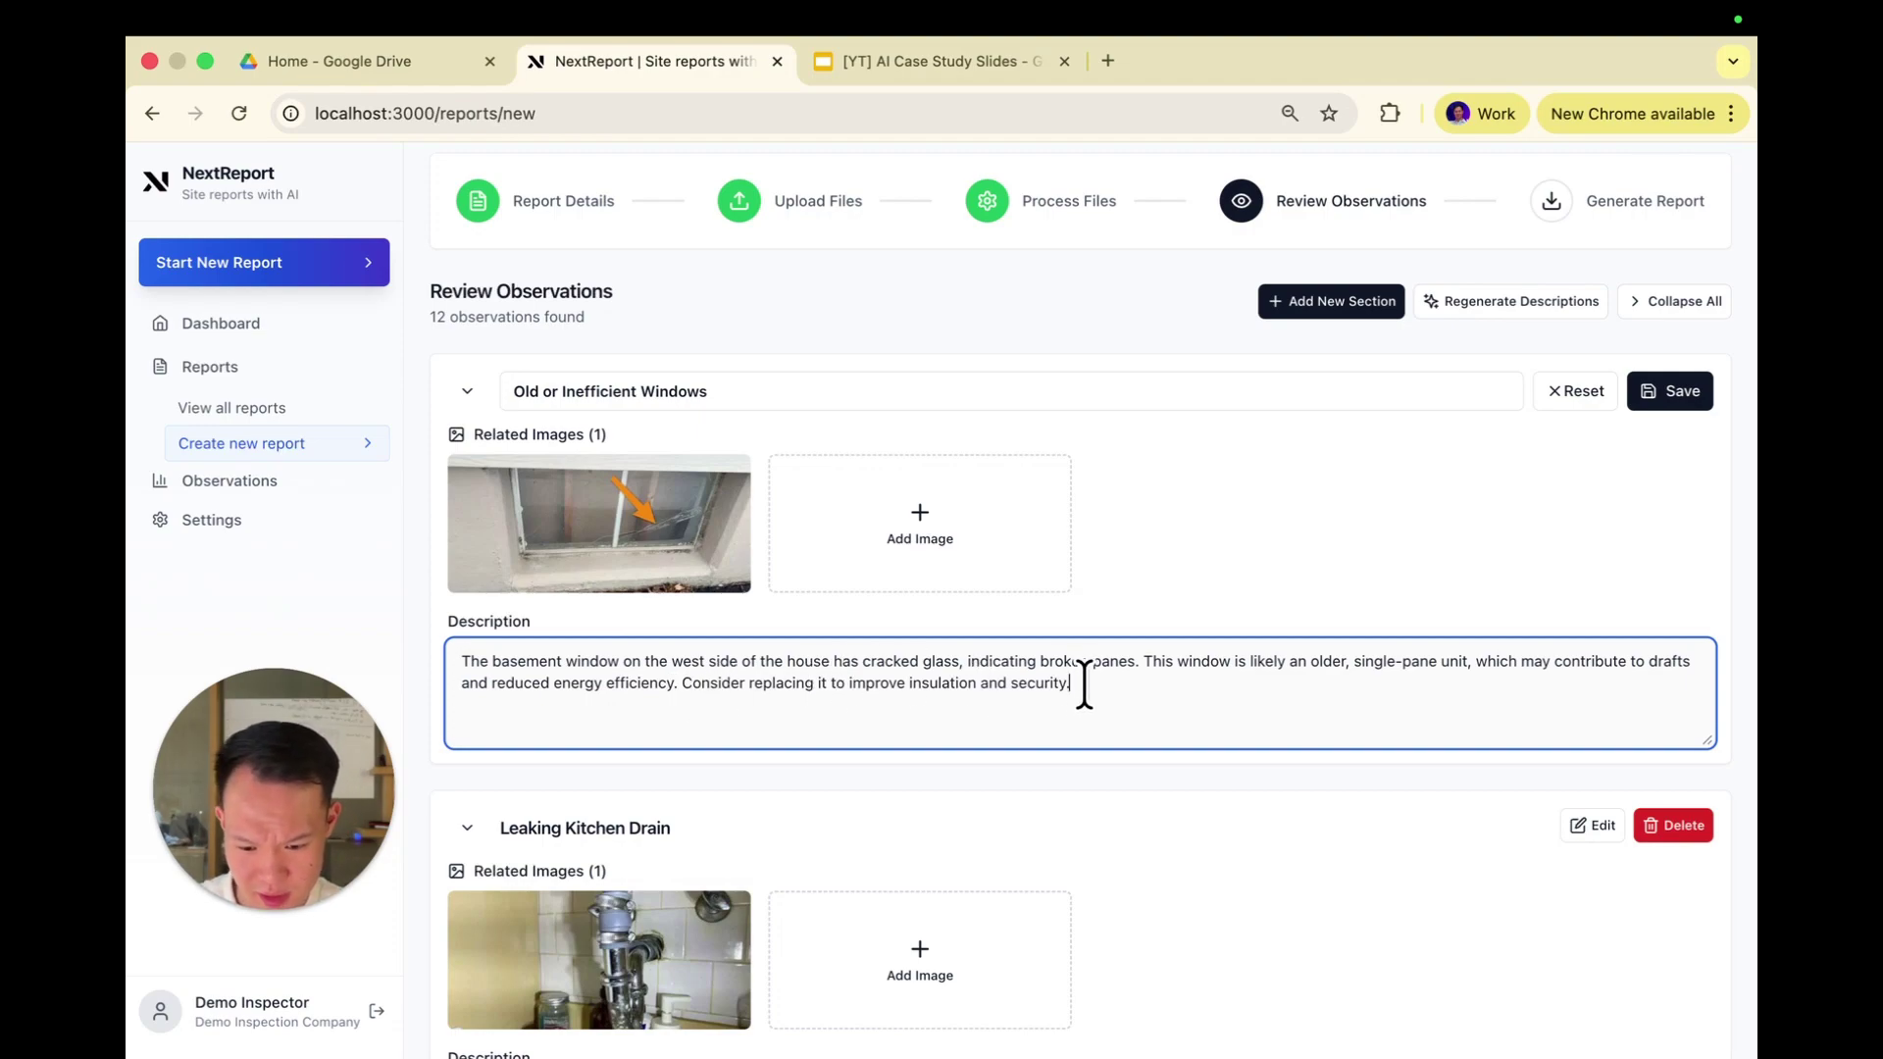
click(785, 391)
key(super+a)
key(Right)
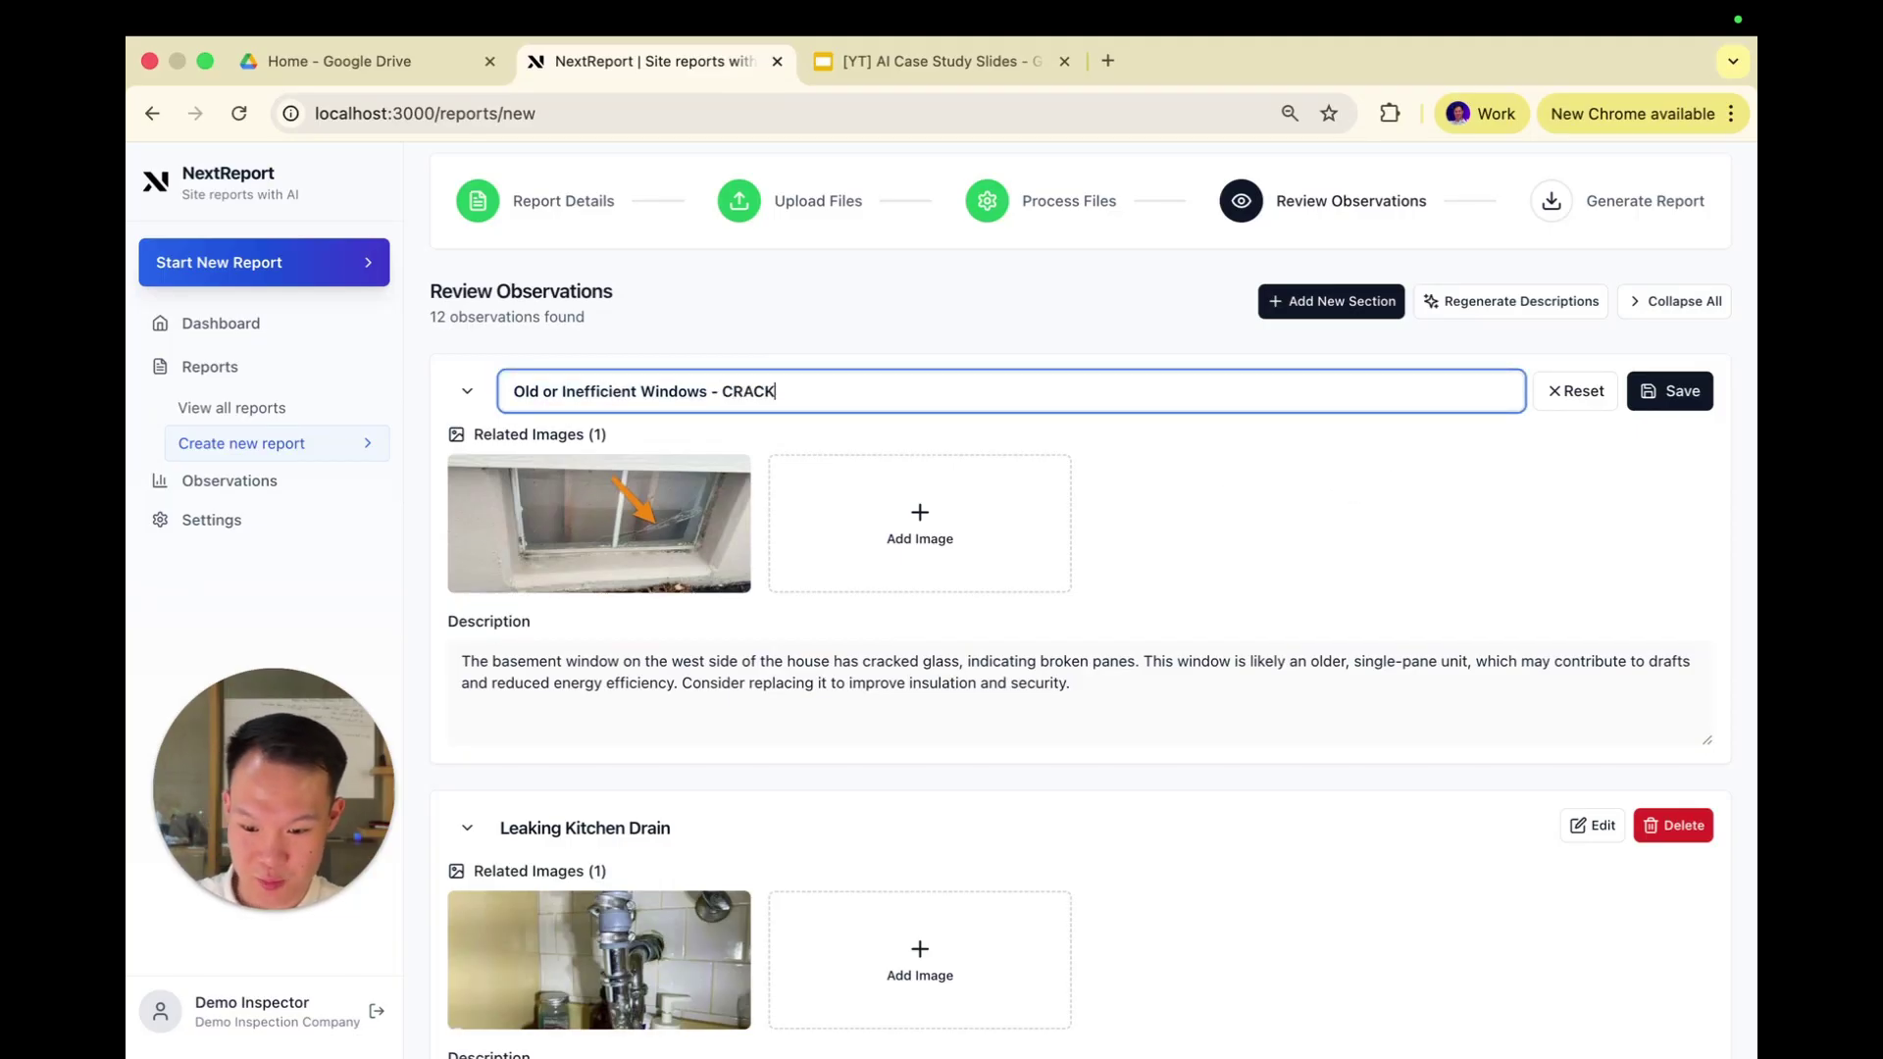
click(1677, 398)
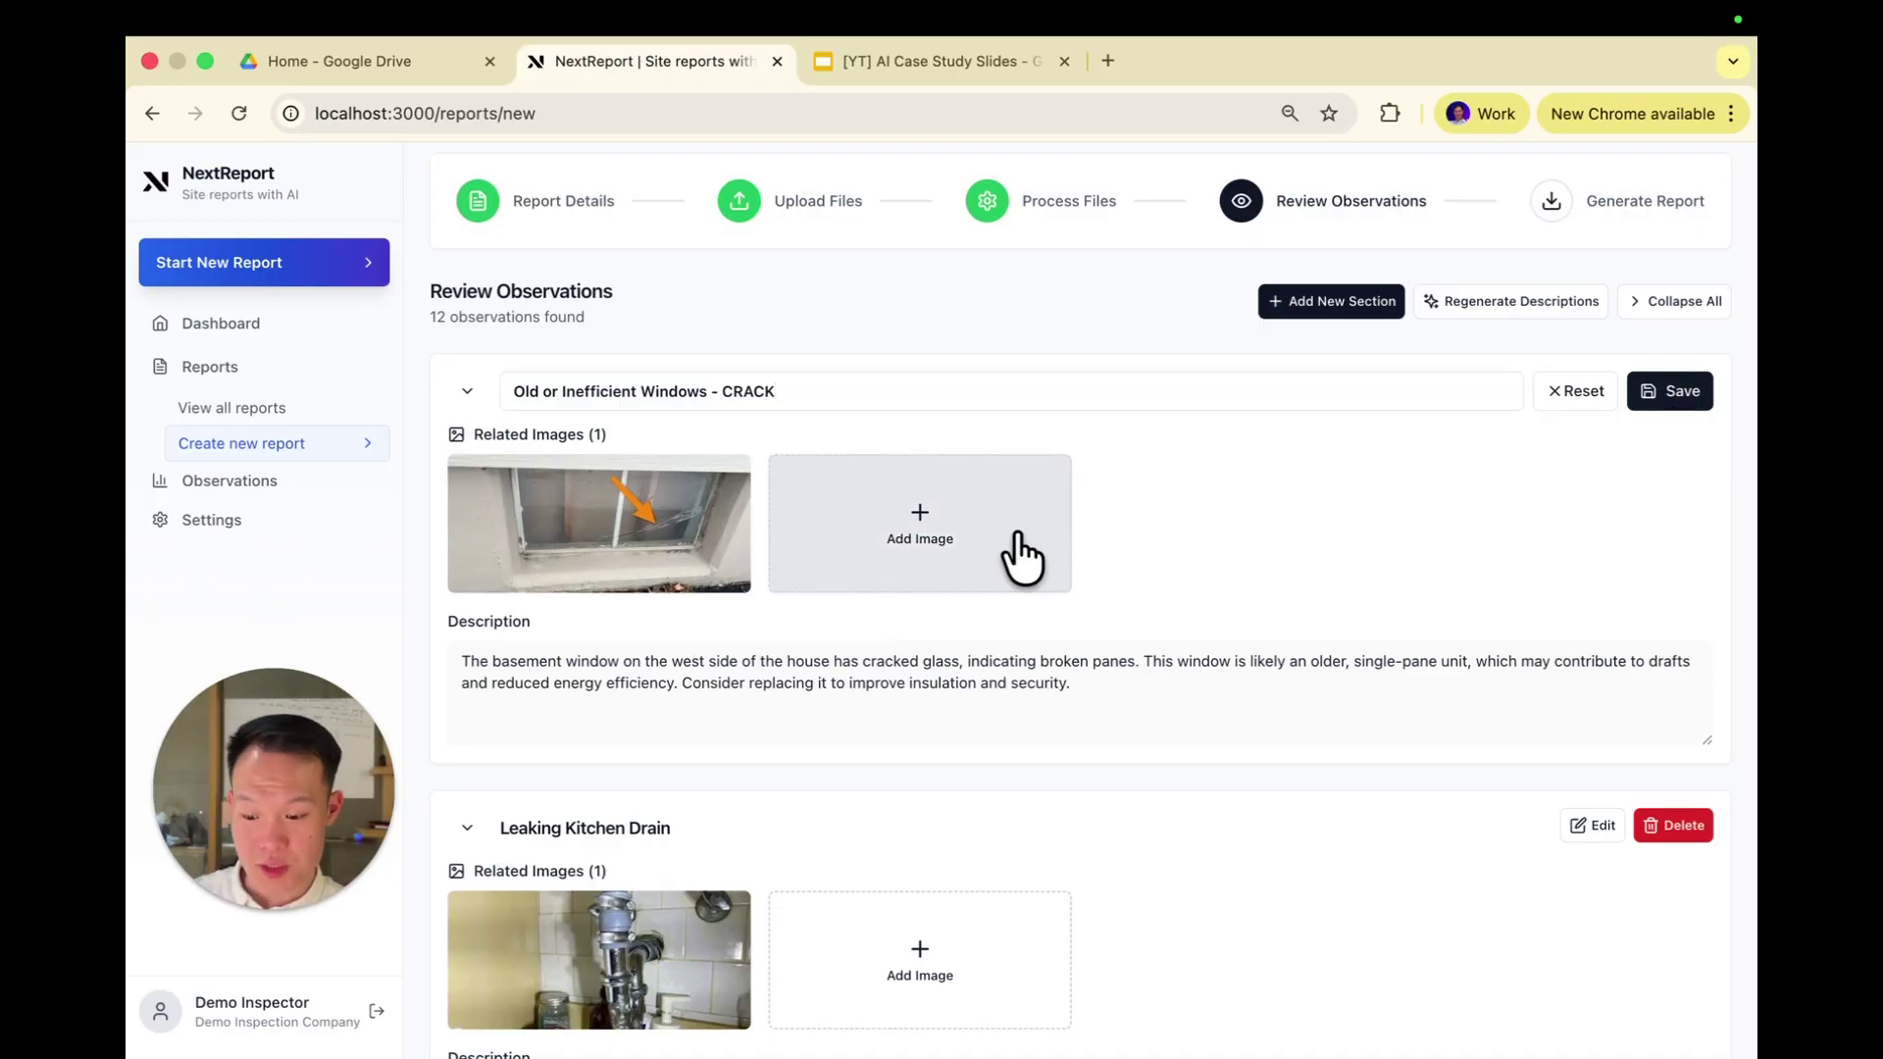
Step: Upload olderwindows1.jpg from the [allgate] pictures folder as a new observation image
click(961, 544)
scroll(1209, 775, down, 5)
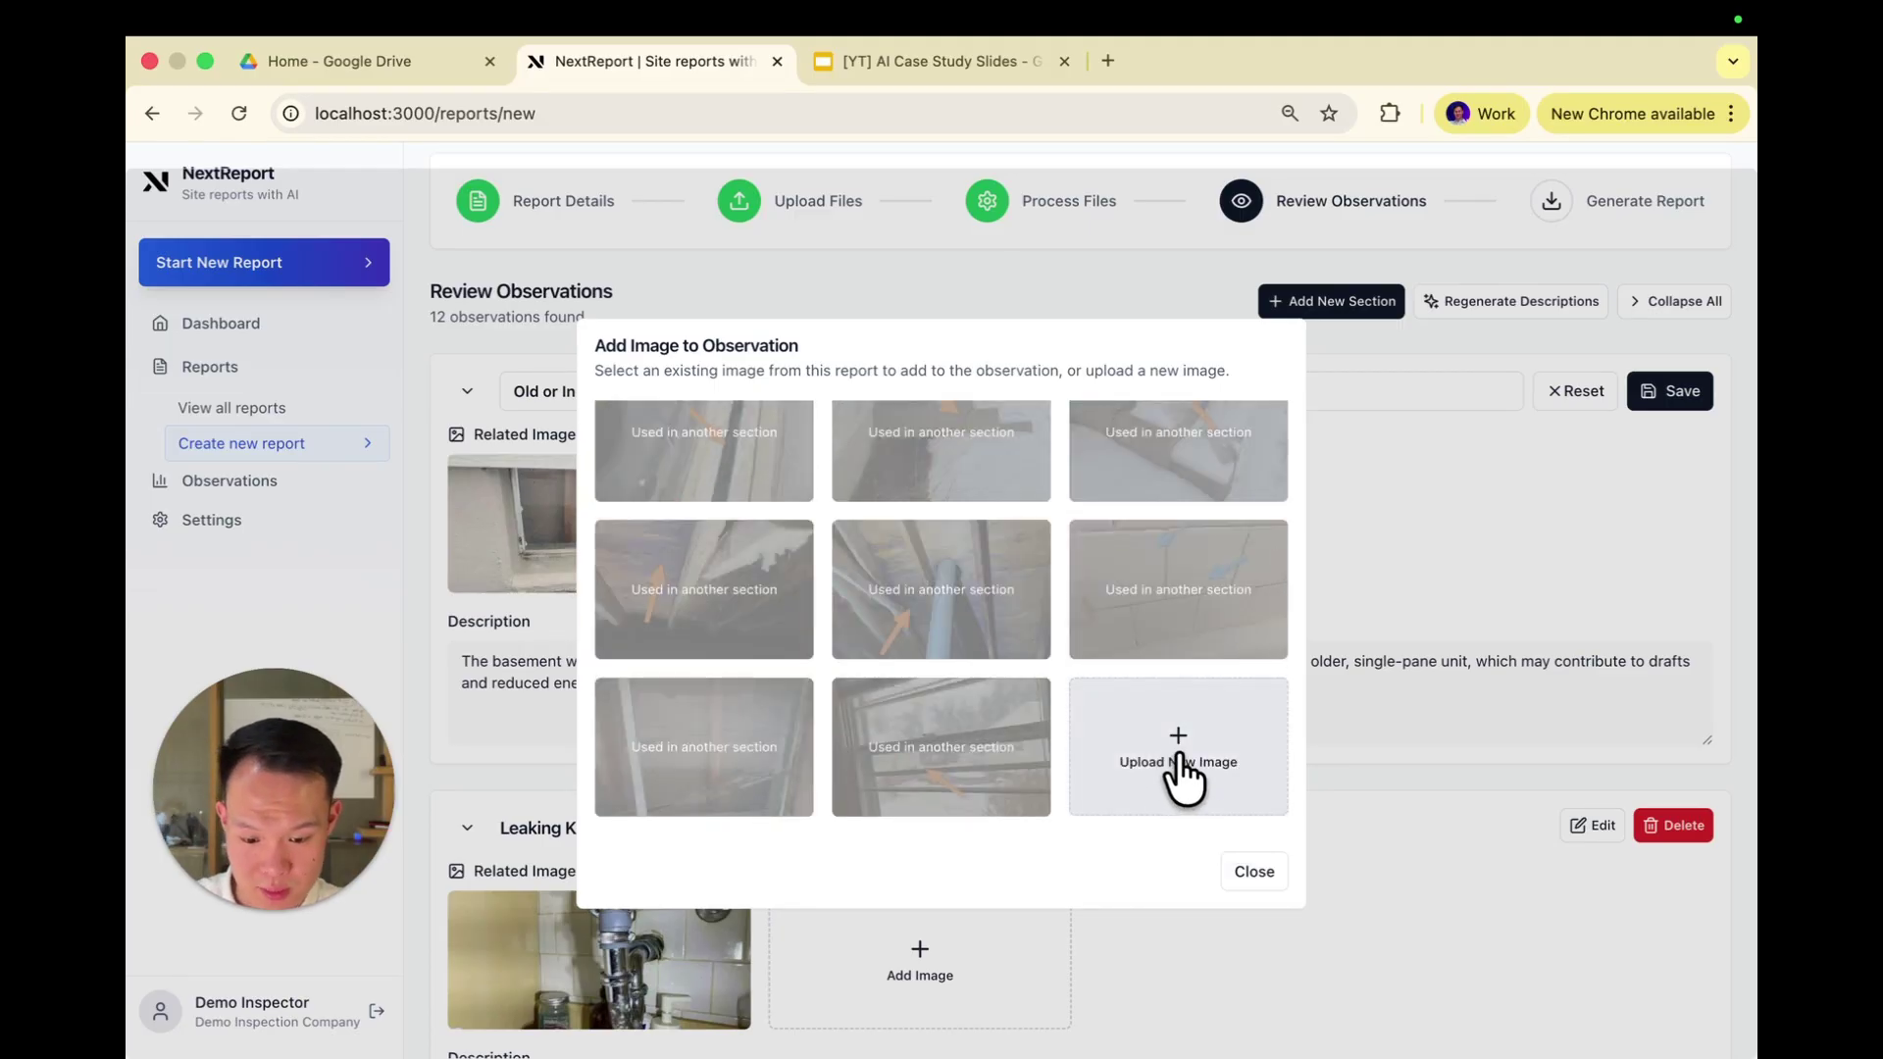
click(1177, 751)
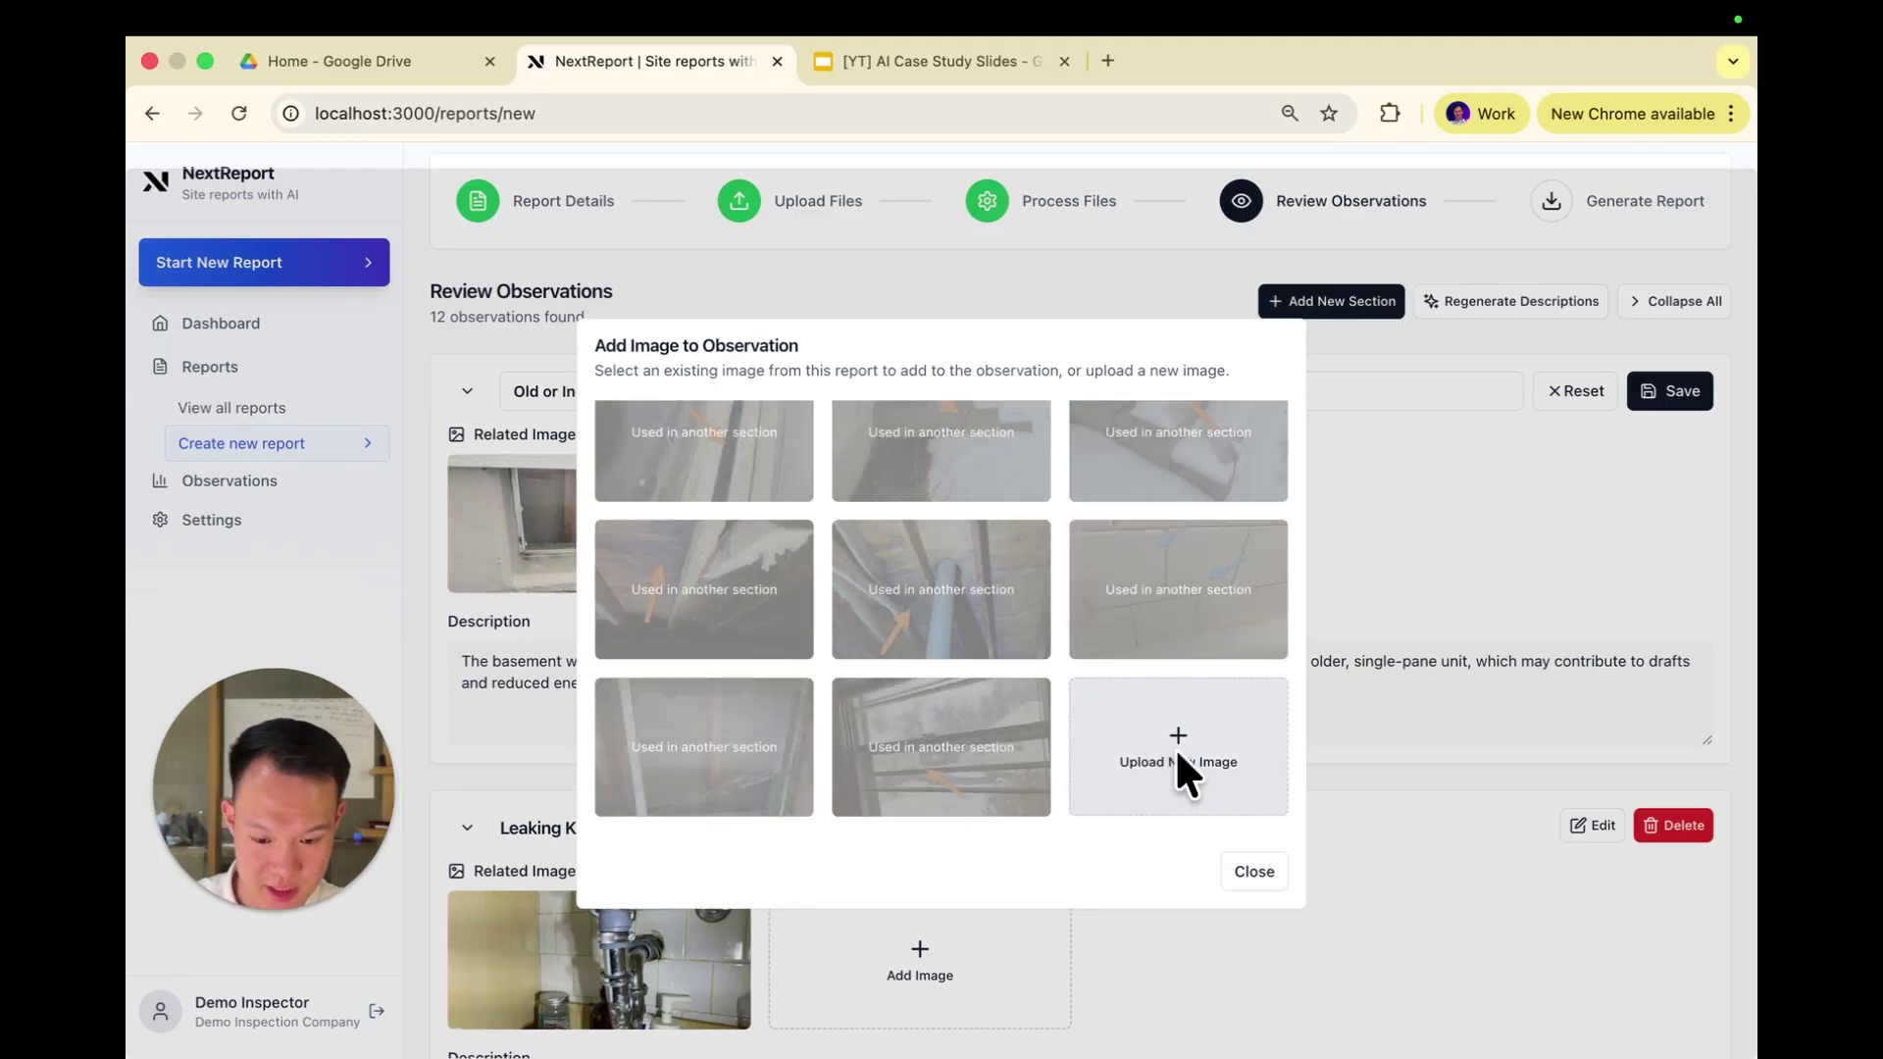
click(937, 341)
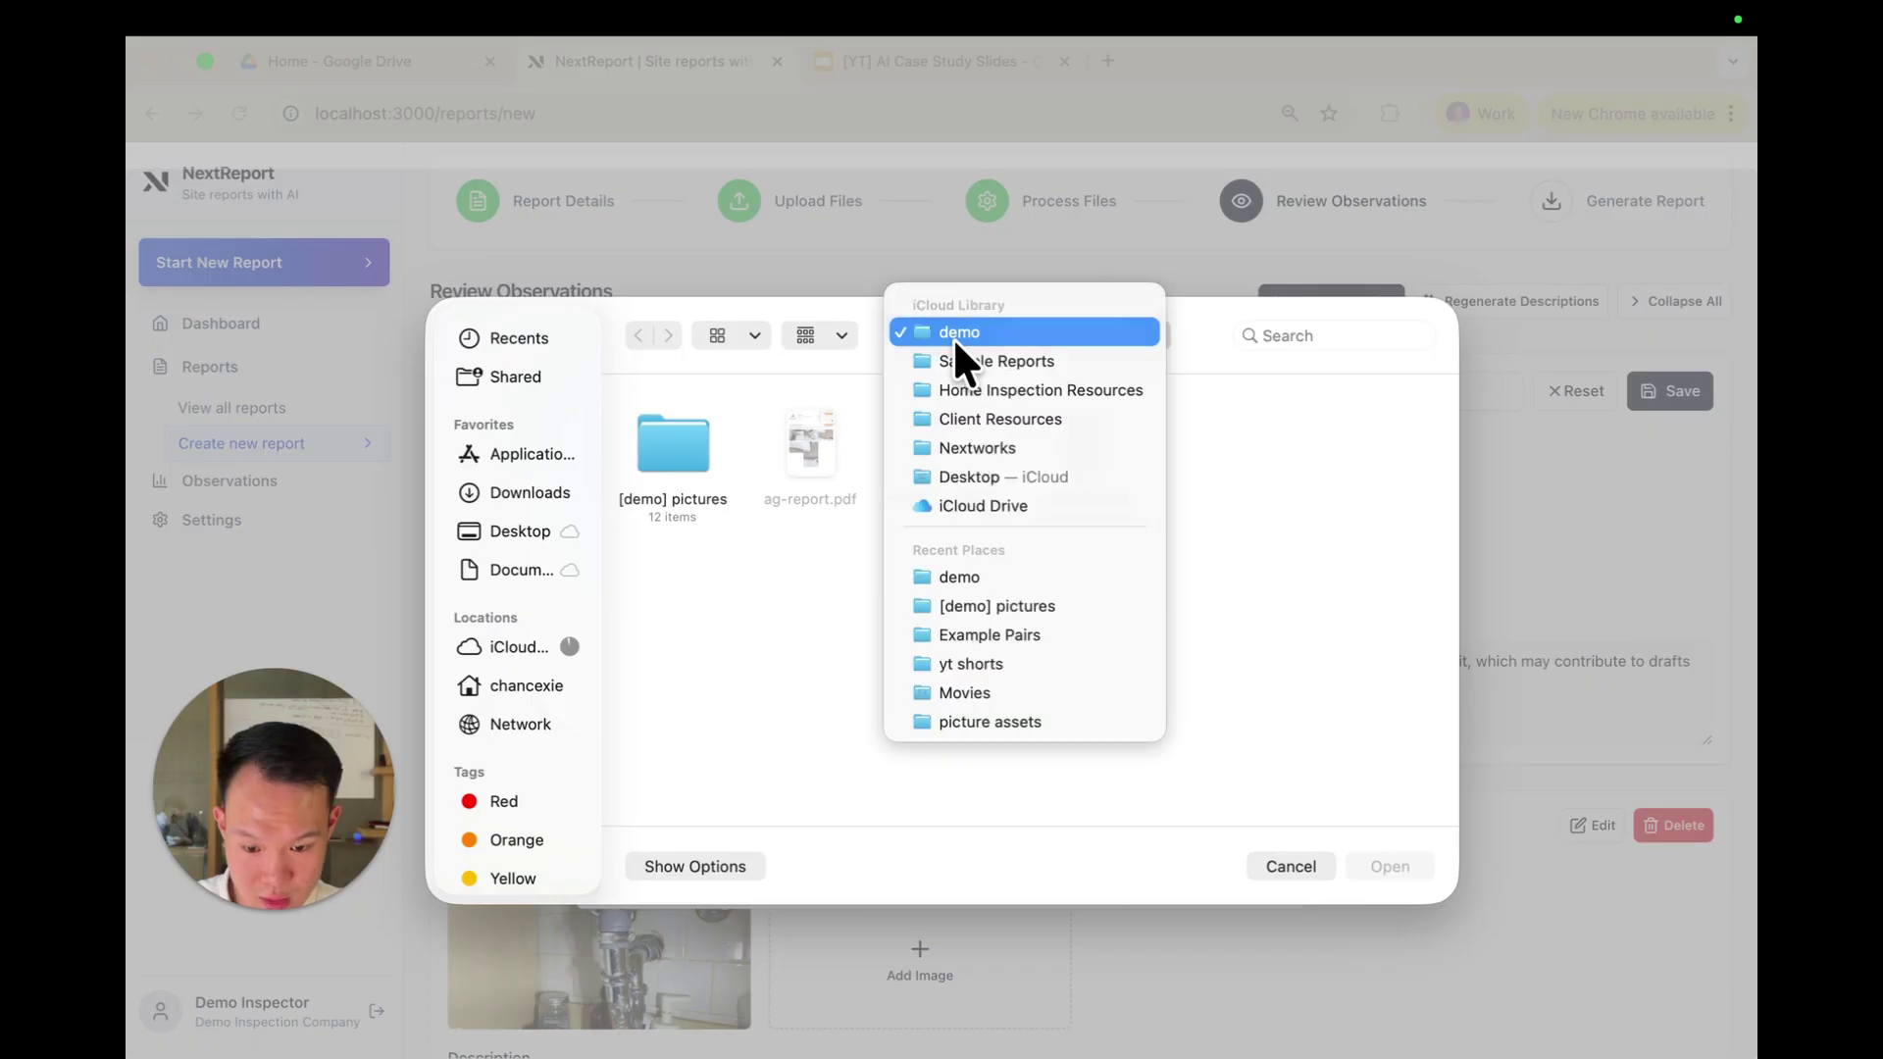
click(1023, 359)
double_click(693, 441)
double_click(693, 441)
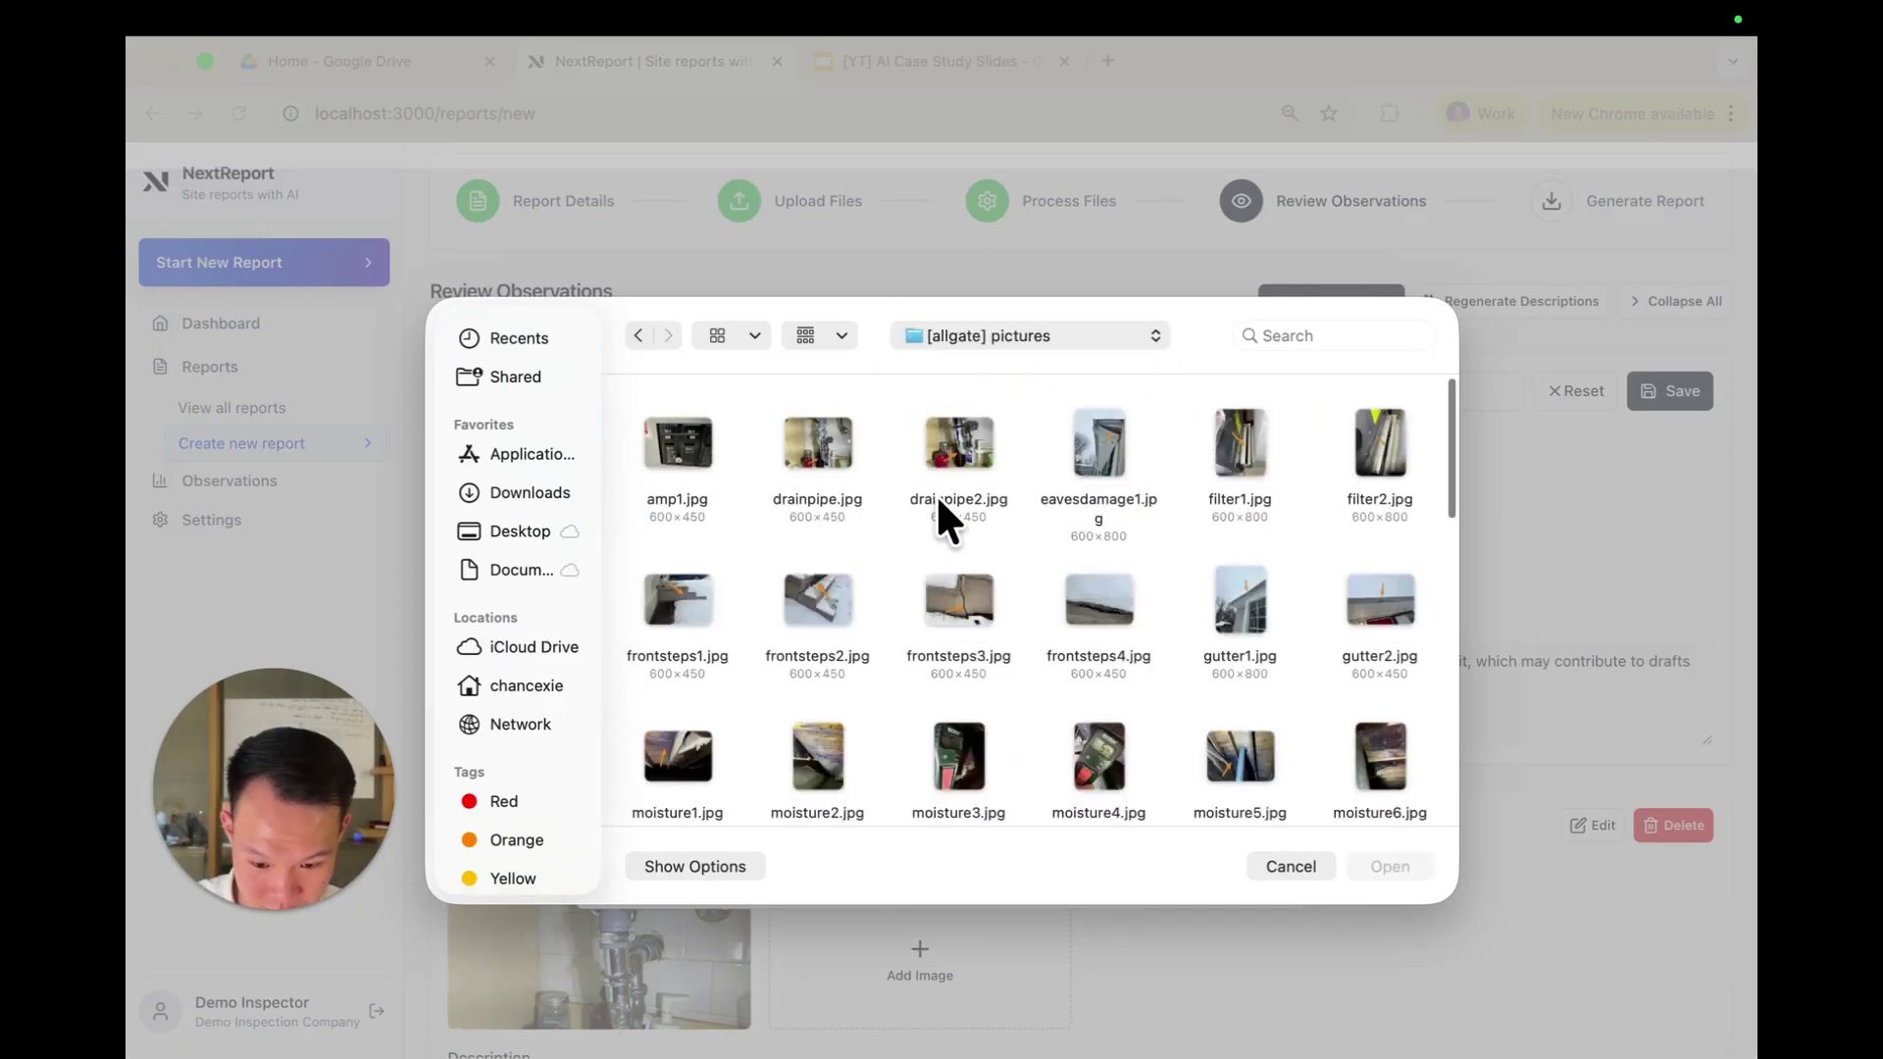
scroll(935, 492, down, 10)
scroll(938, 498, down, 1)
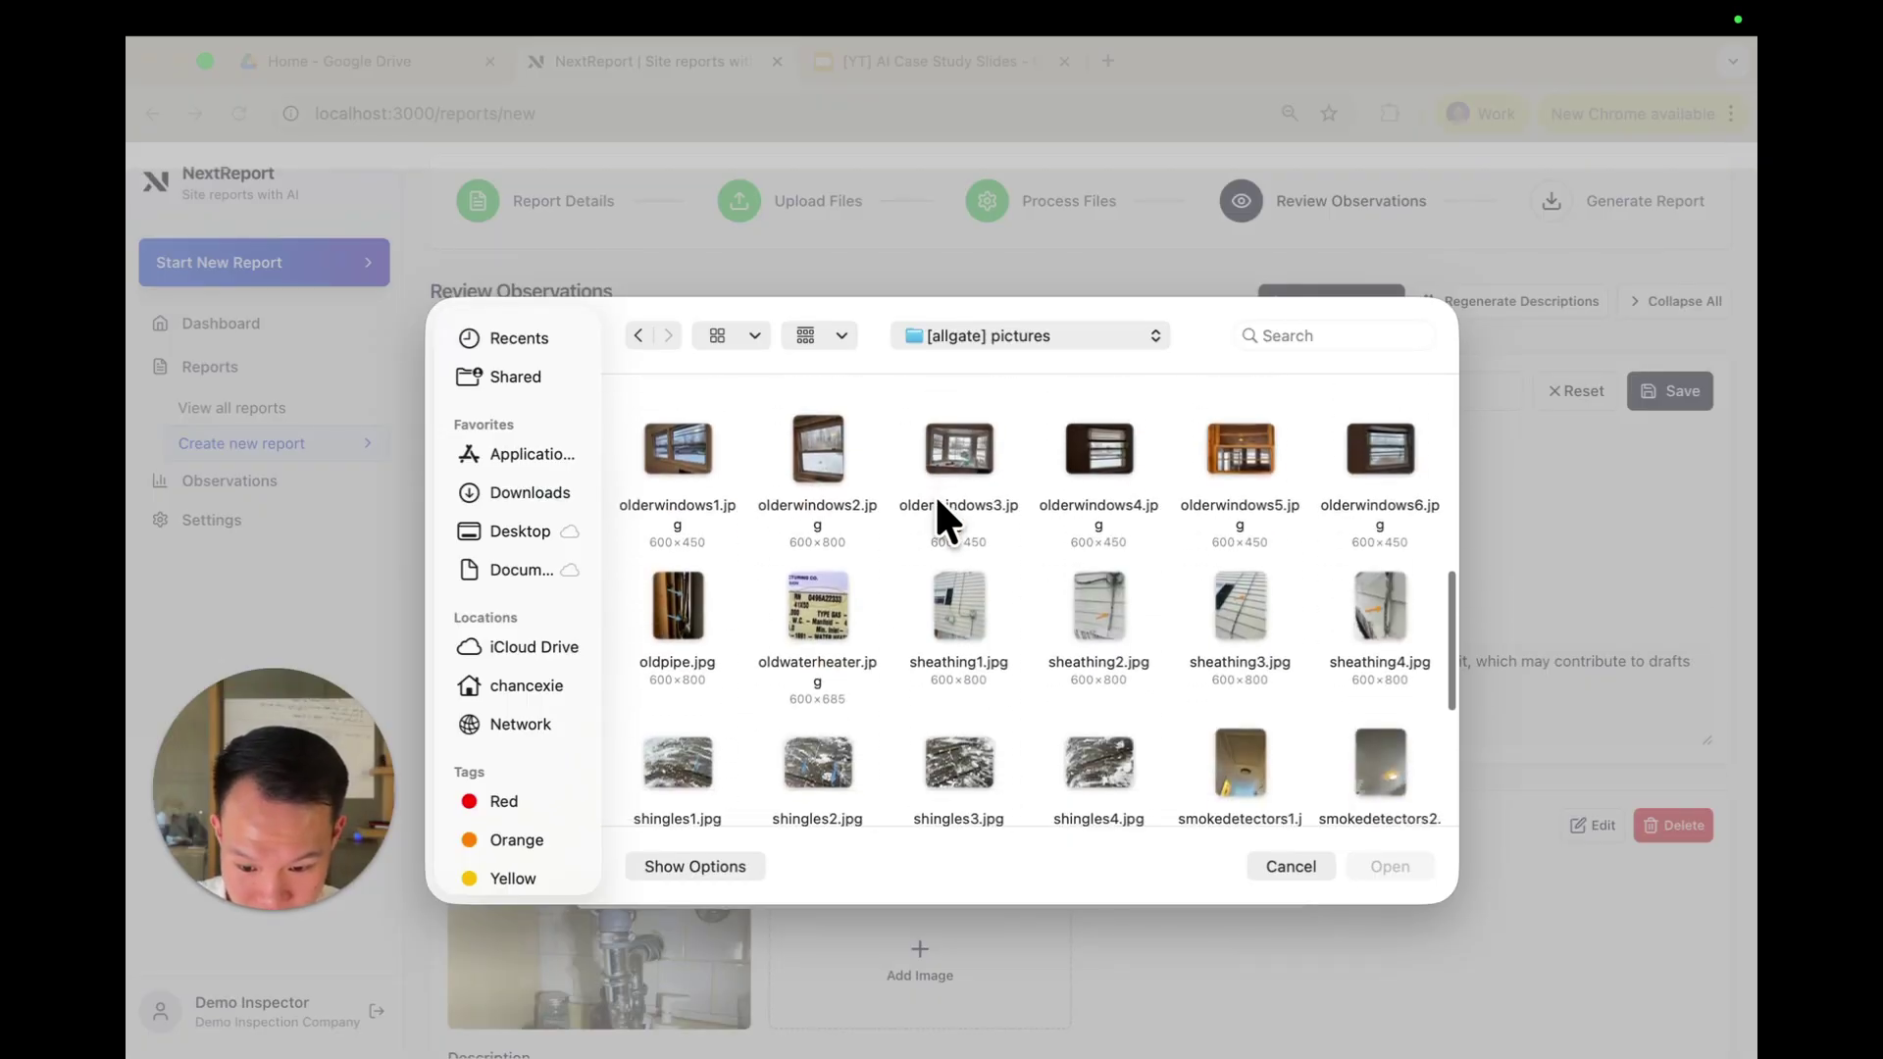
double_click(680, 444)
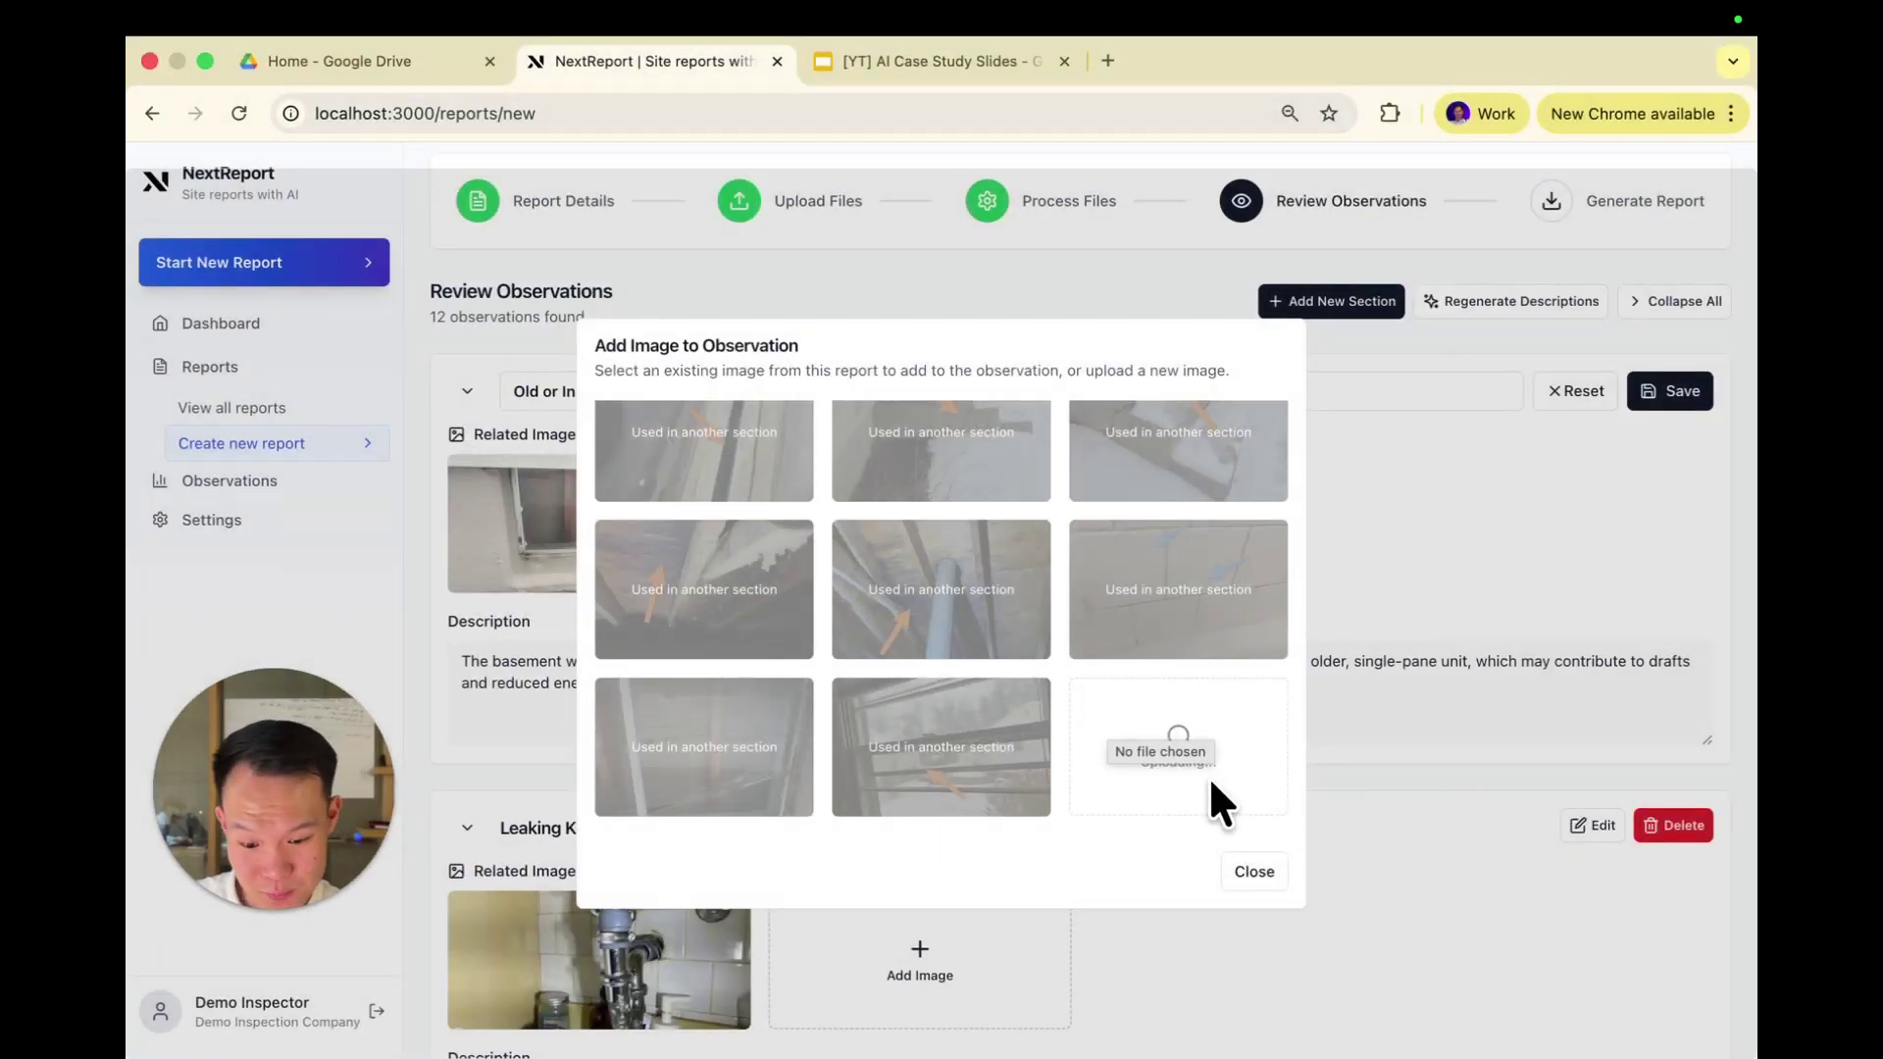
Step: Attach the uploaded photo to the window observation and save it
mouse_move(1192, 770)
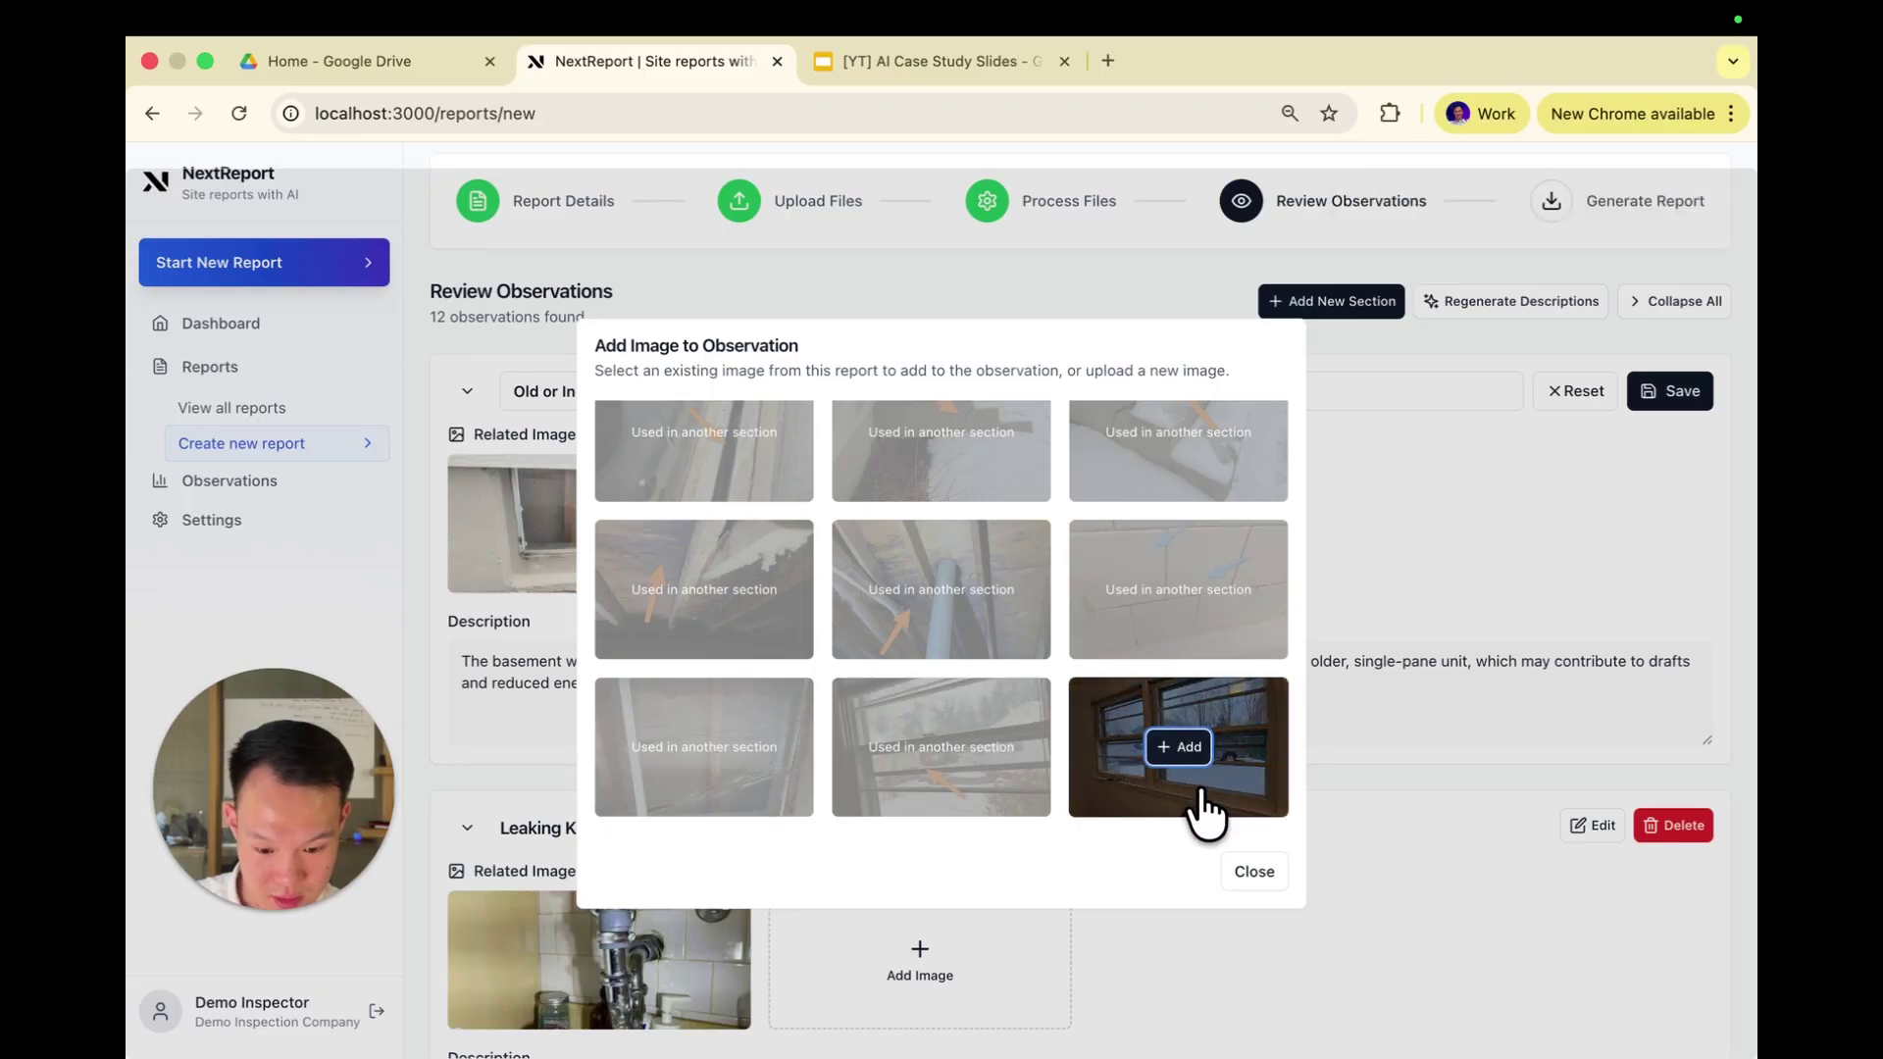
click(1181, 760)
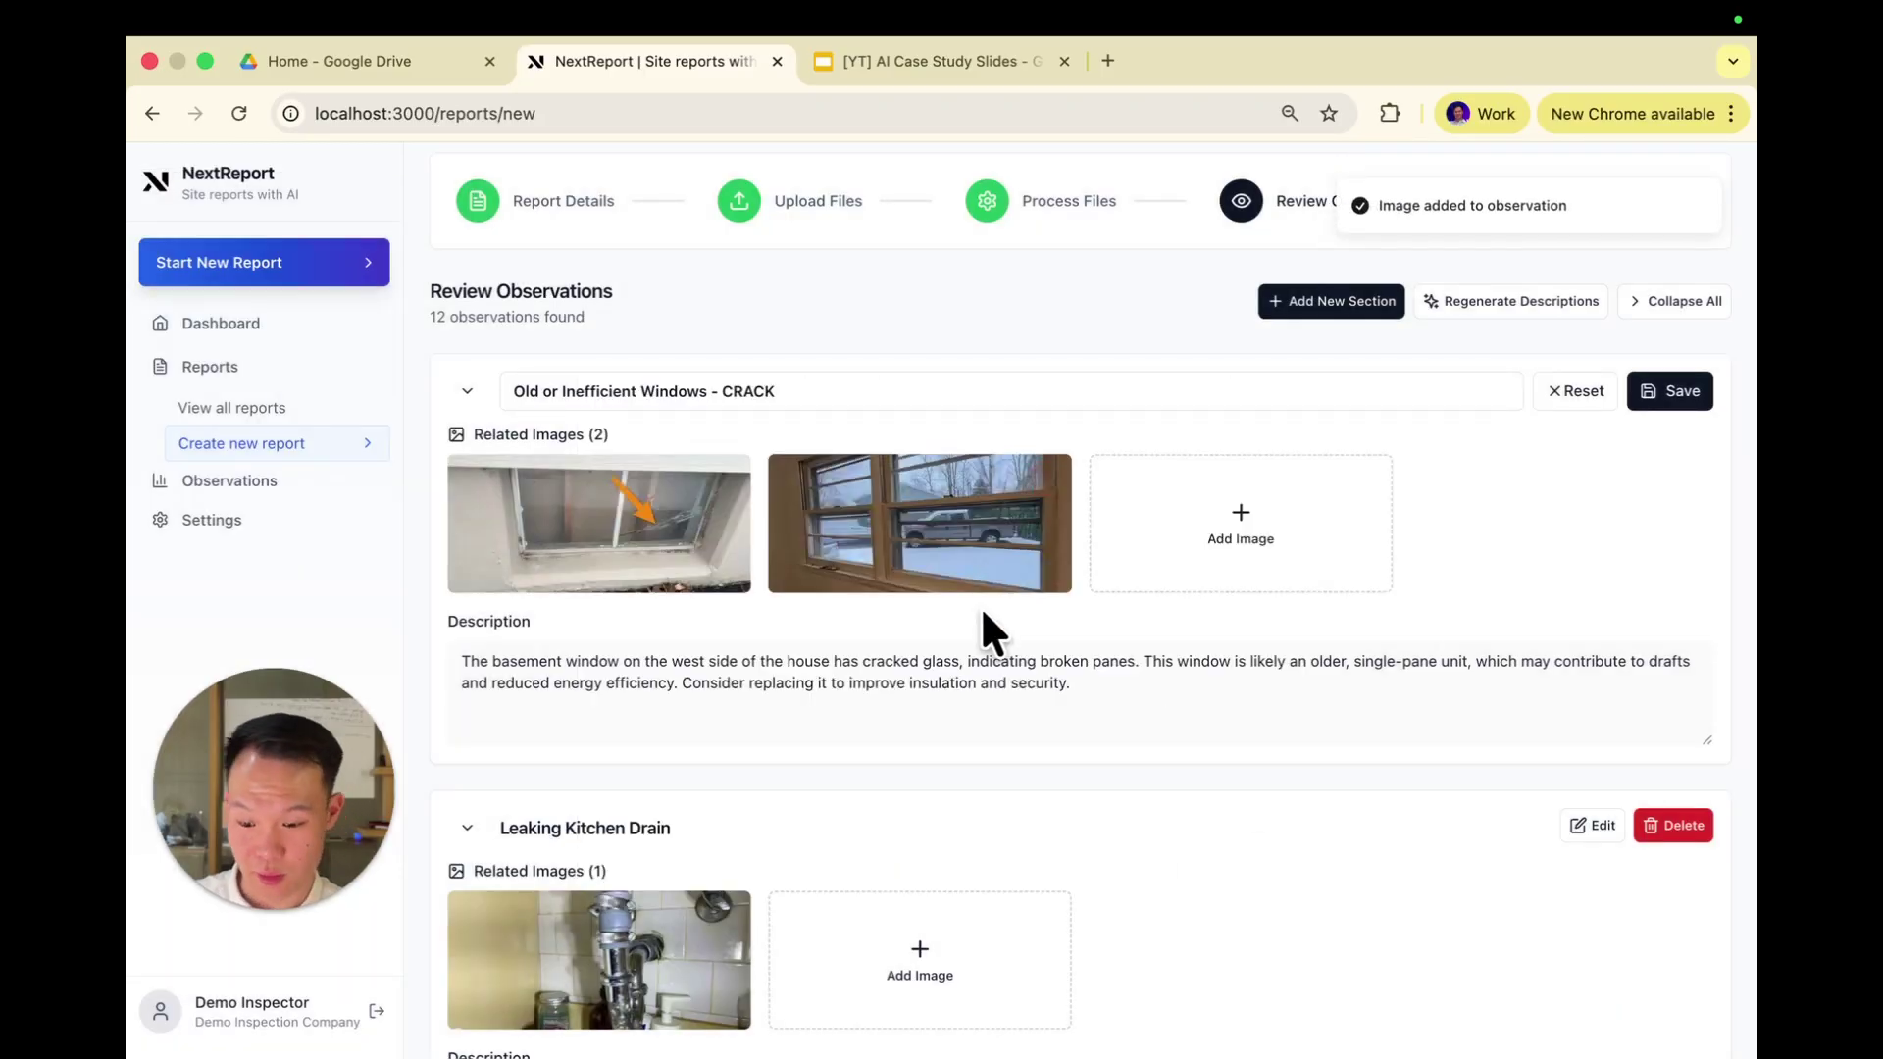
scroll(983, 613, down, 4)
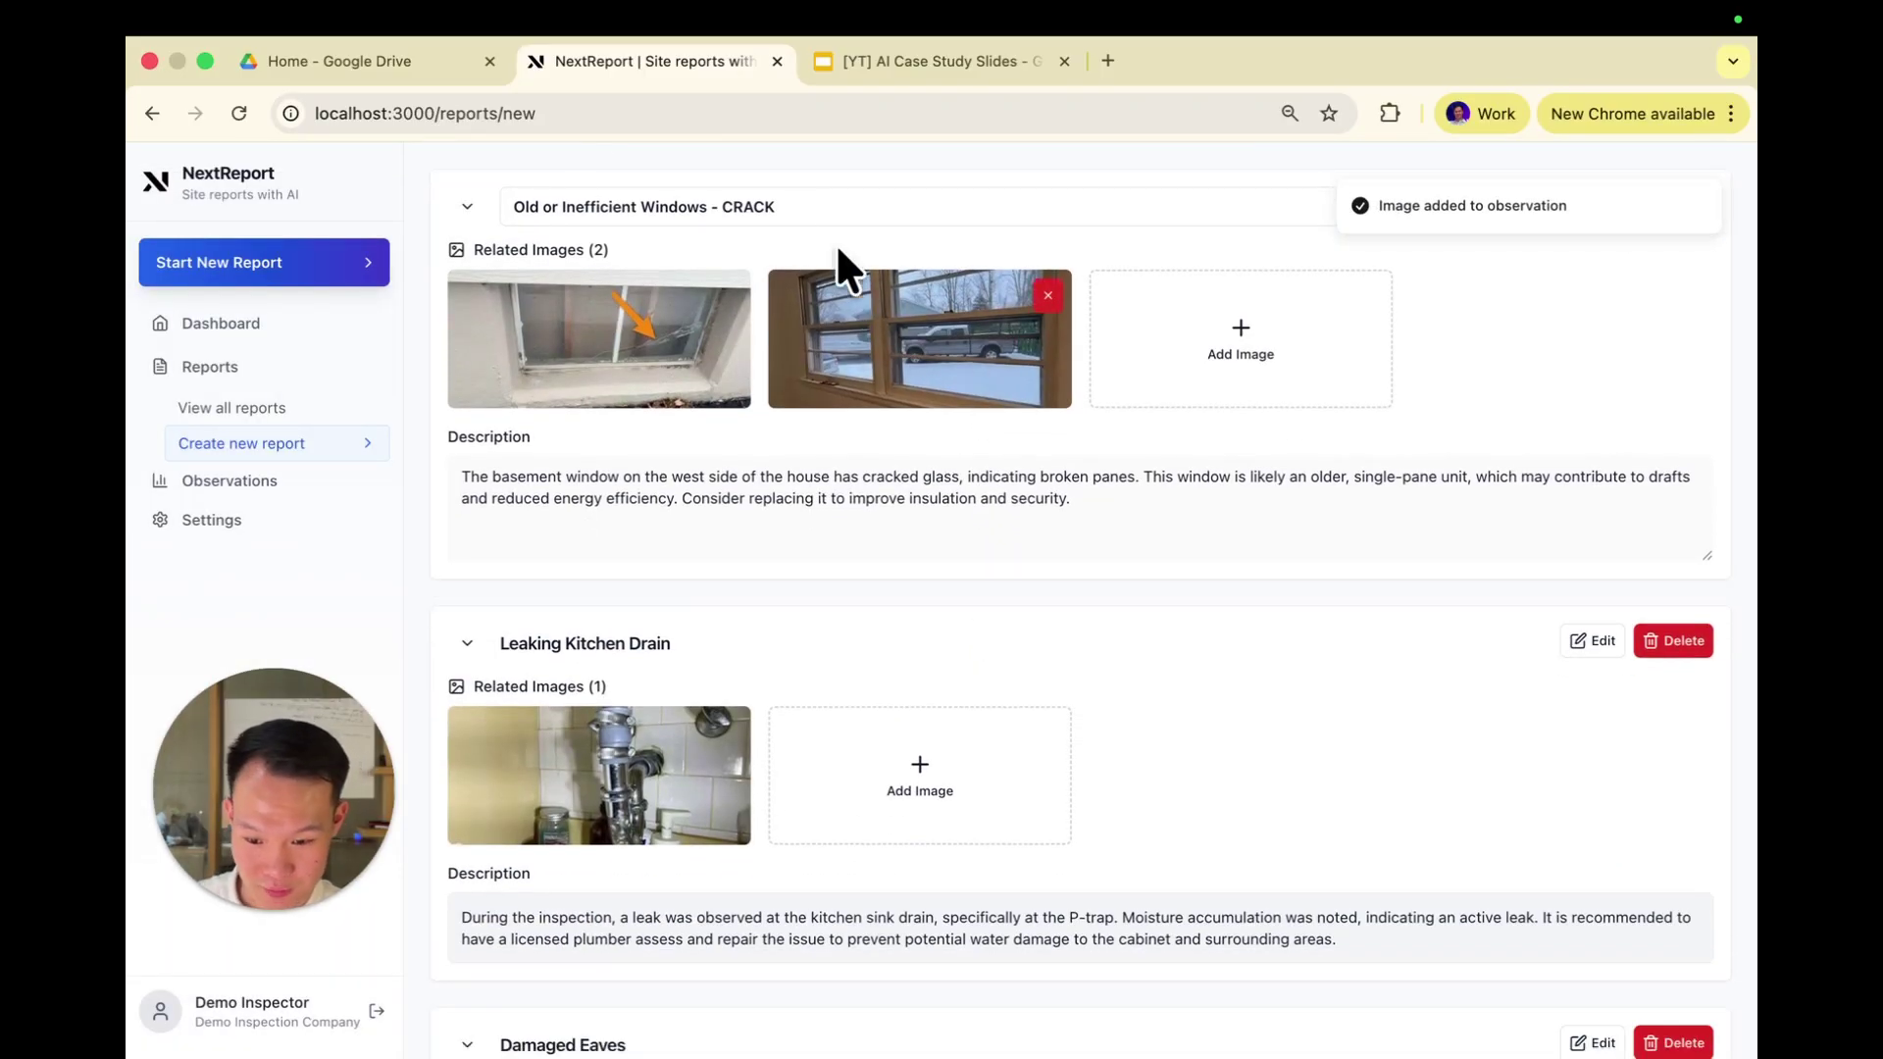
click(785, 201)
click(791, 207)
scroll(959, 546, up, 5)
Step: Save the 'Old or Inefficient Windows - CRACK' title and review every observation down to Generate Report
click(1667, 496)
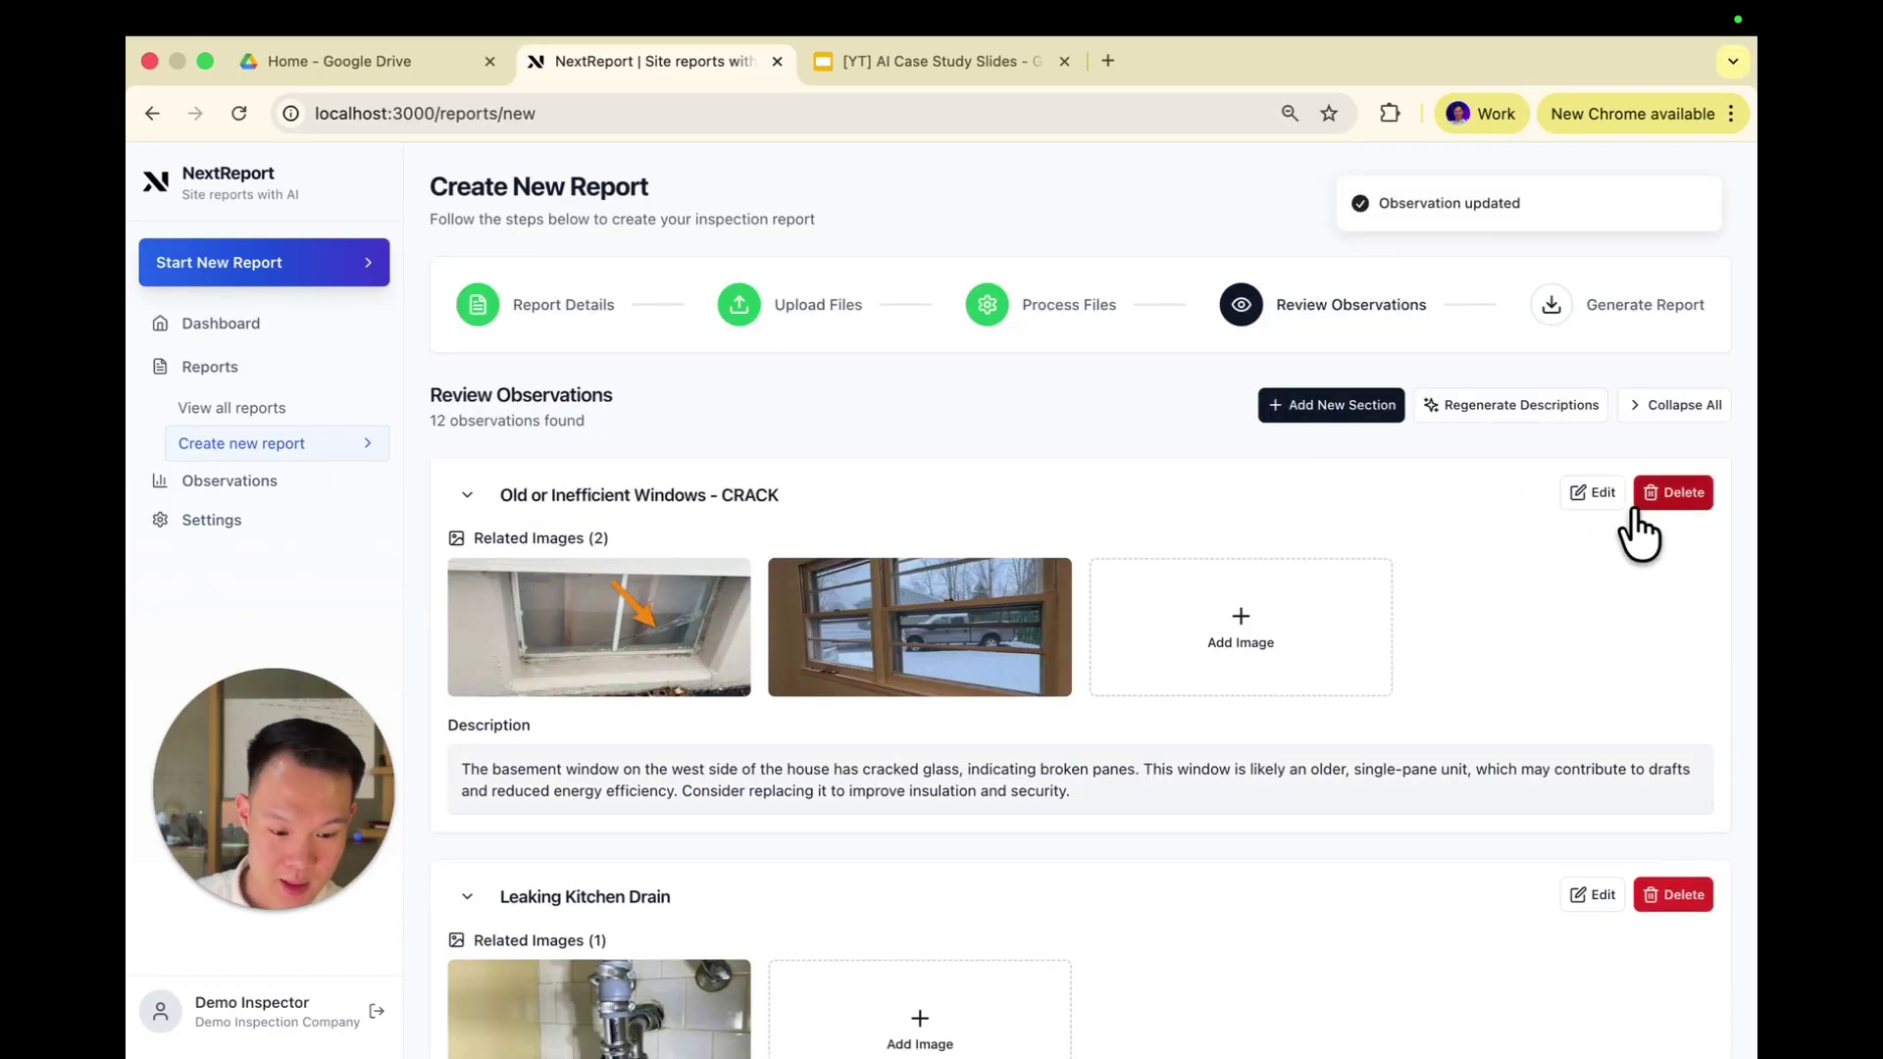
scroll(1484, 603, down, 6)
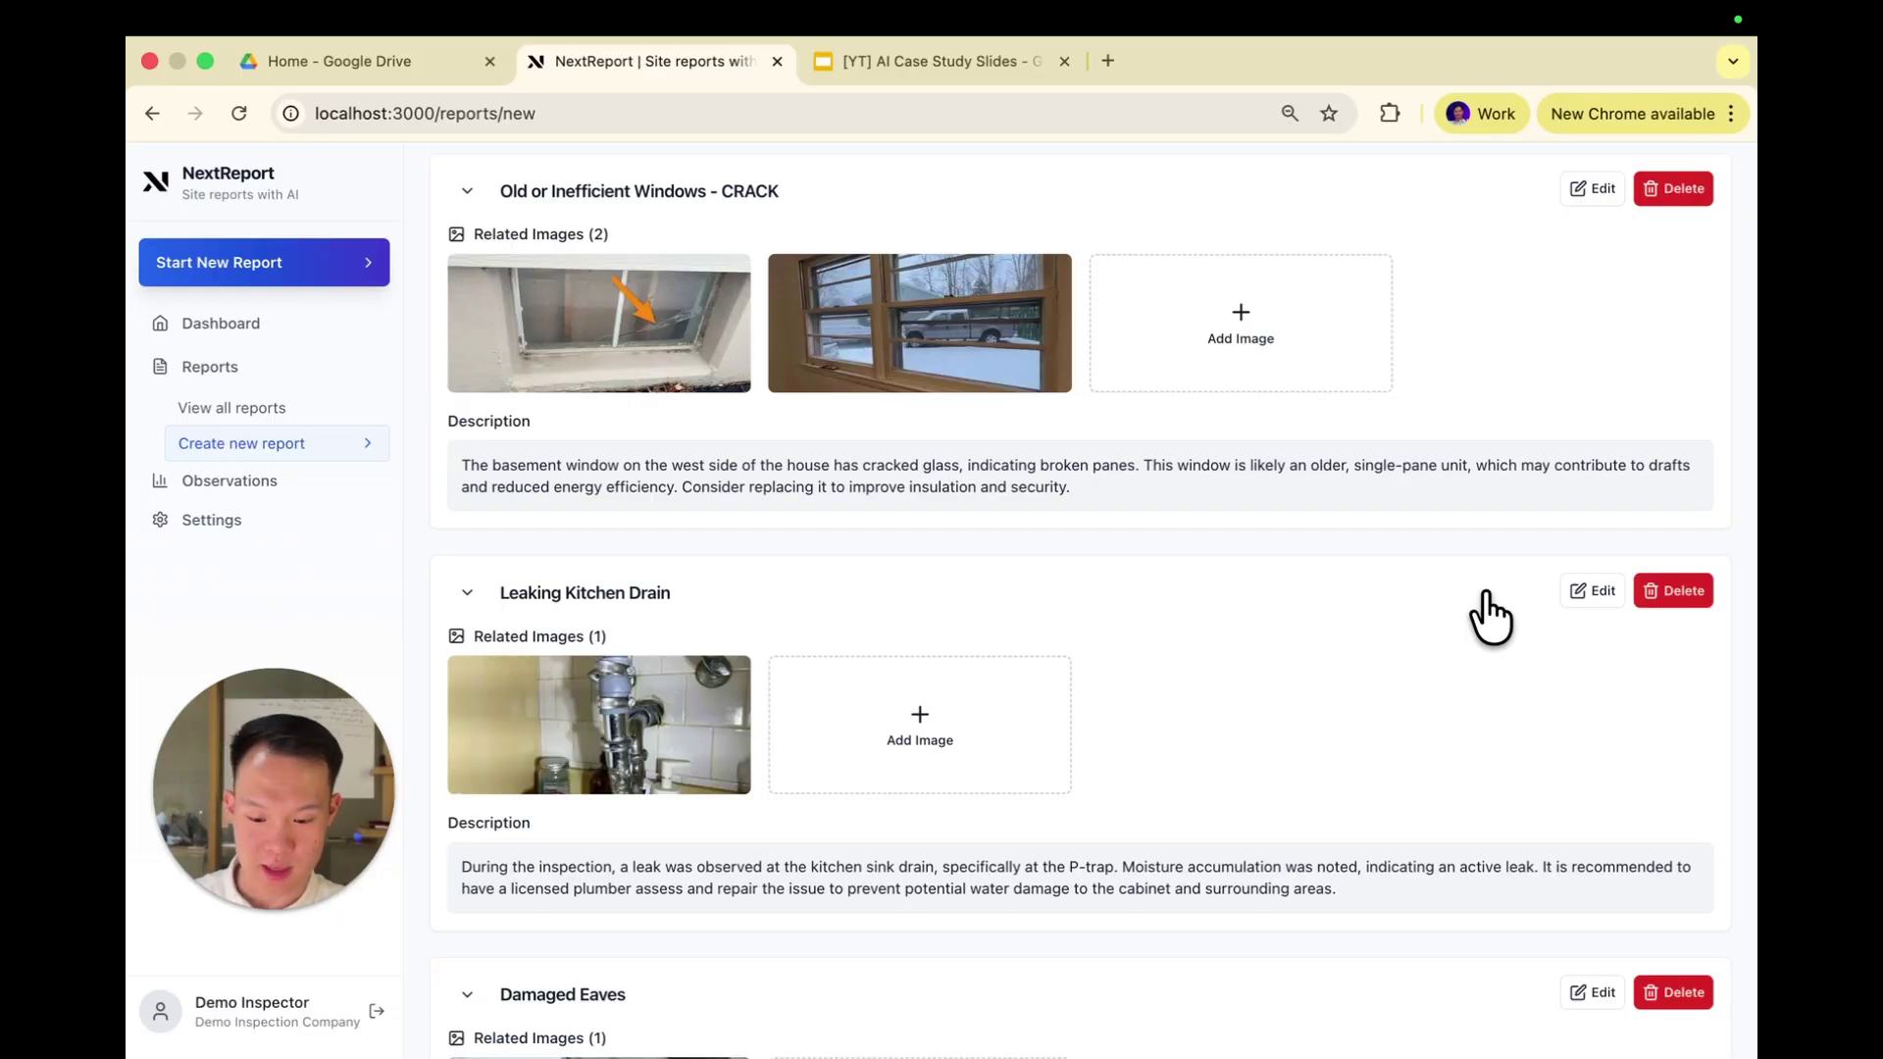
scroll(1422, 622, down, 5)
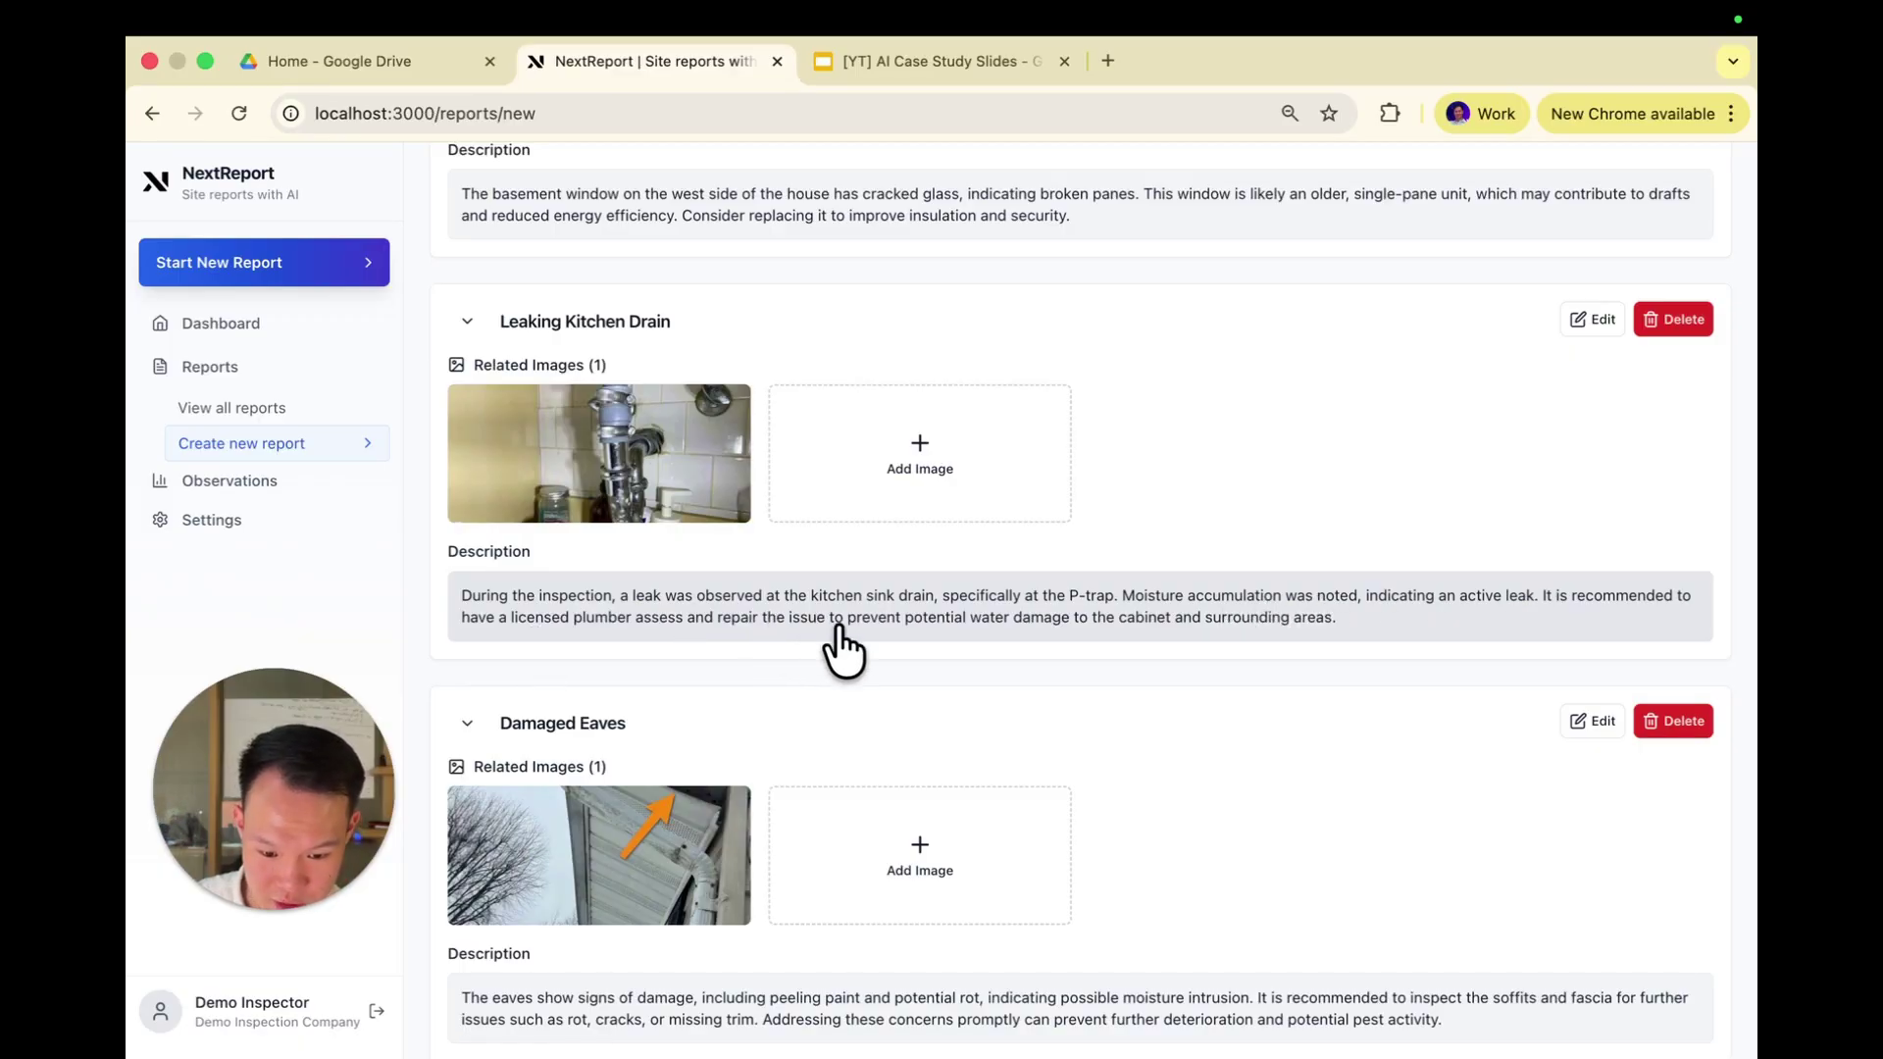
scroll(841, 650, down, 2)
scroll(841, 649, down, 2)
mouse_move(589, 515)
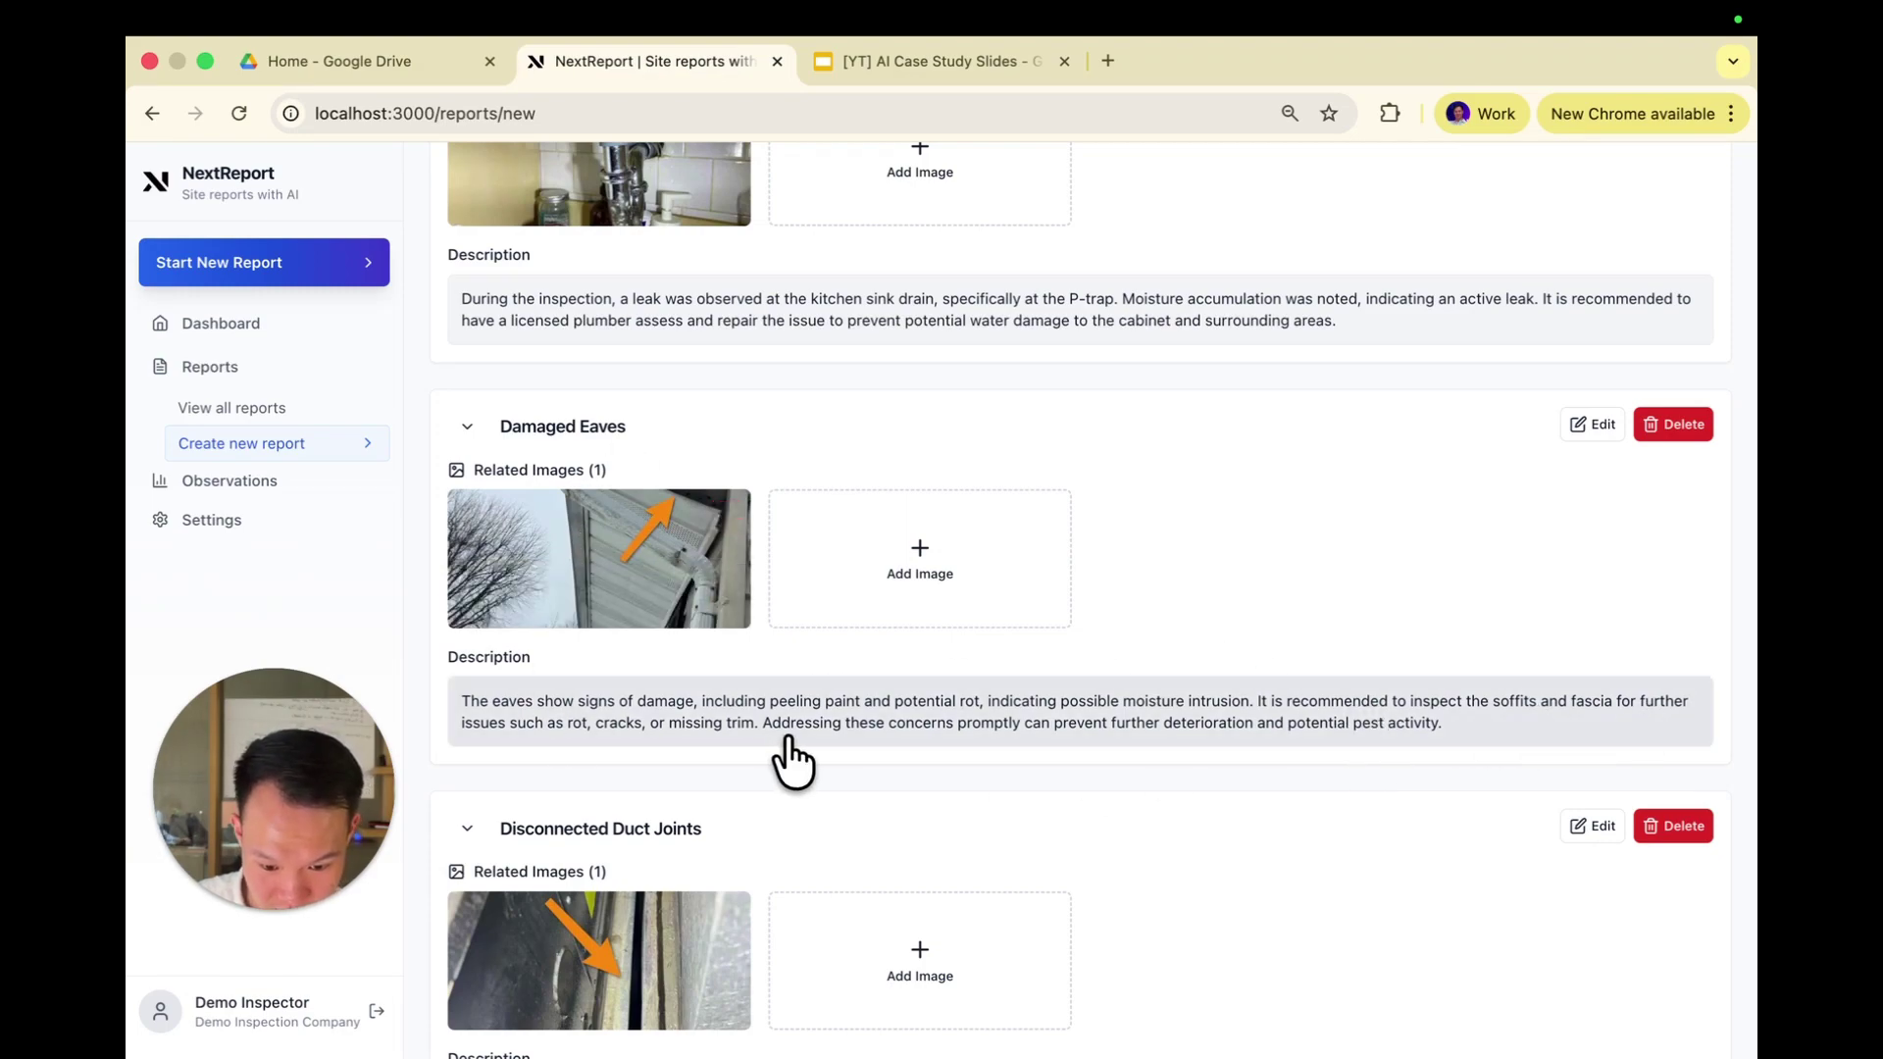
scroll(1336, 760, down, 4)
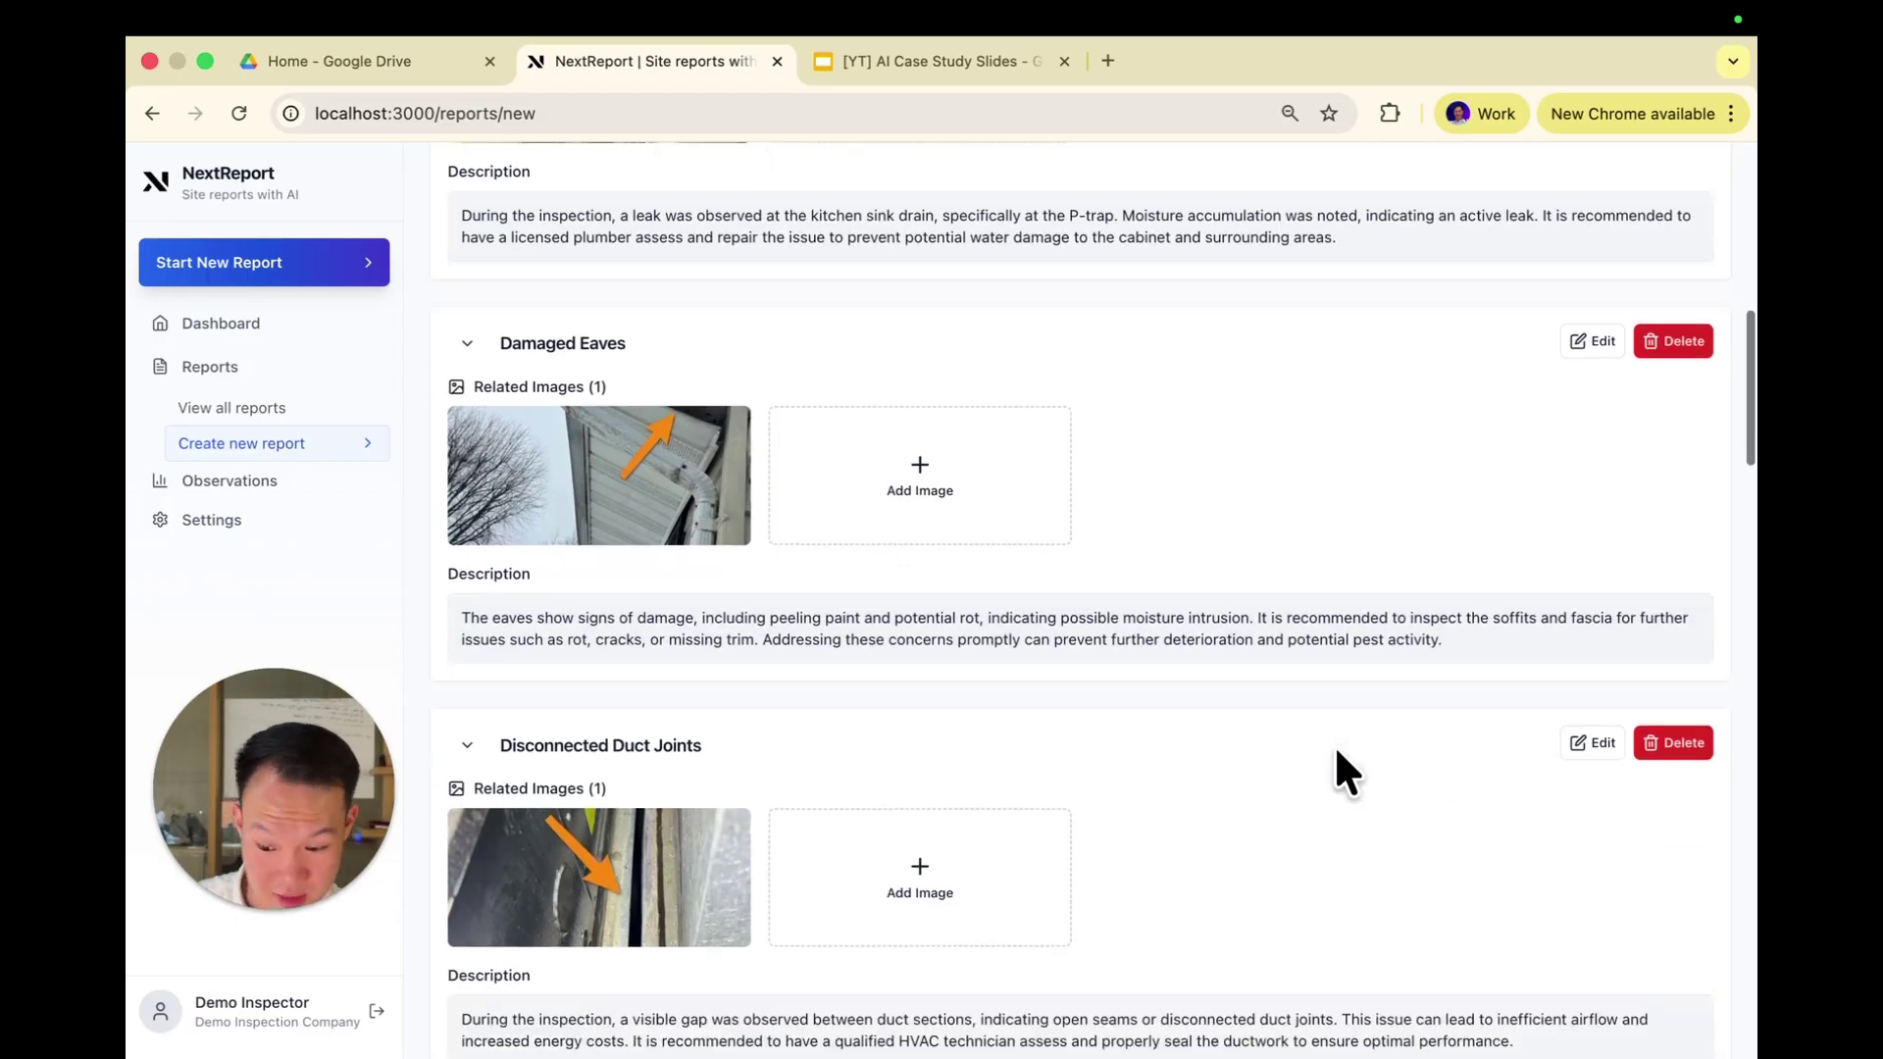
scroll(636, 698, down, 1)
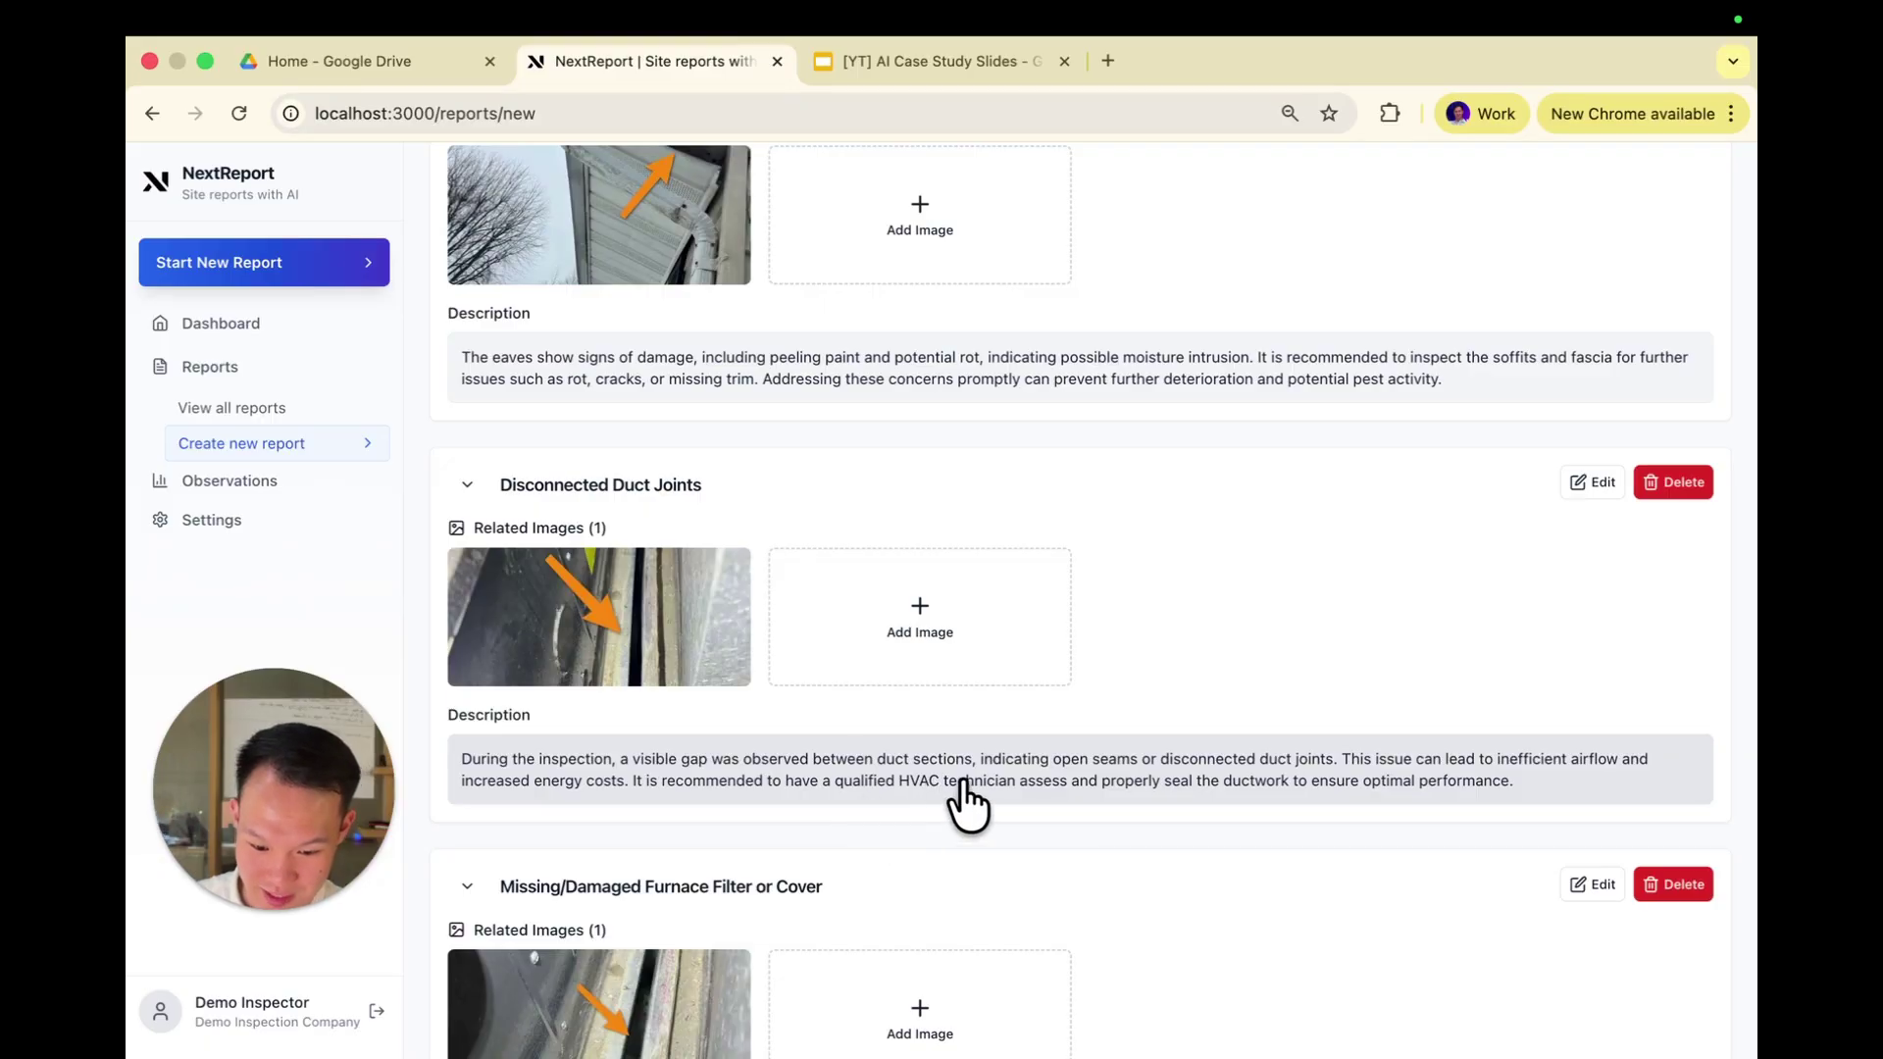
scroll(782, 686, down, 5)
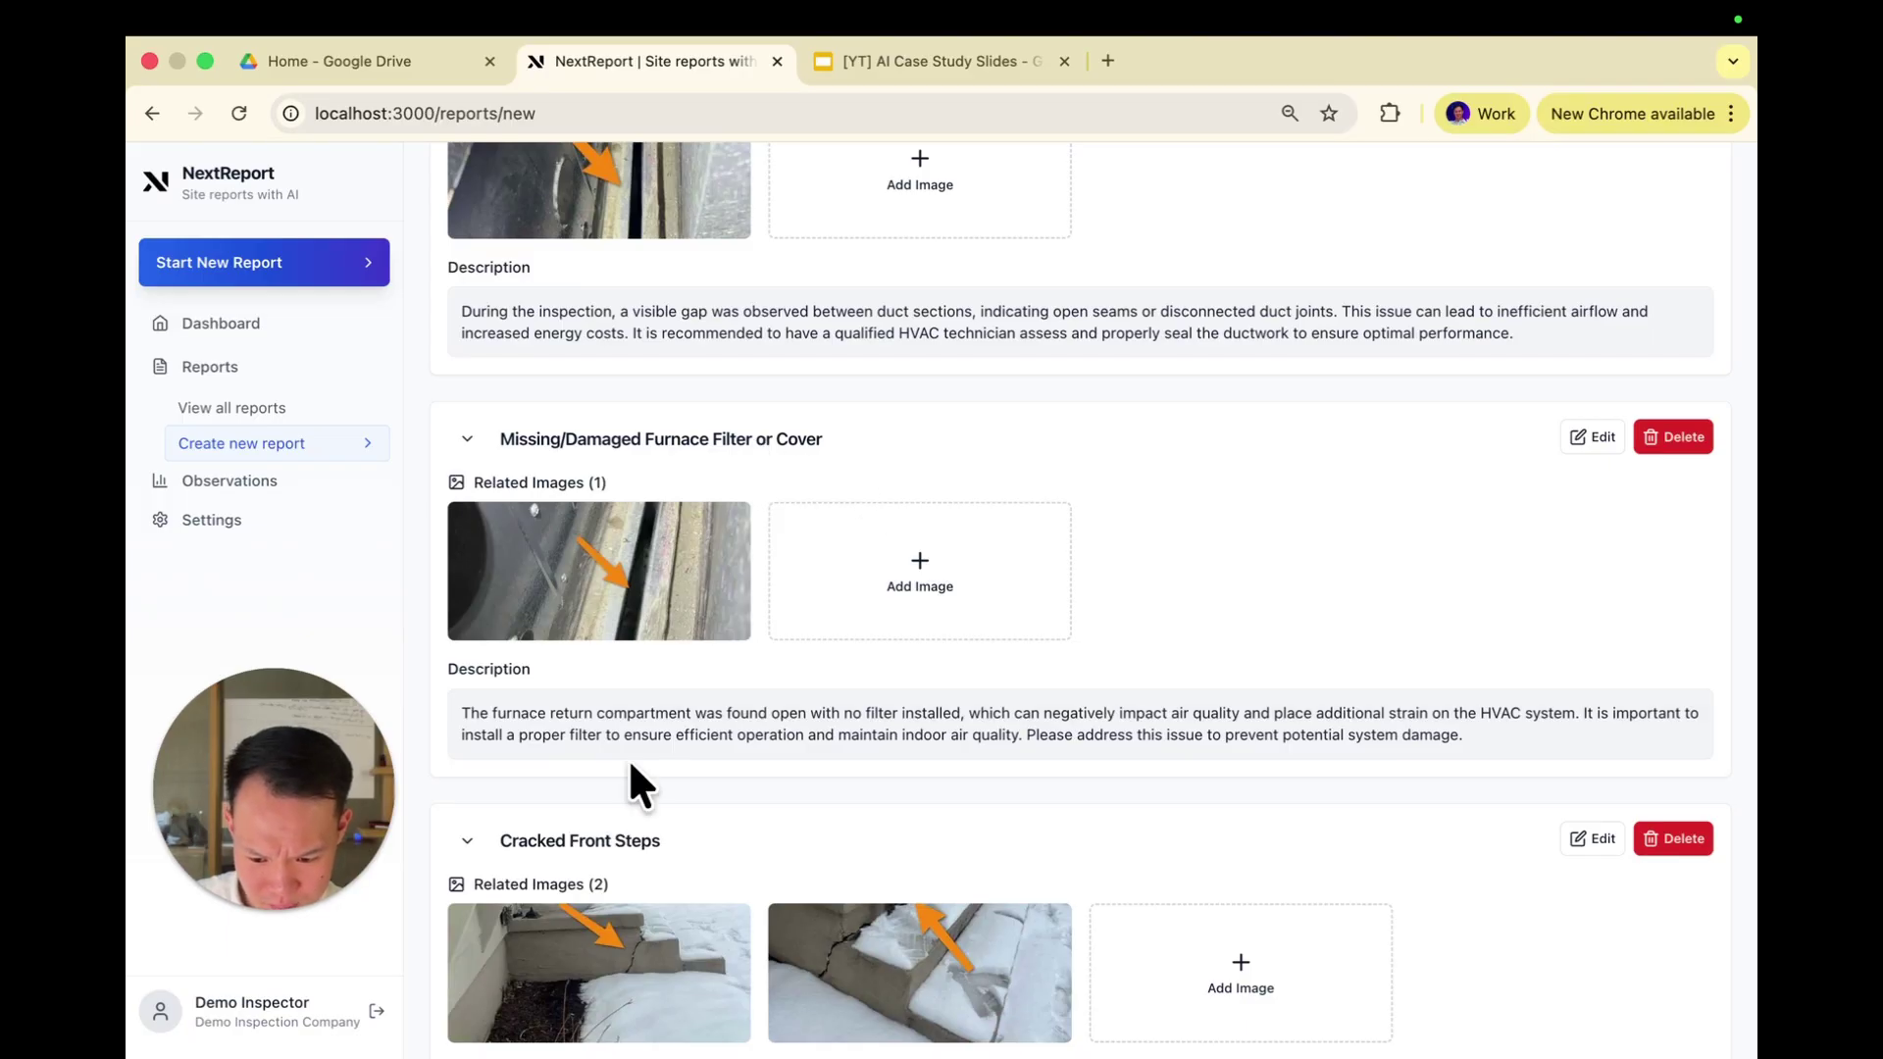
scroll(854, 763, down, 5)
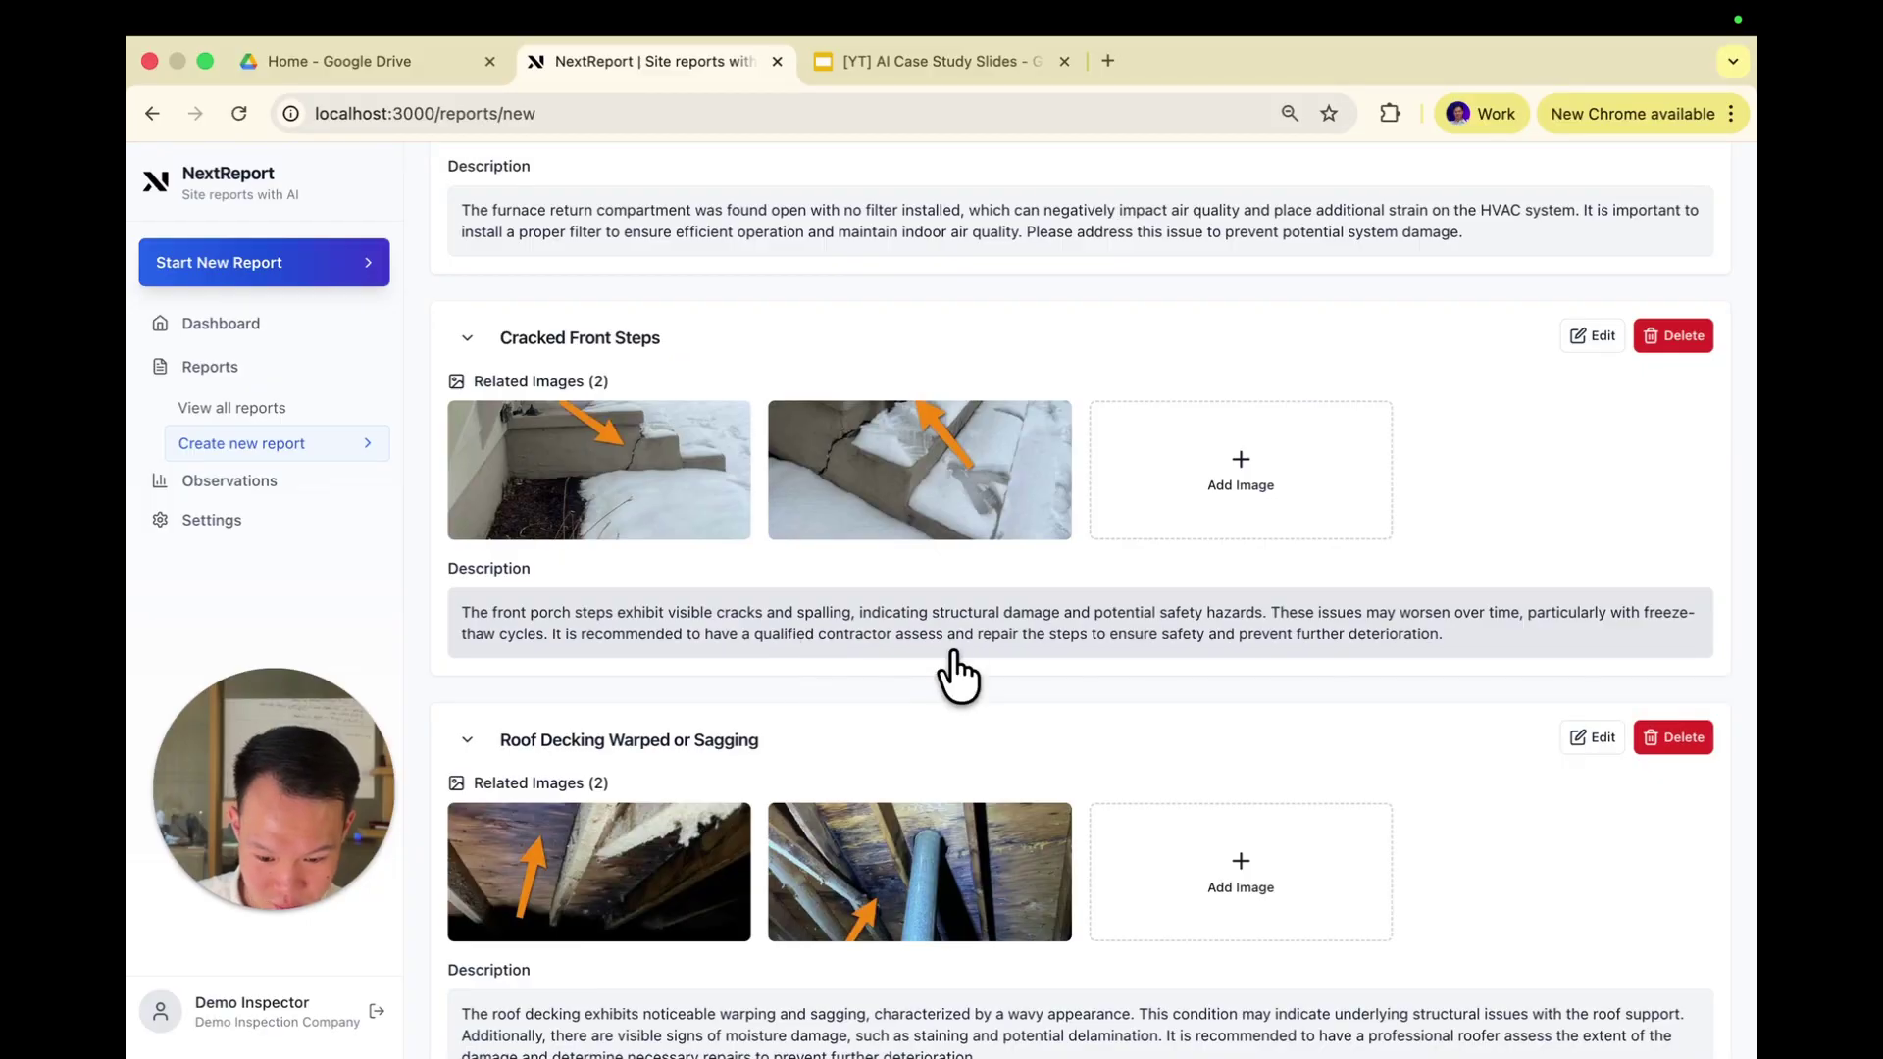
scroll(900, 677, down, 8)
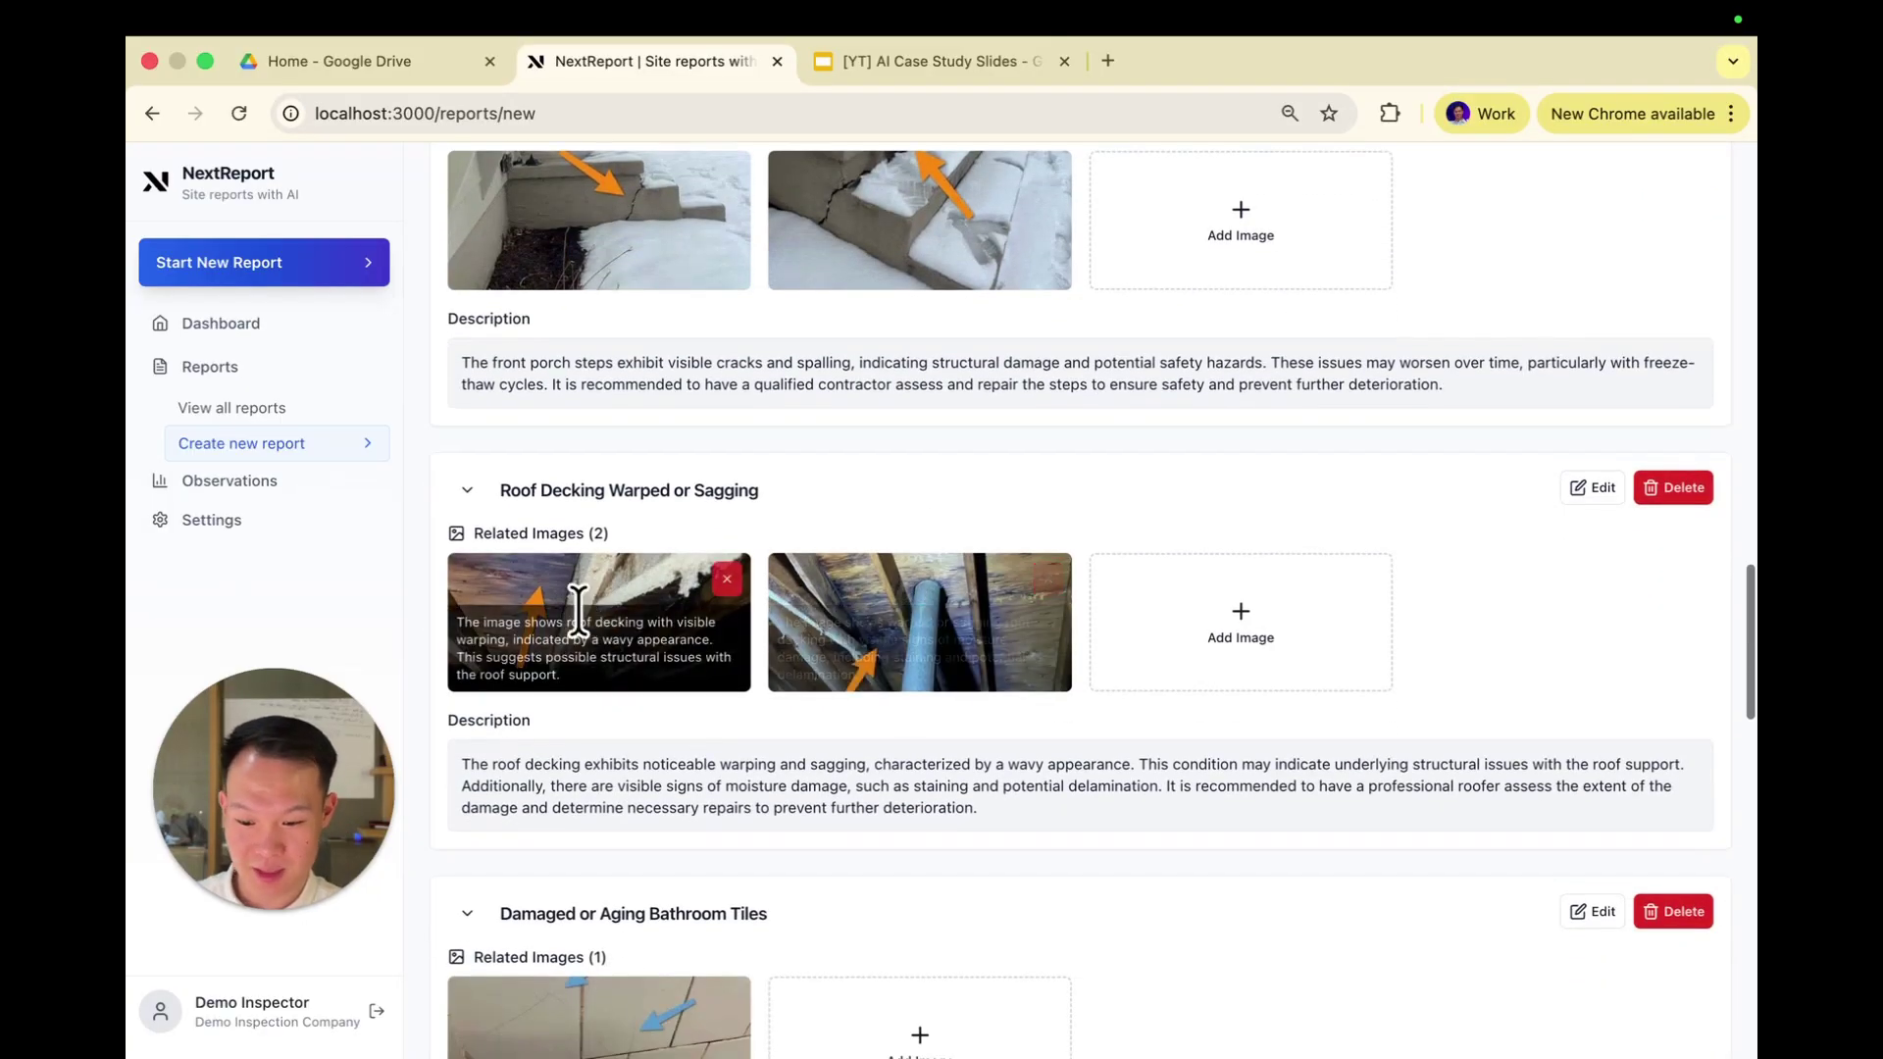
scroll(587, 588, down, 11)
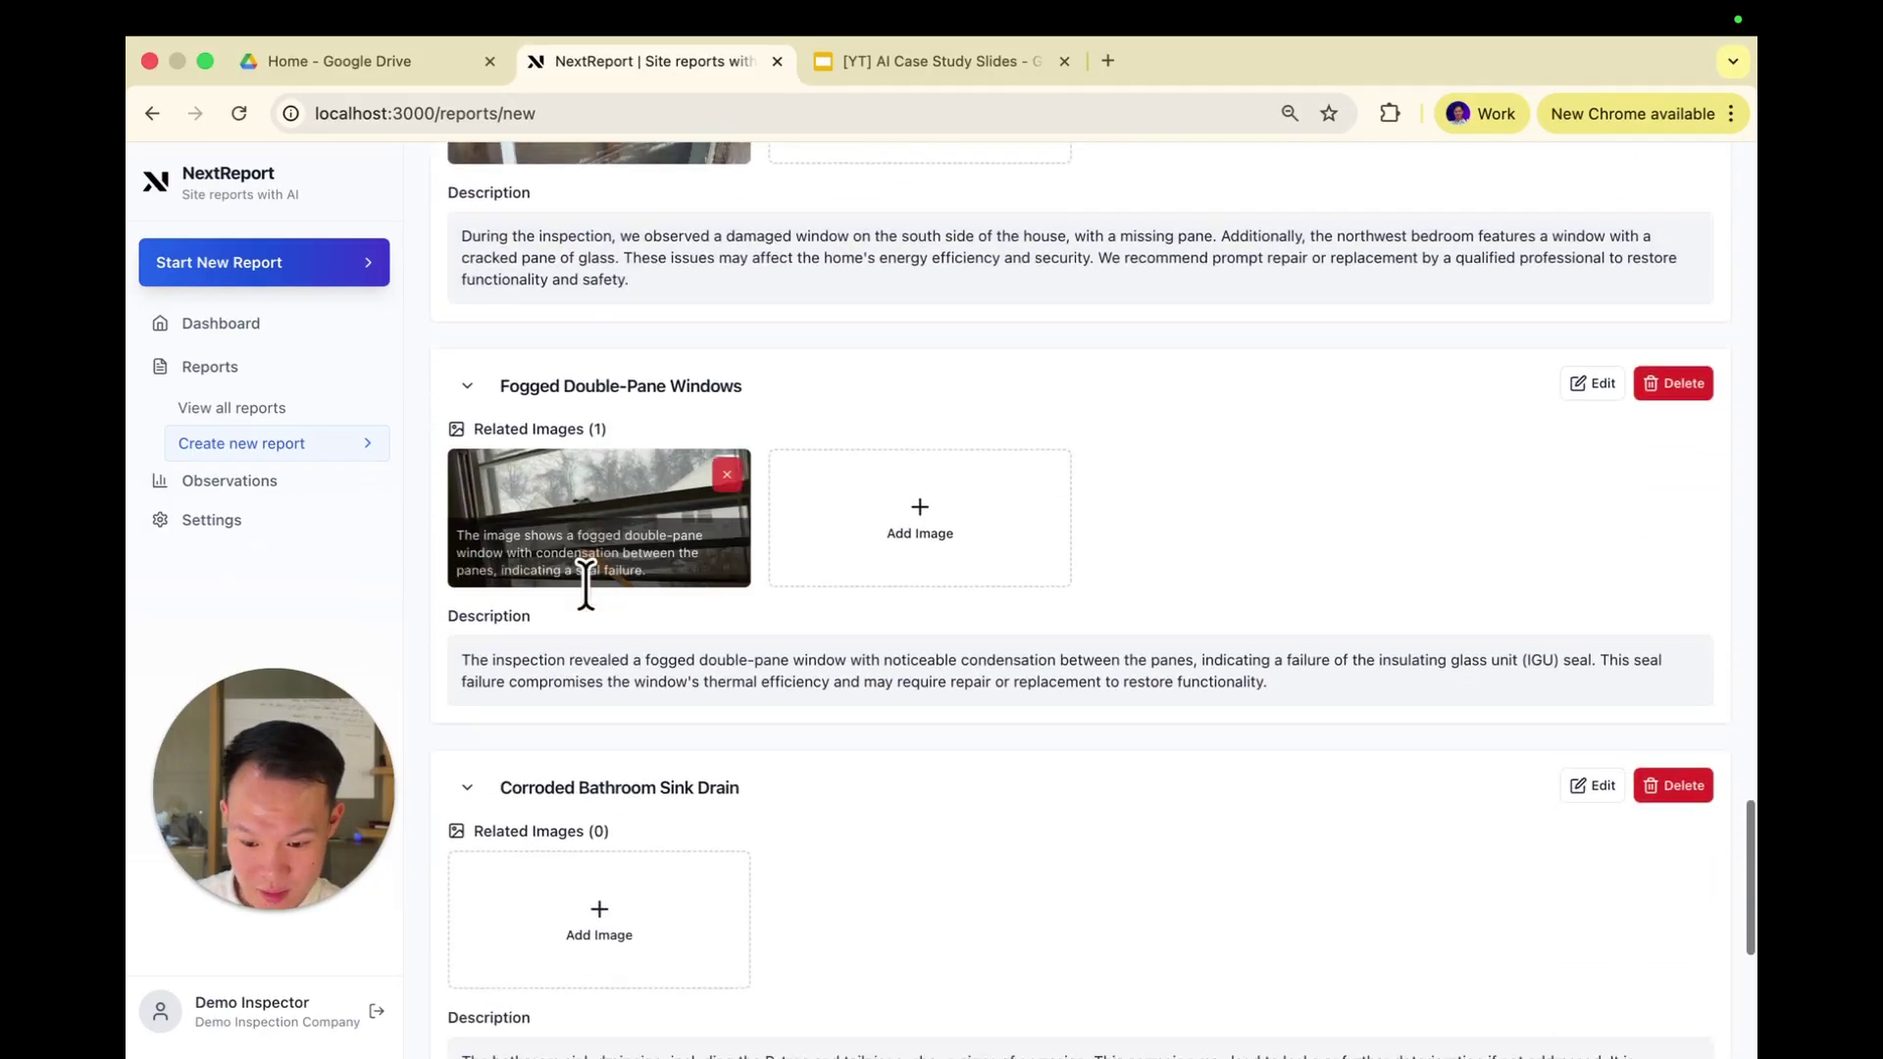
scroll(586, 585, down, 2)
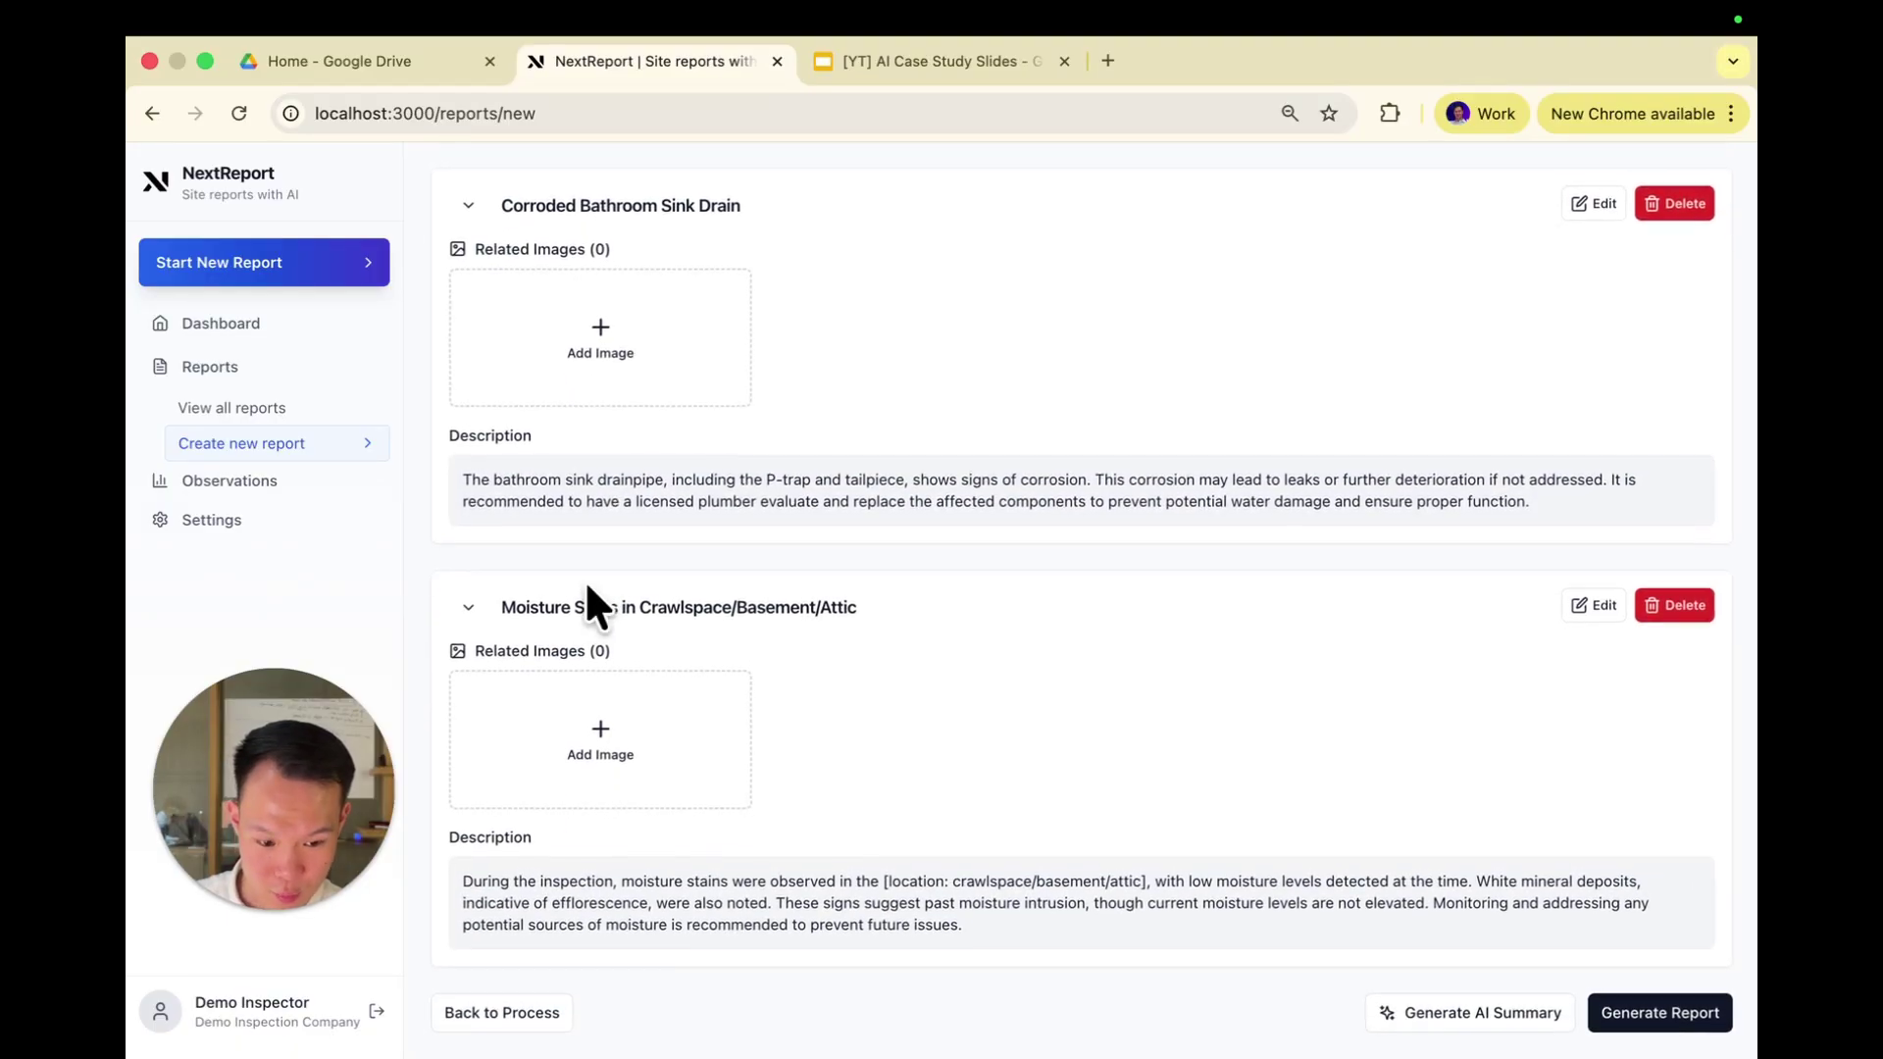
Step: Delete the imageless Corroded Bathroom Sink Drain and Moisture Signs observations, confirming each with OK
scroll(589, 589, up, 1)
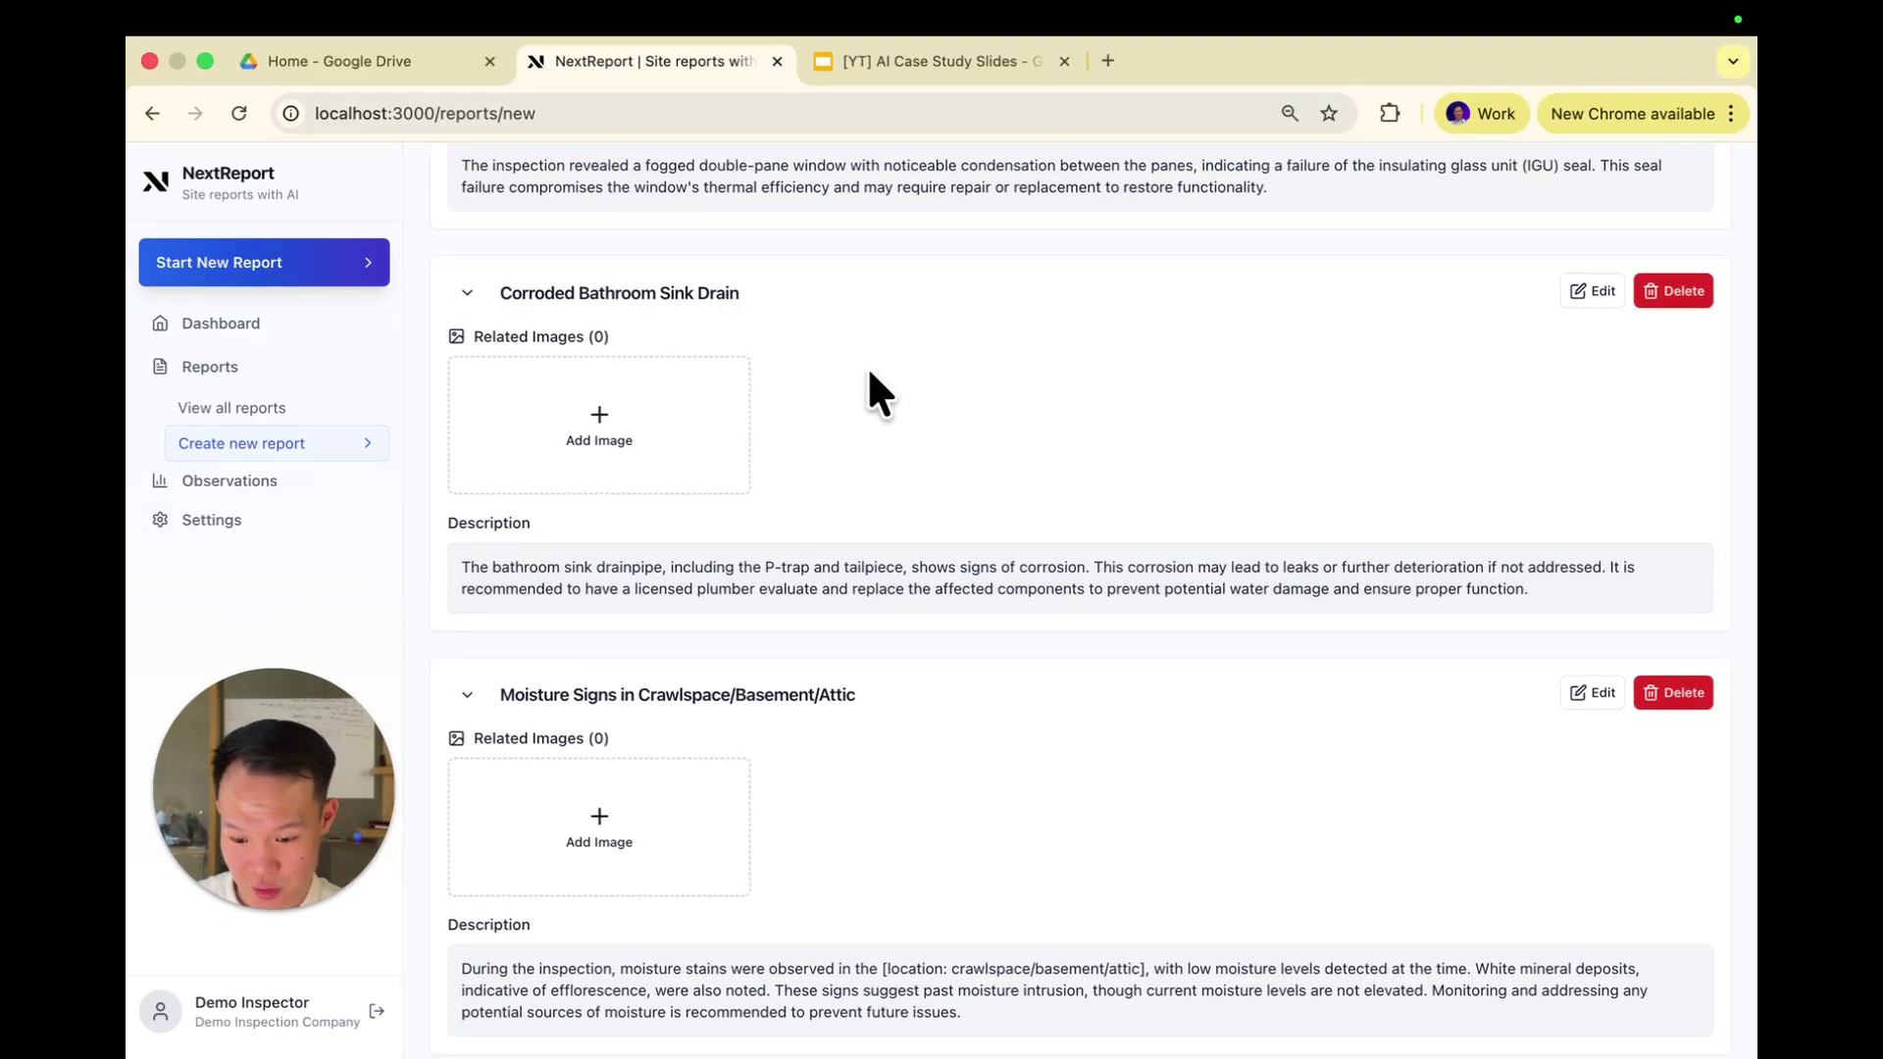
click(737, 459)
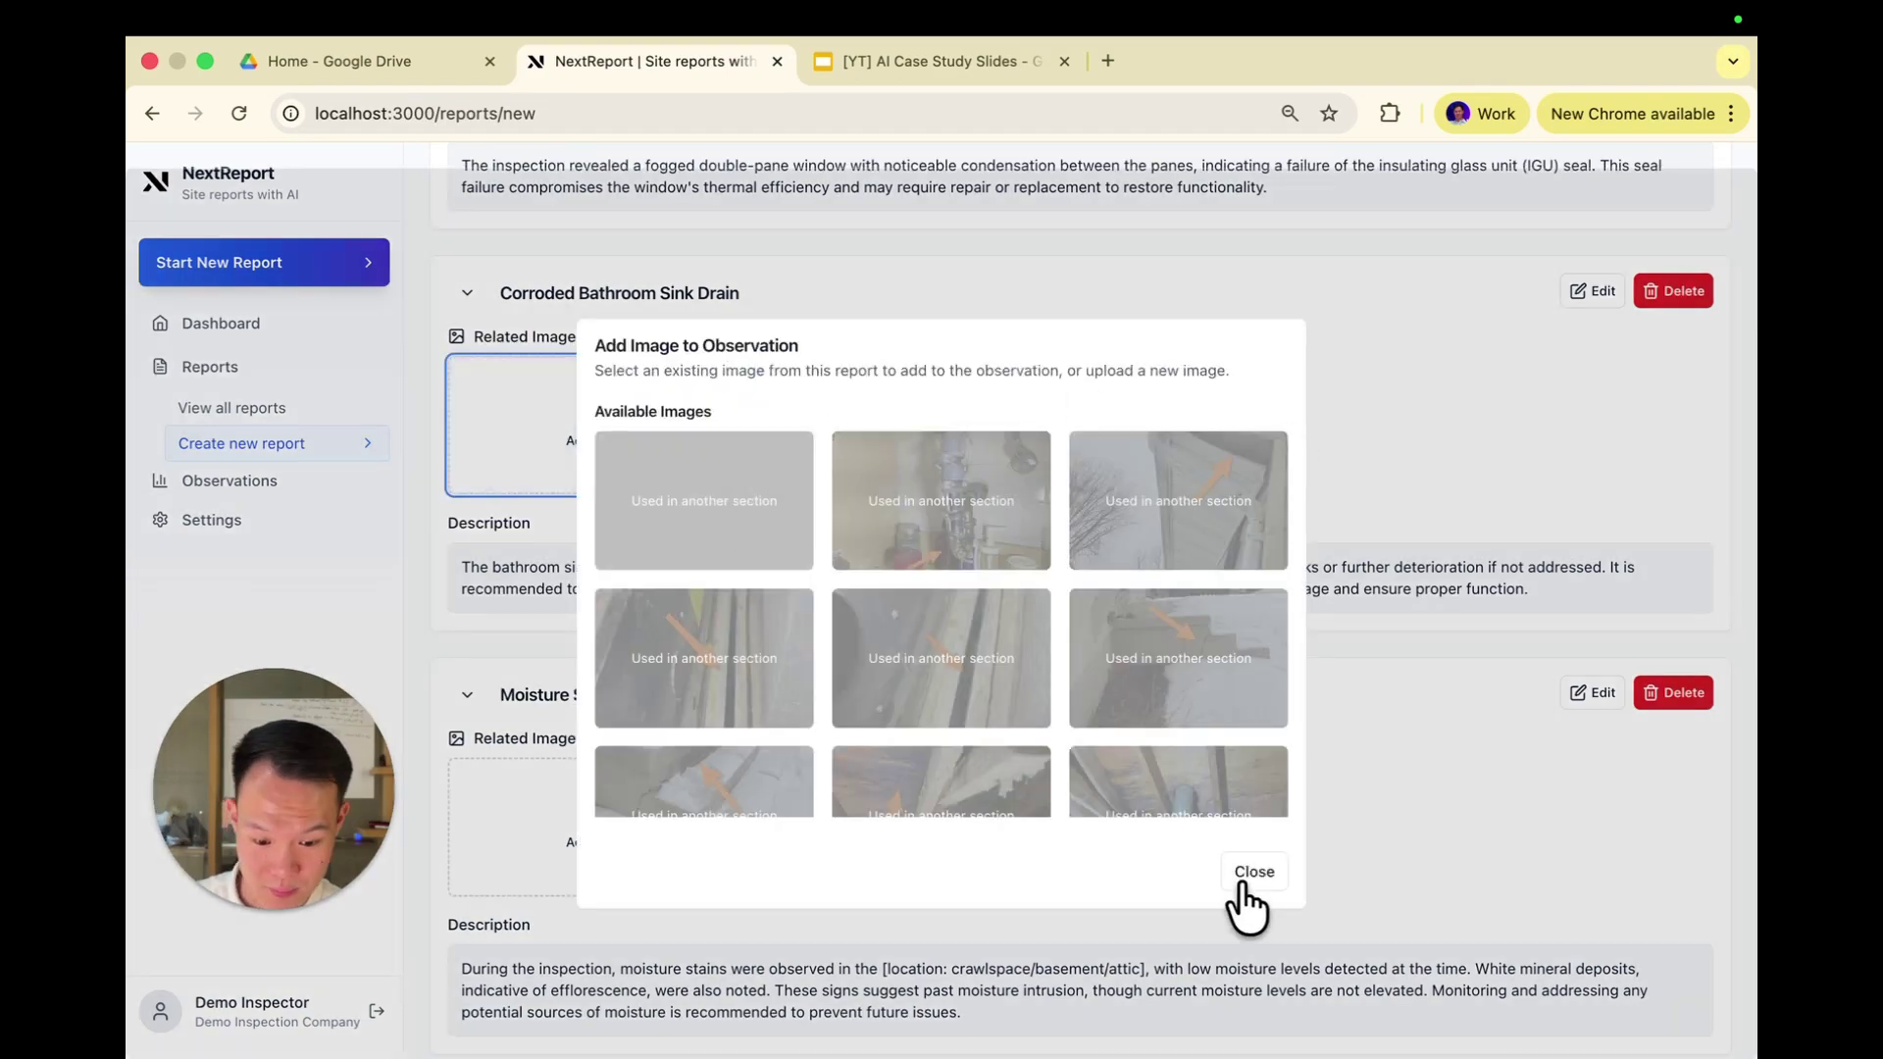
click(1242, 883)
click(1670, 291)
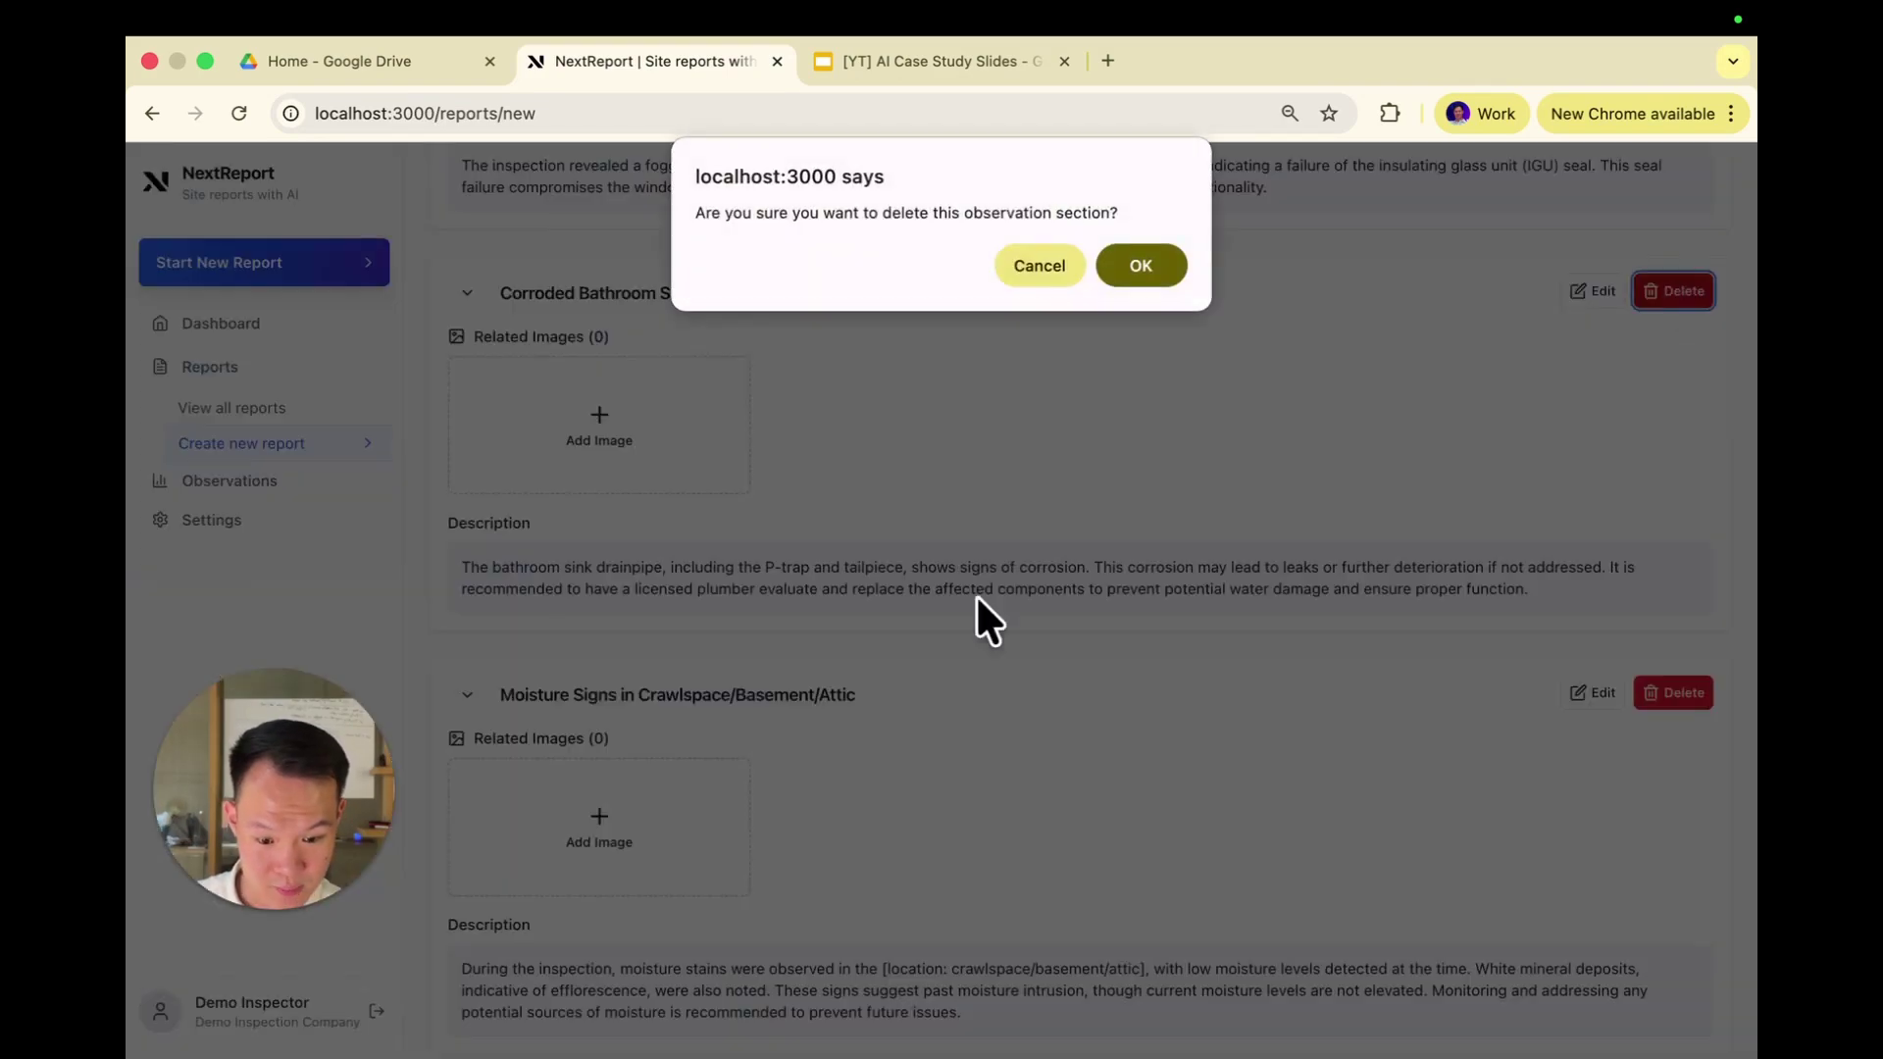
click(1167, 251)
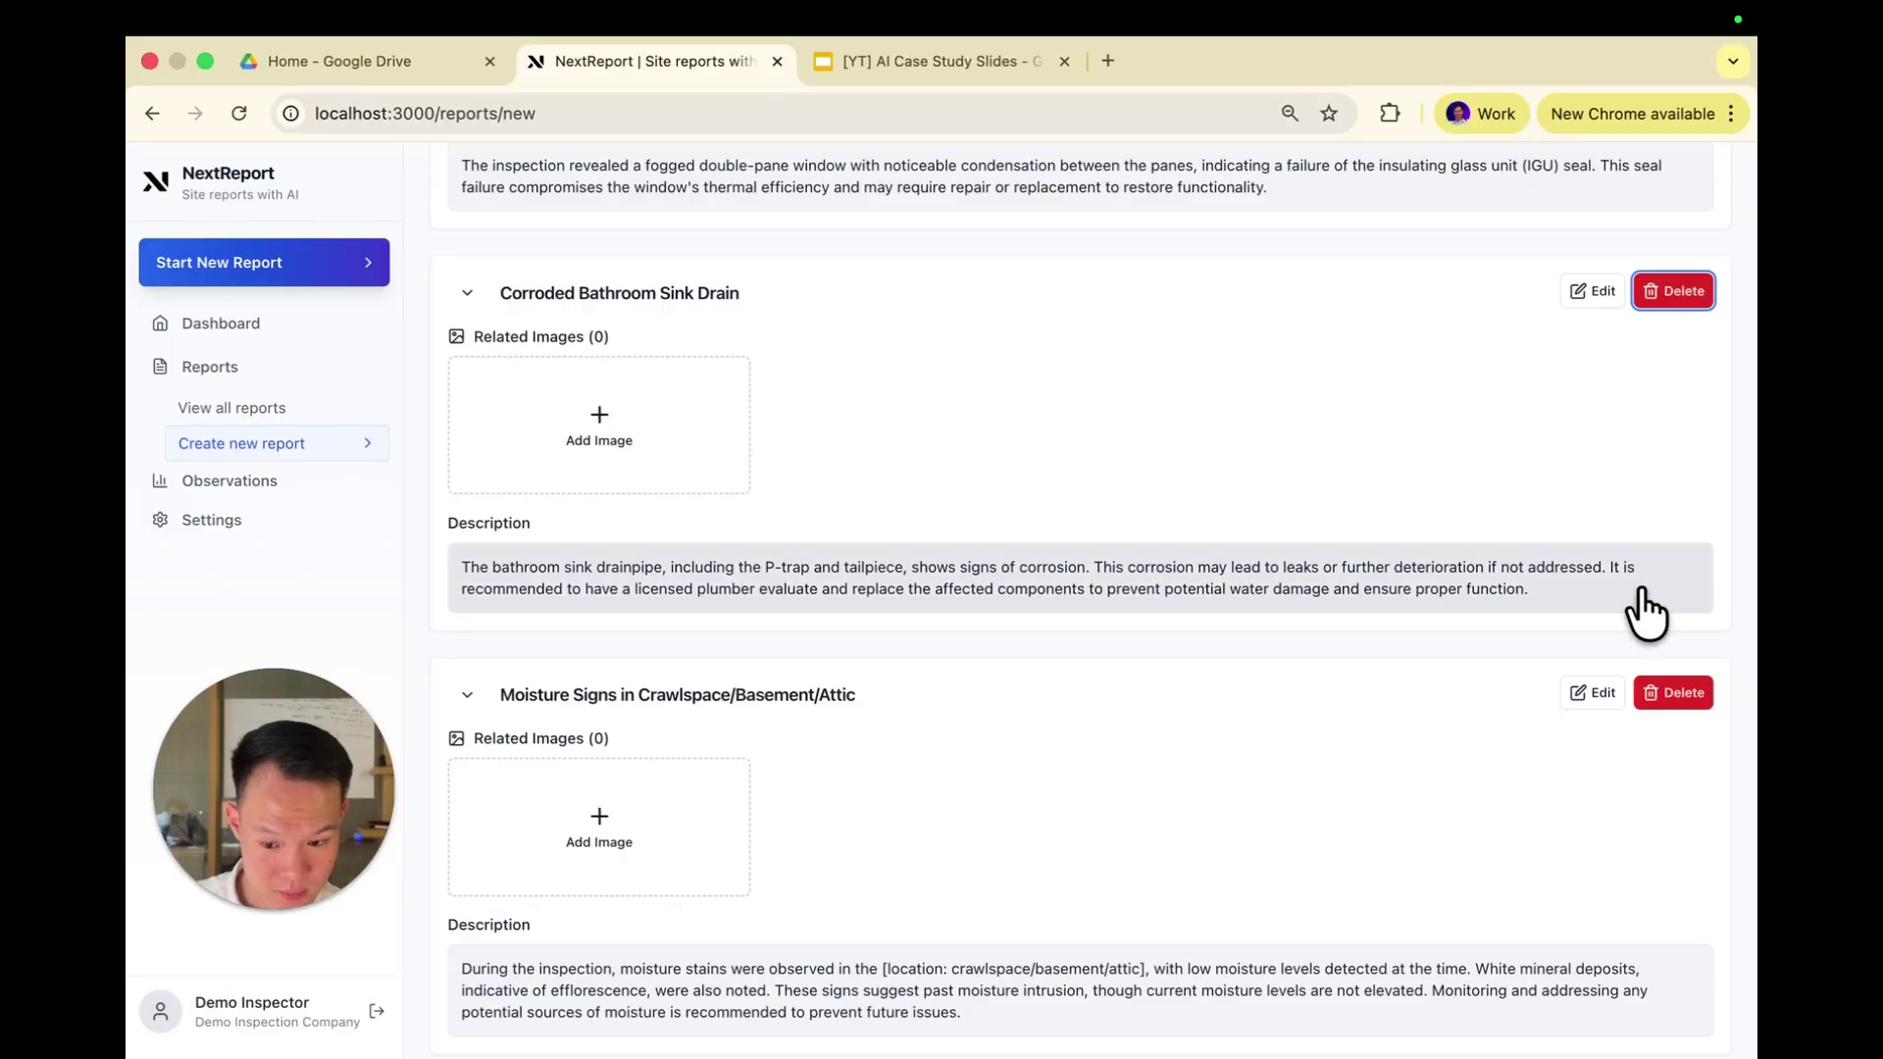
click(1674, 603)
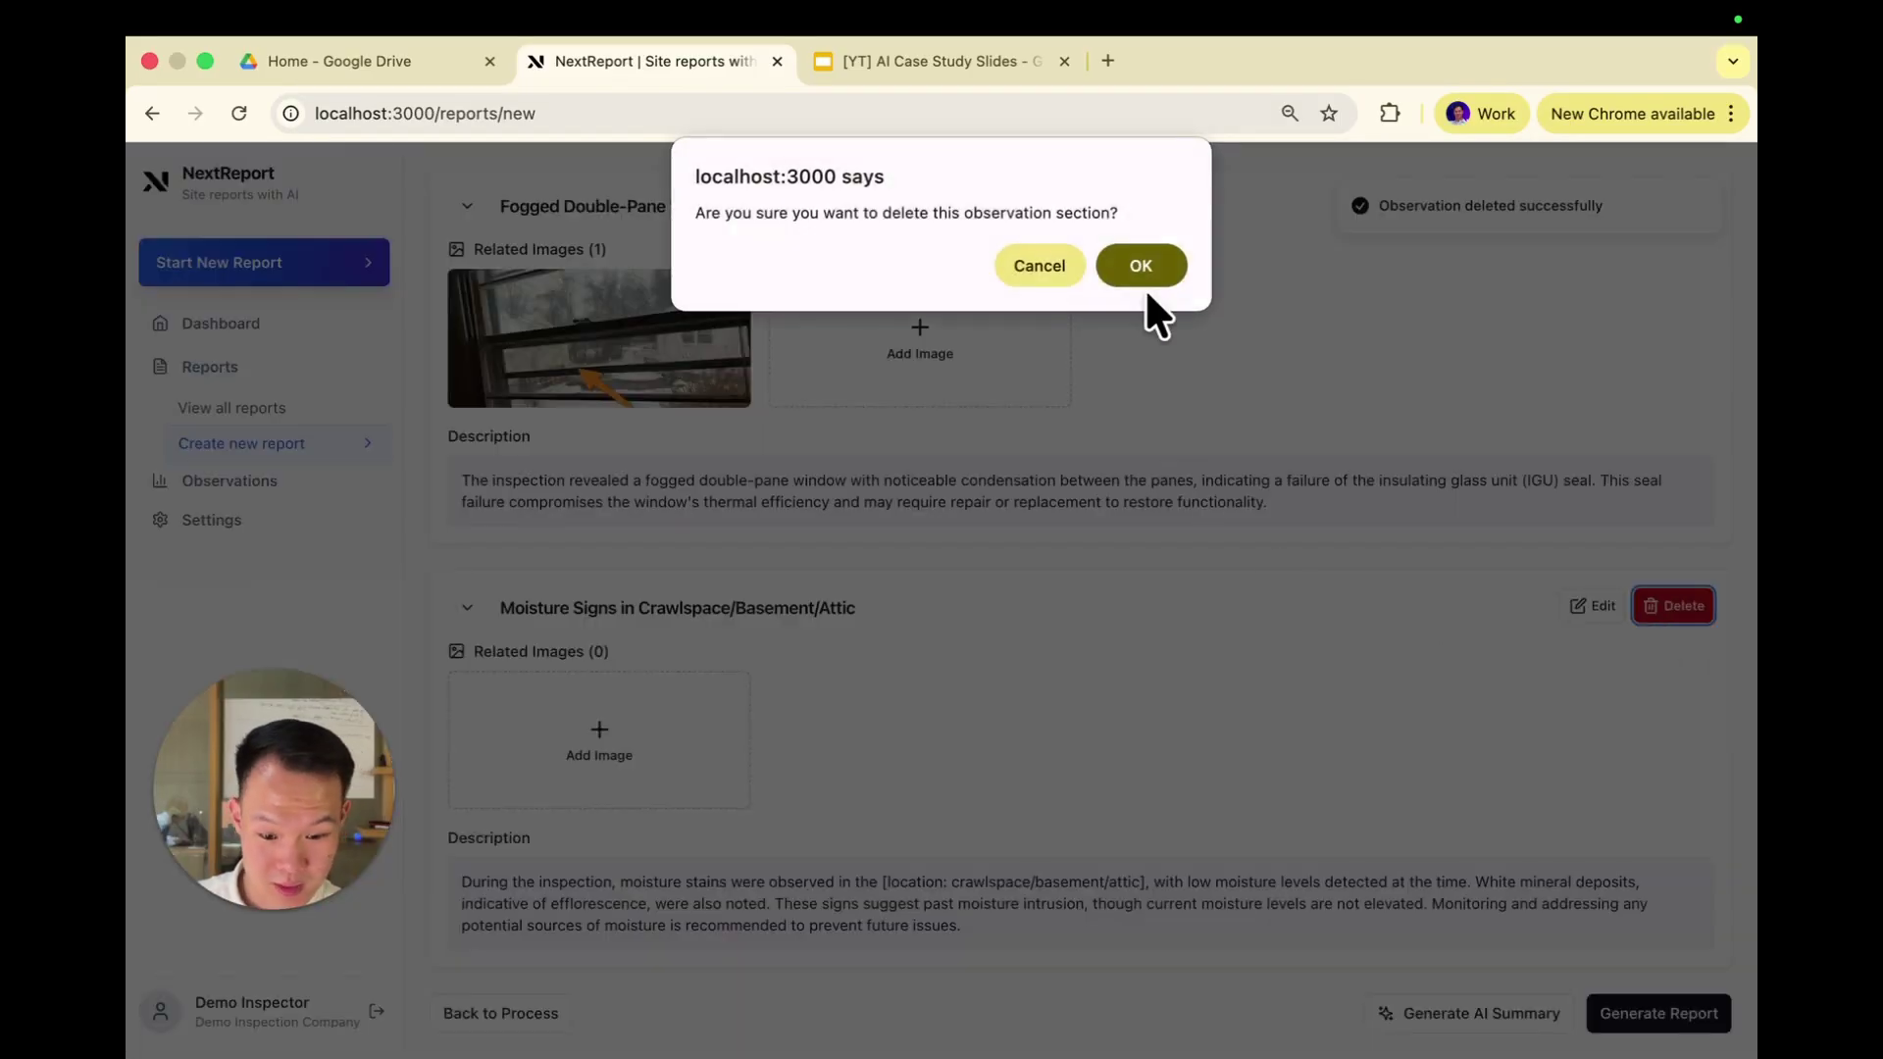
click(1156, 261)
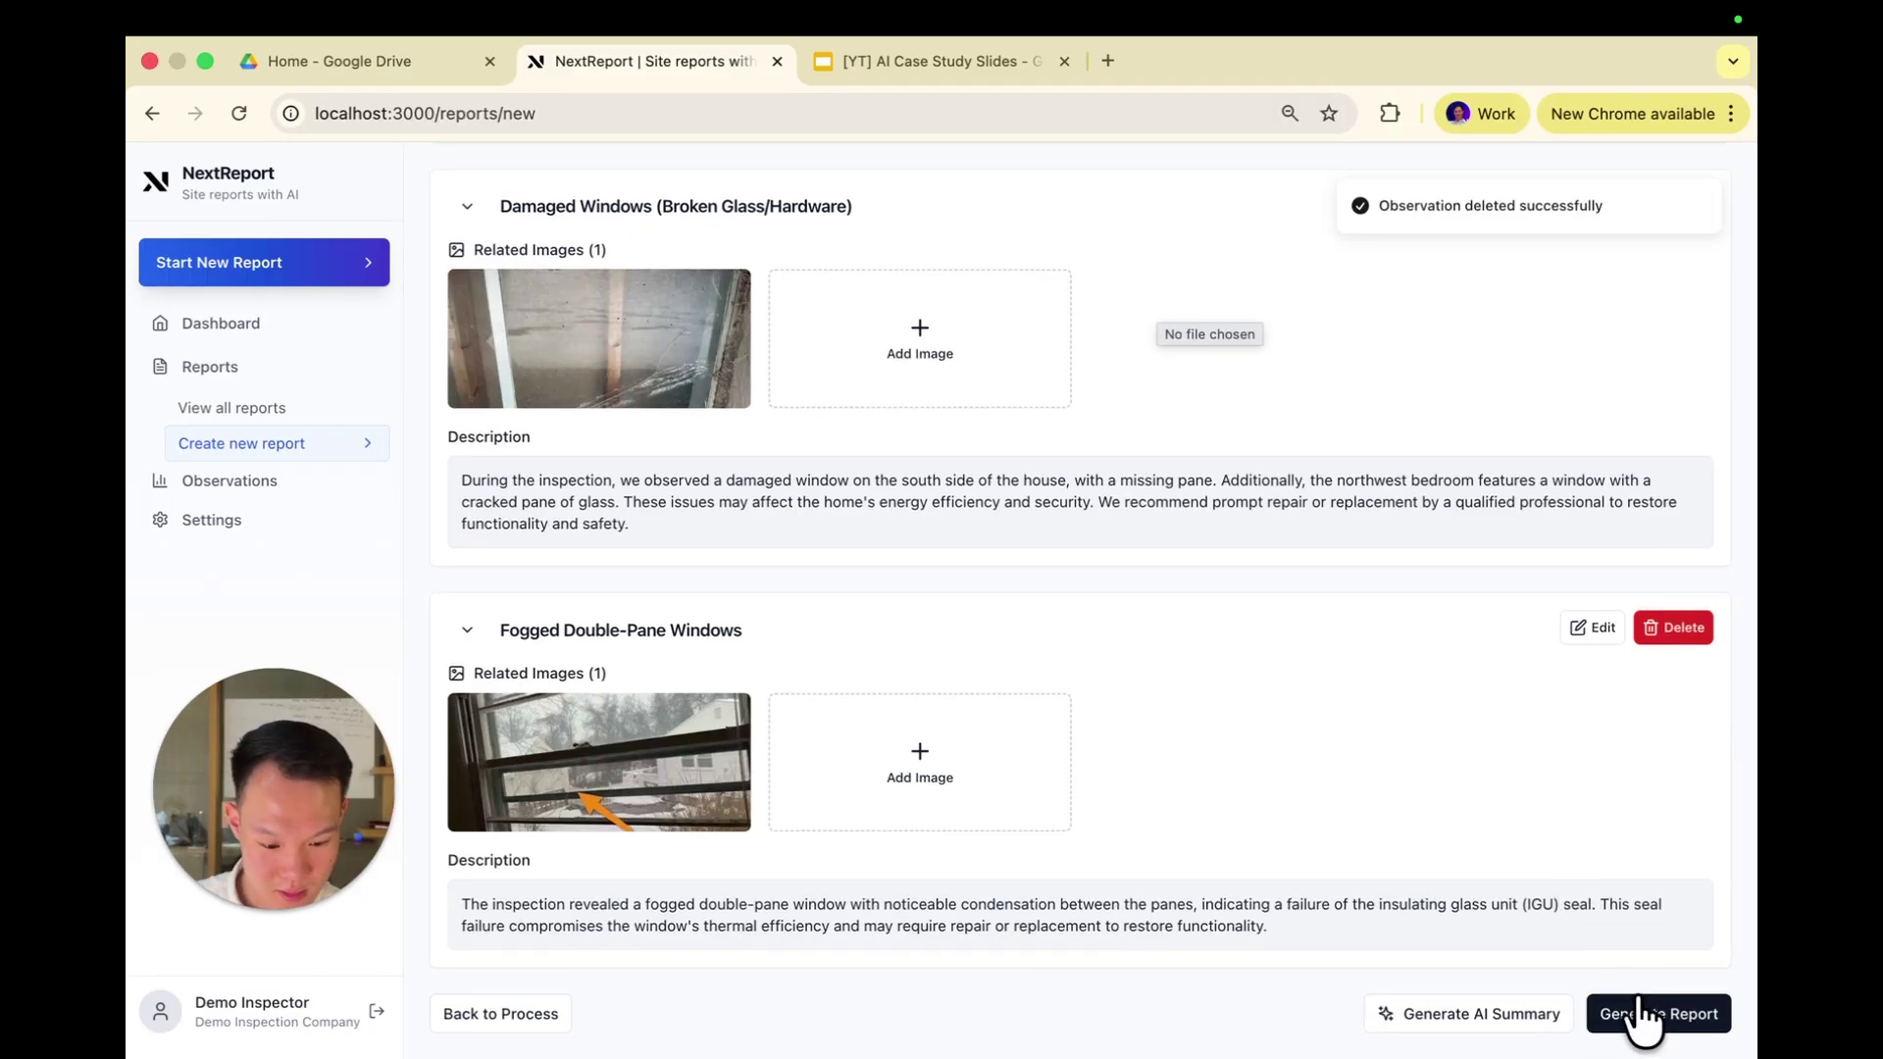
Step: Generate and download the Youtube Home Inspection PDF (359 KB), then list all 10 observations
click(1639, 1012)
click(1607, 758)
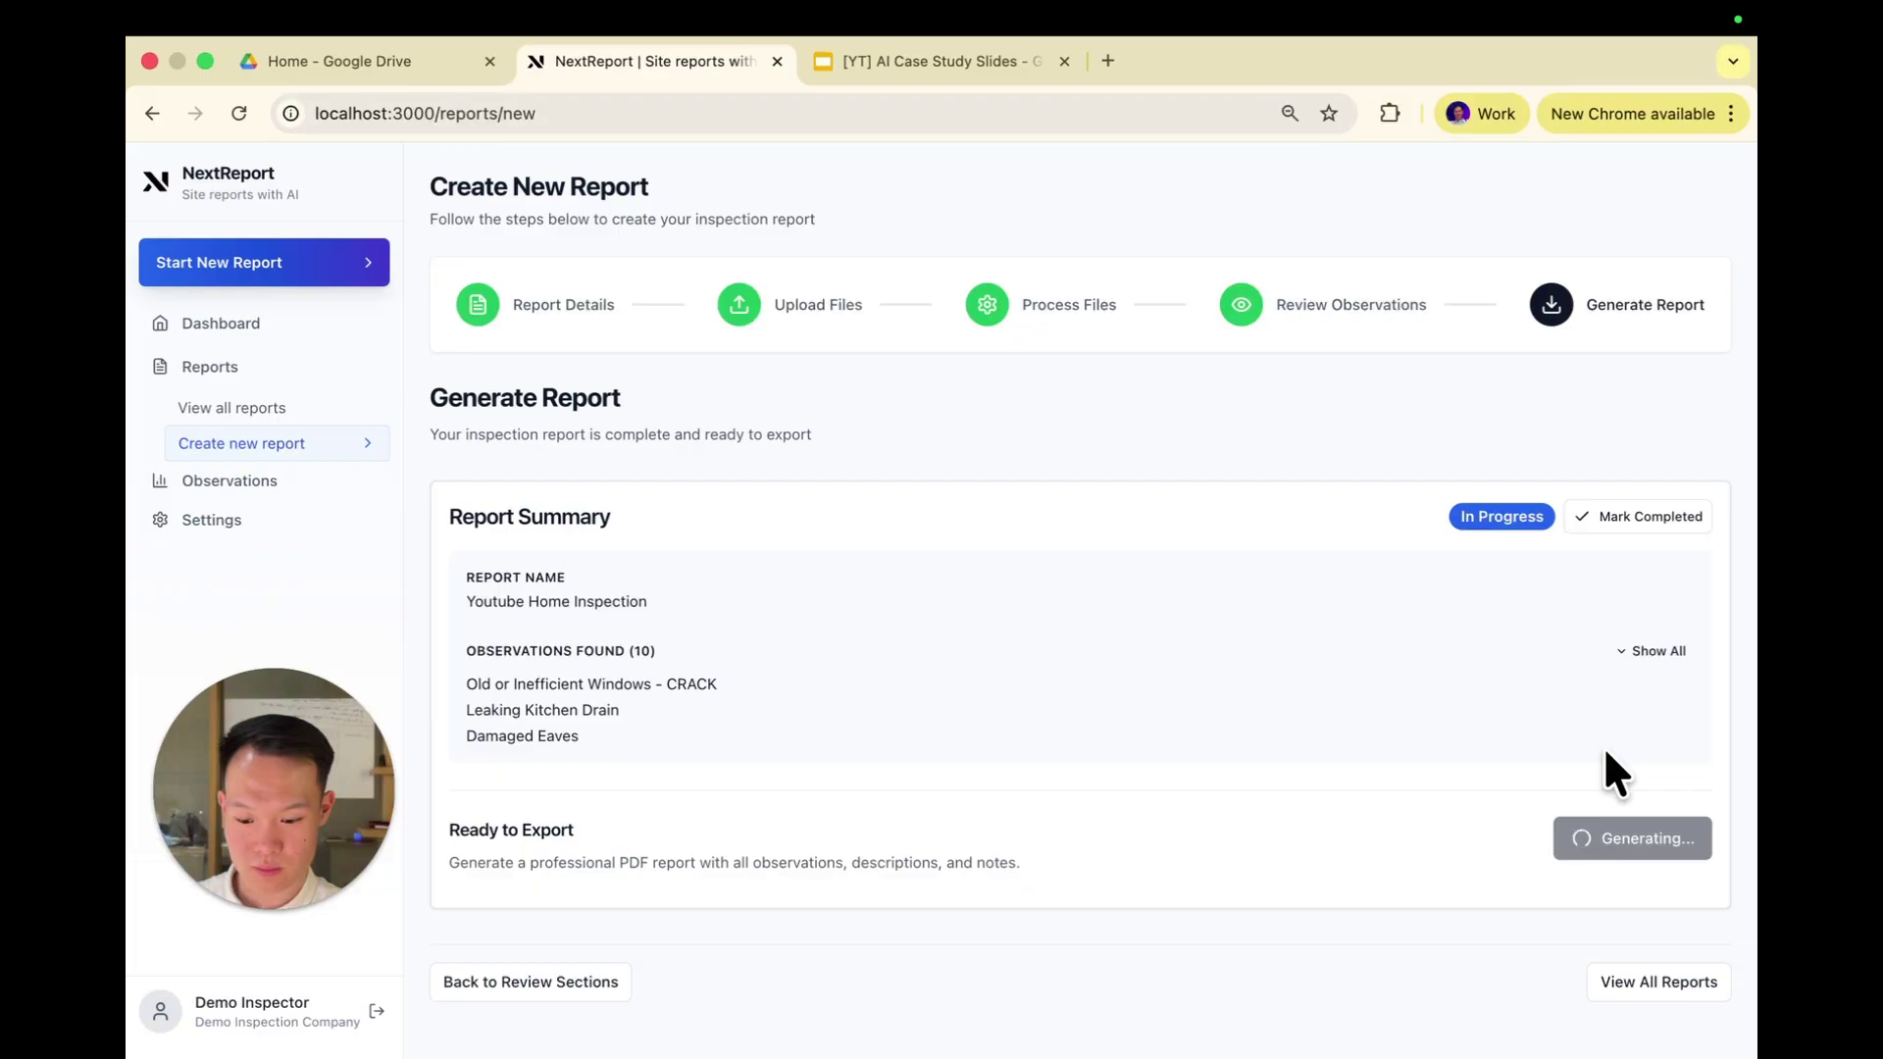
click(1659, 653)
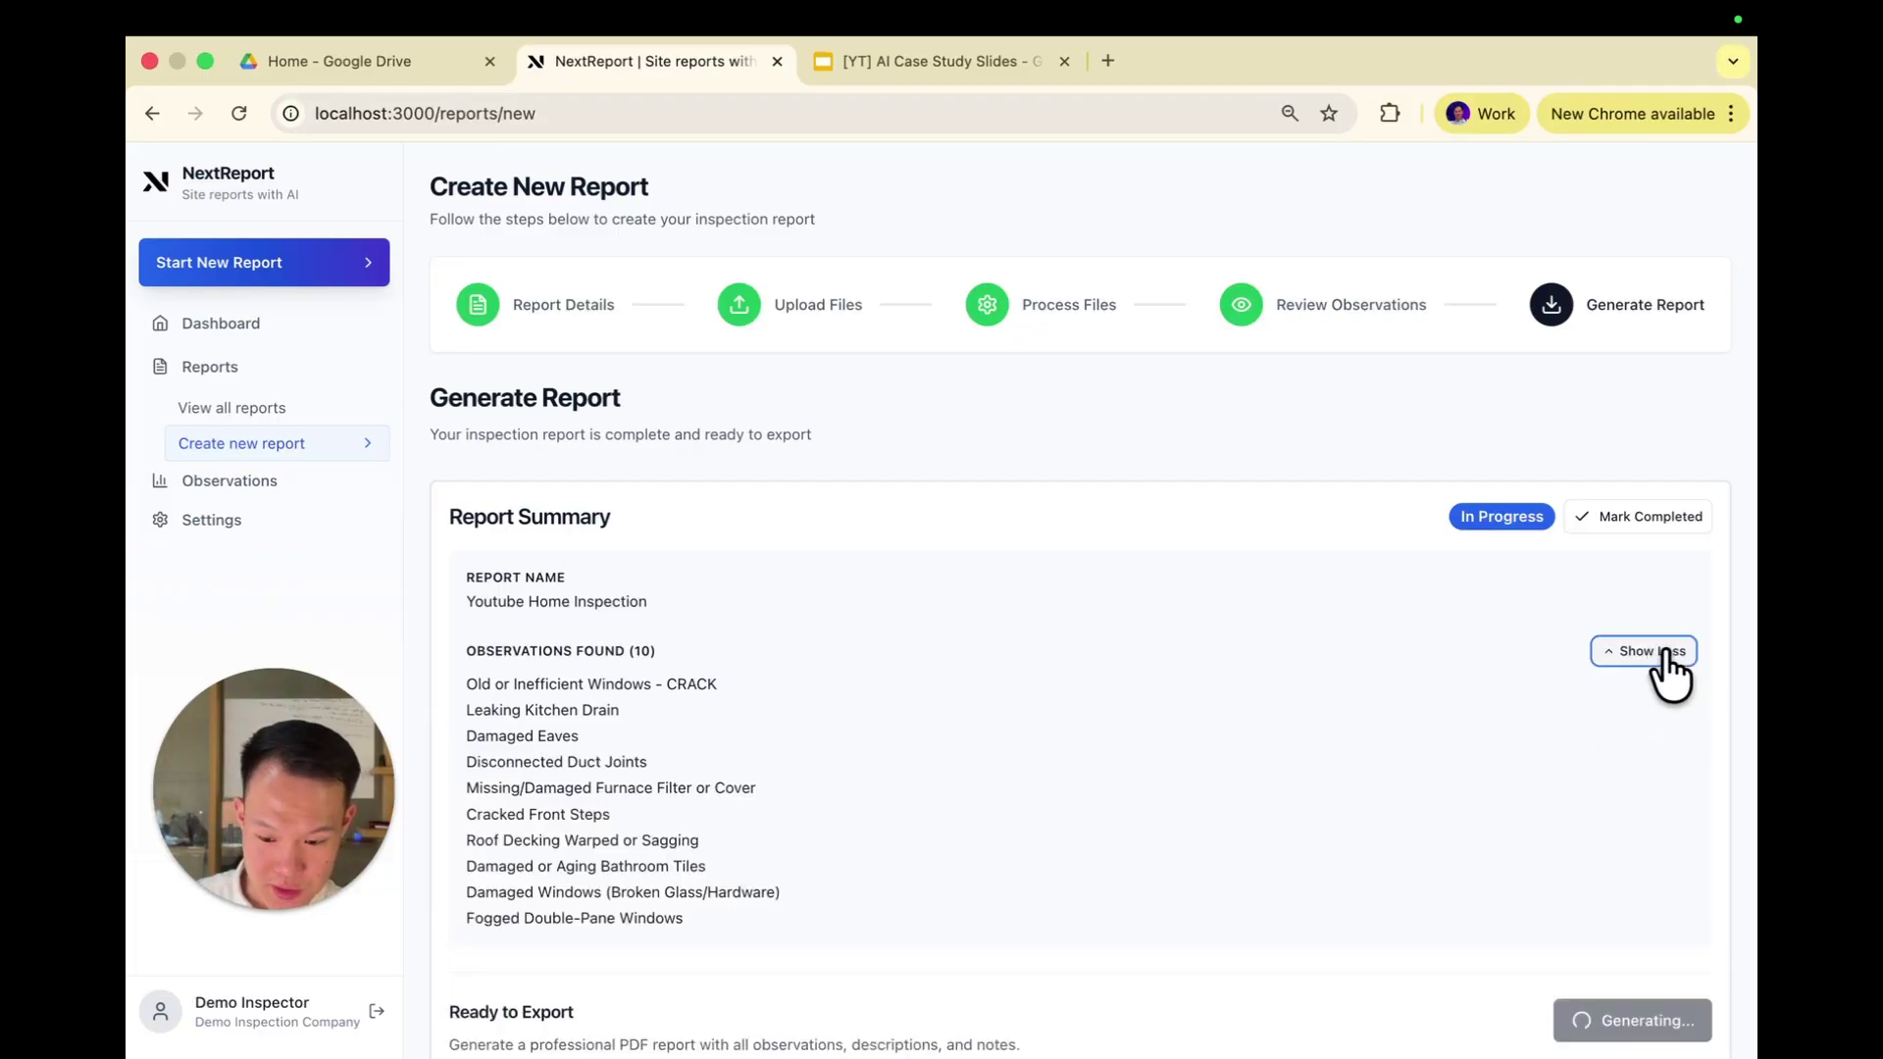
scroll(1628, 667, down, 1)
scroll(589, 520, down, 1)
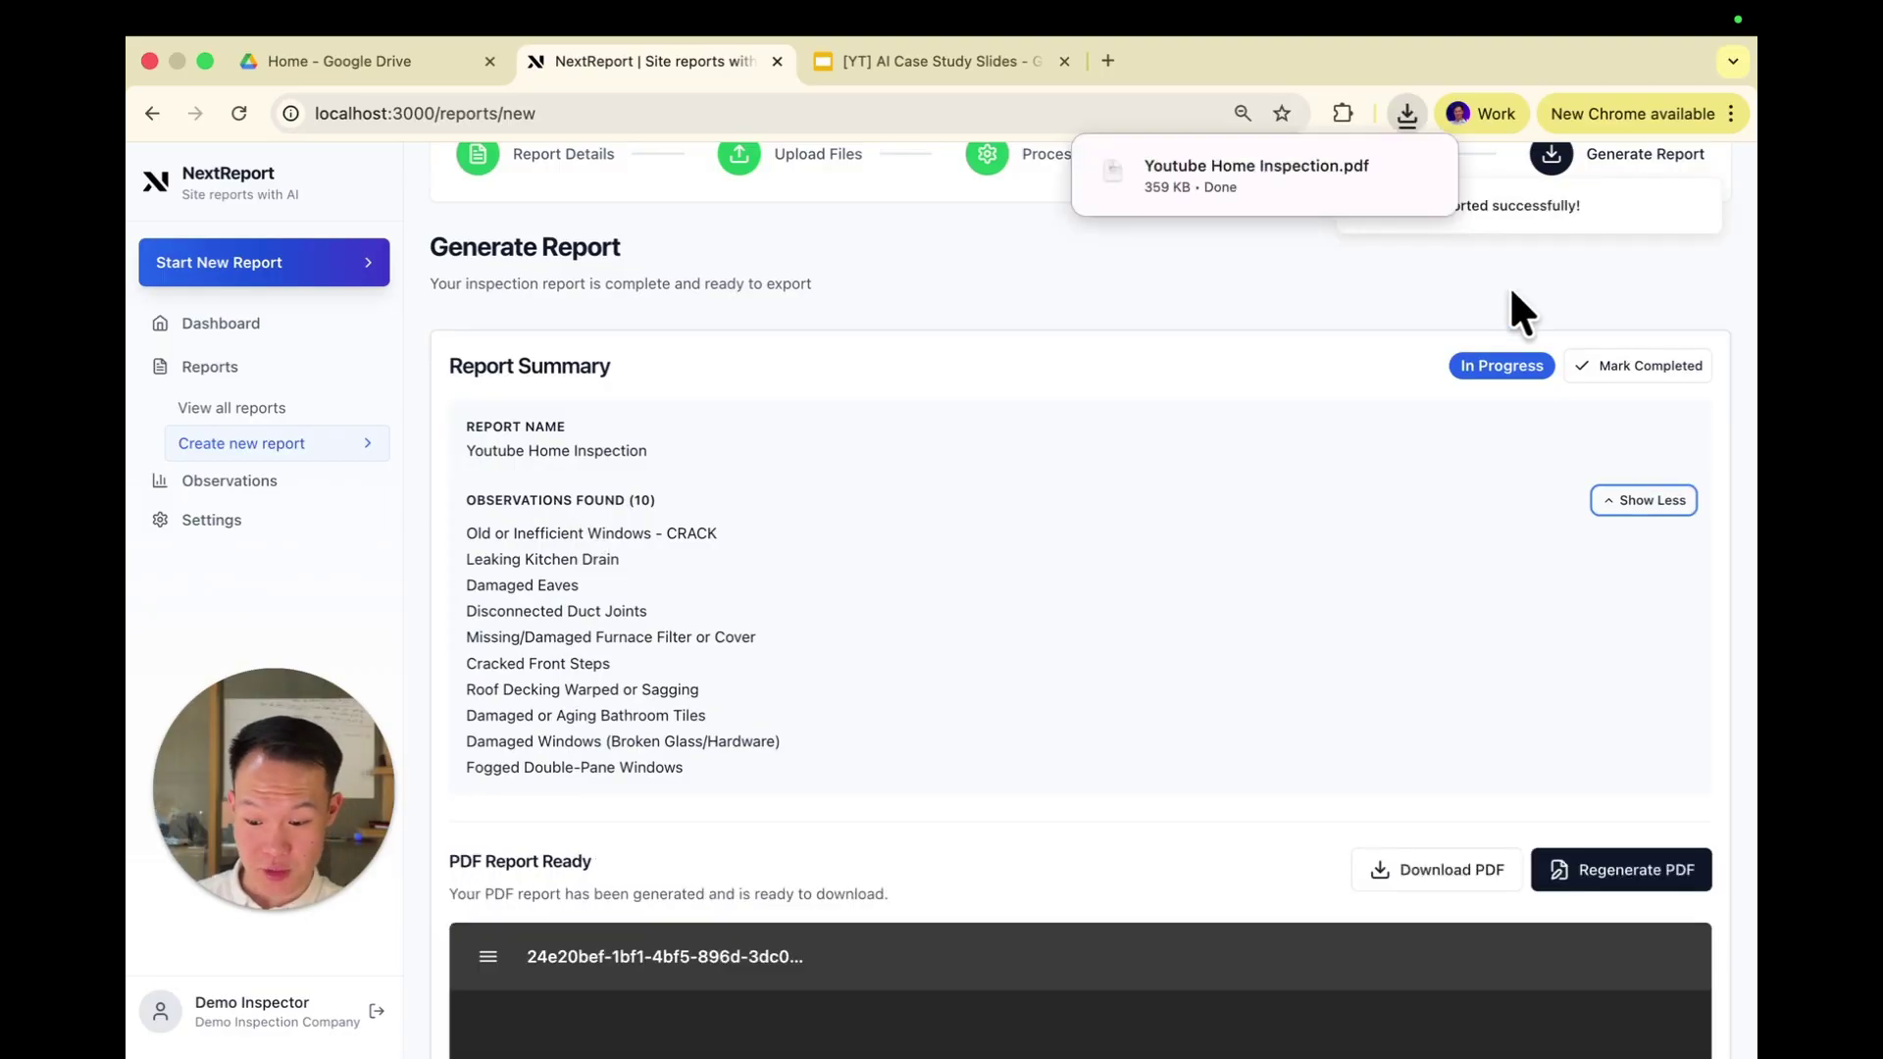
mouse_move(1109, 191)
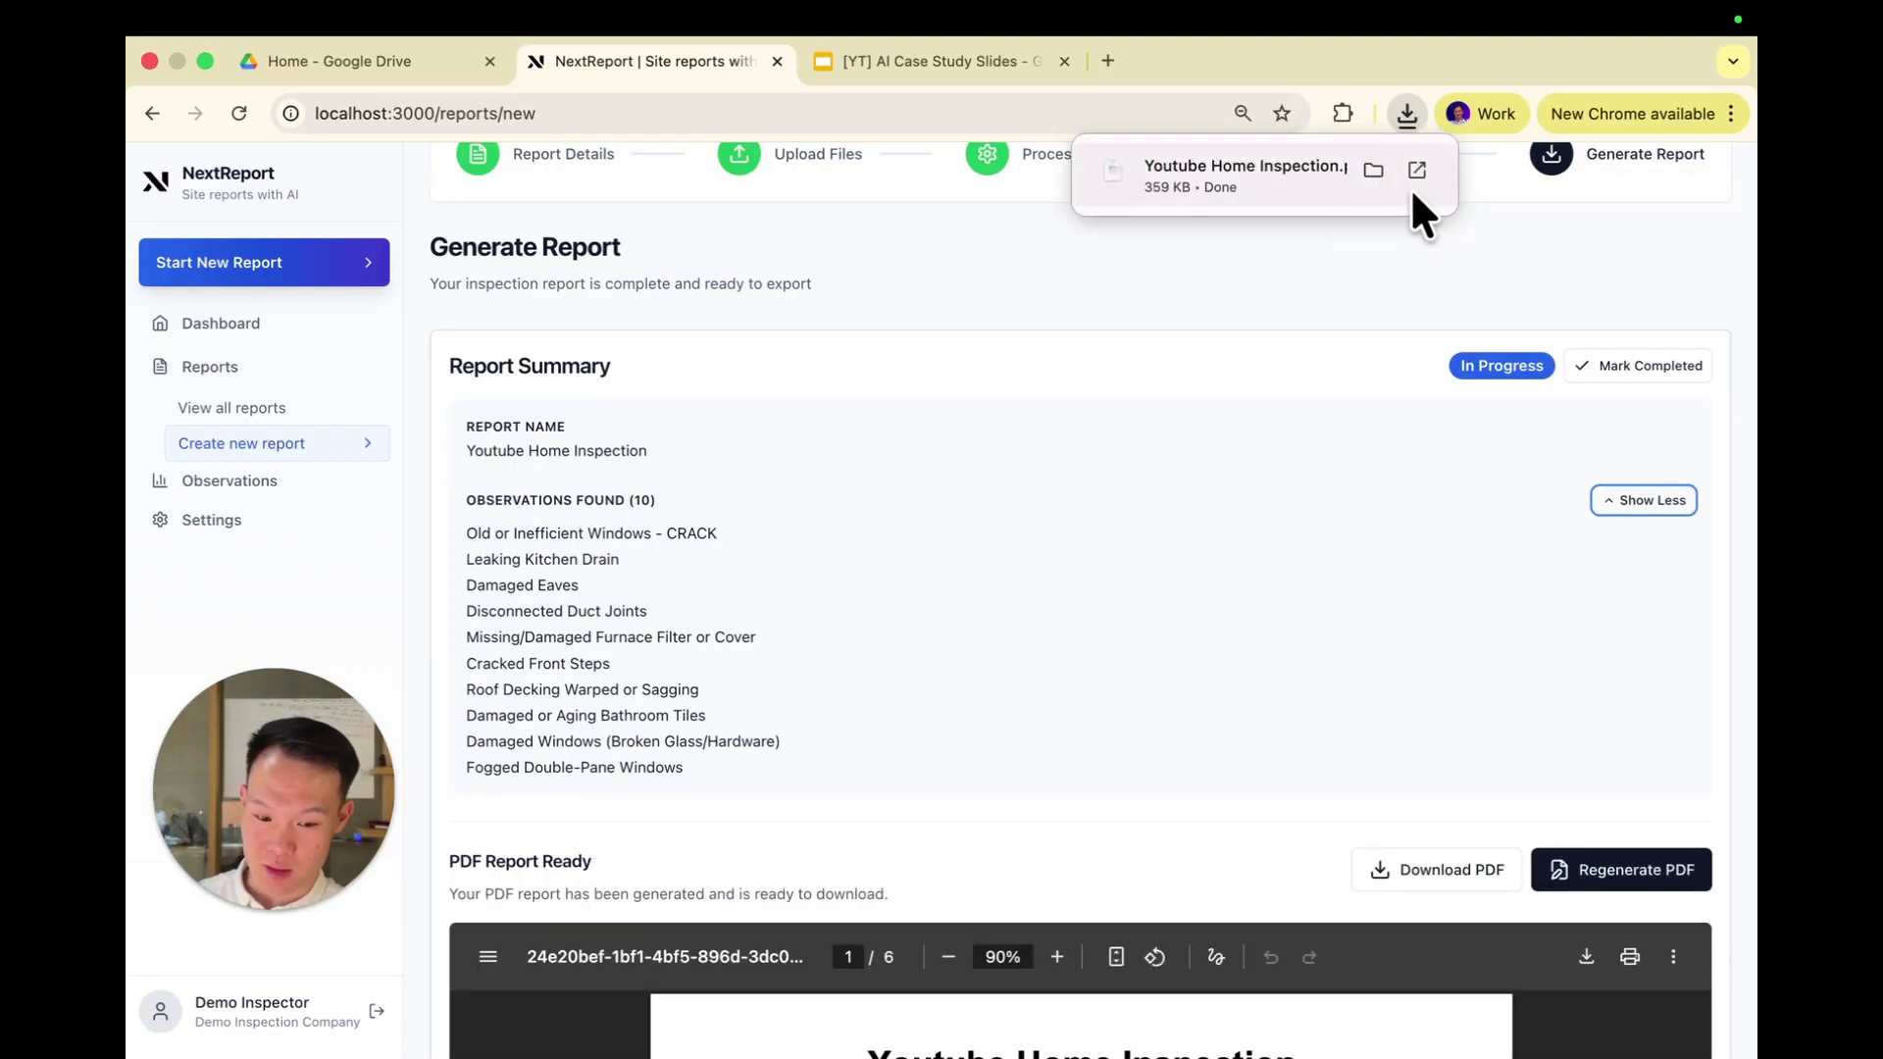
scroll(1297, 412, down, 7)
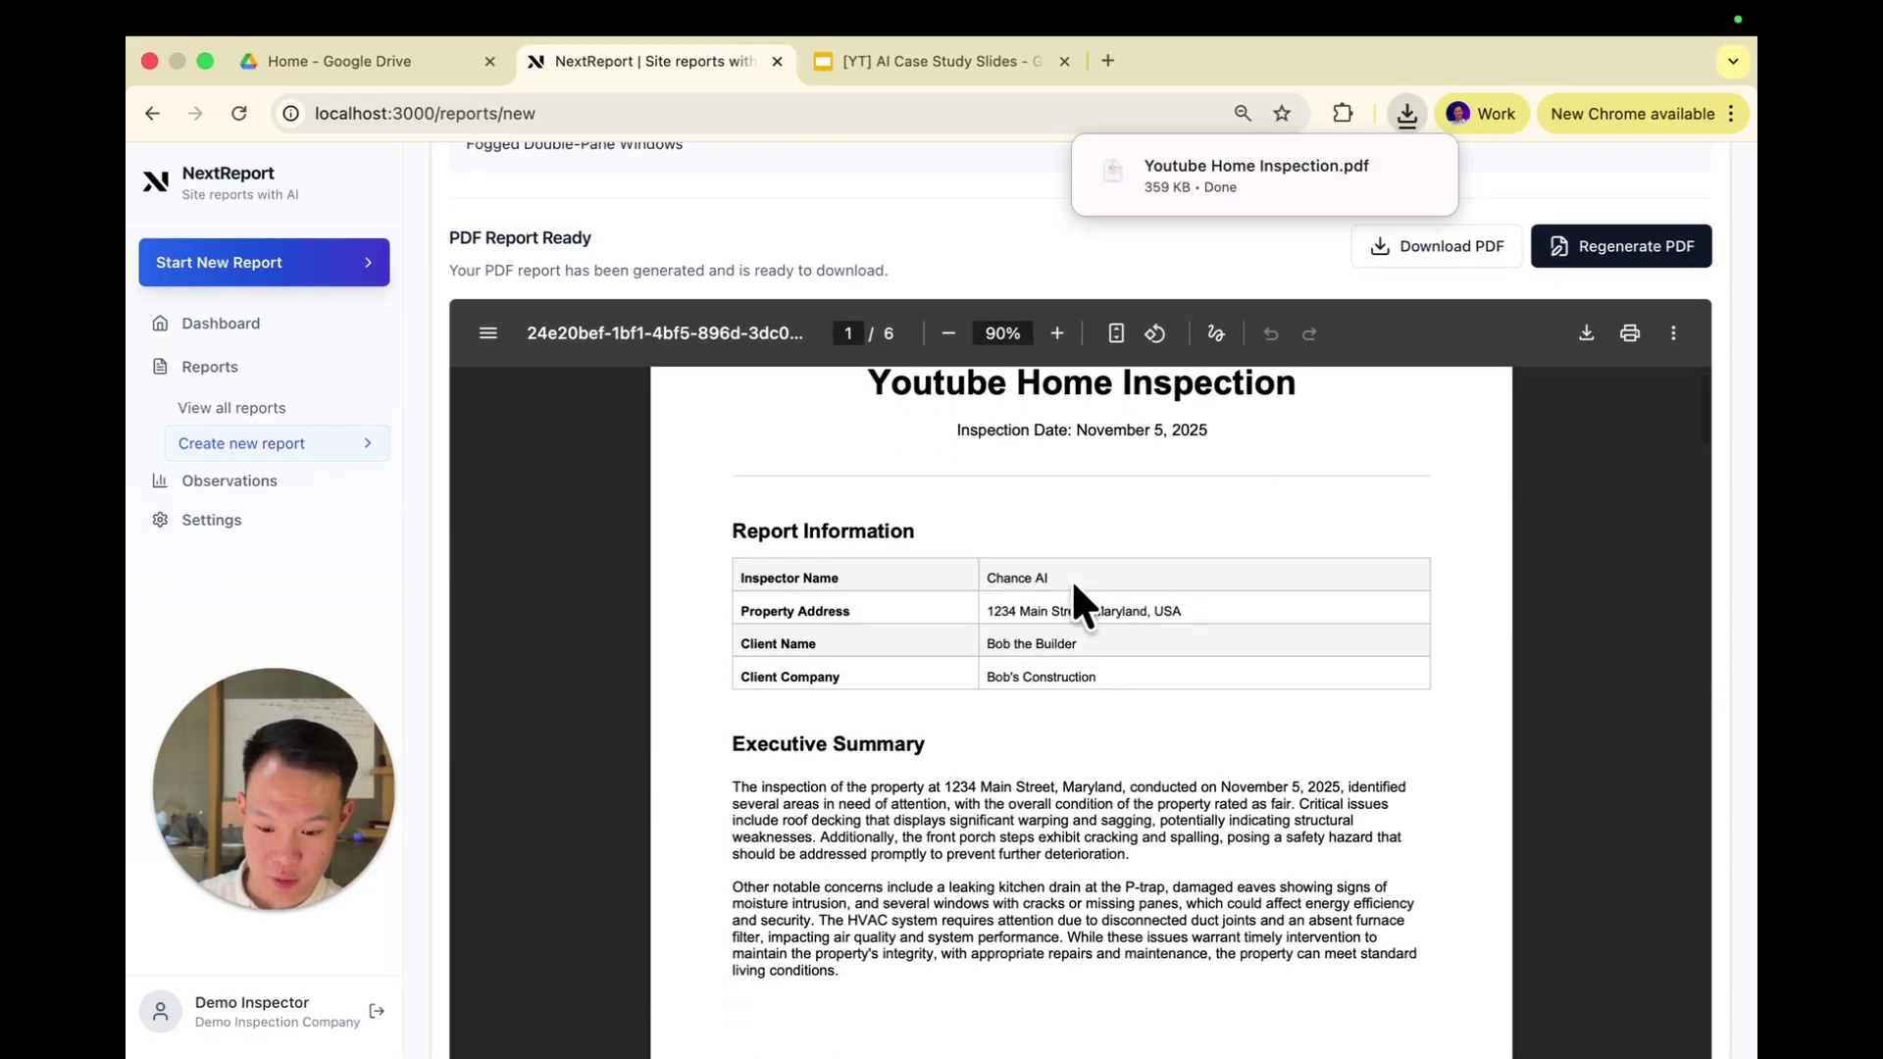
scroll(947, 546, up, 2)
scroll(863, 303, down, 3)
scroll(841, 756, down, 3)
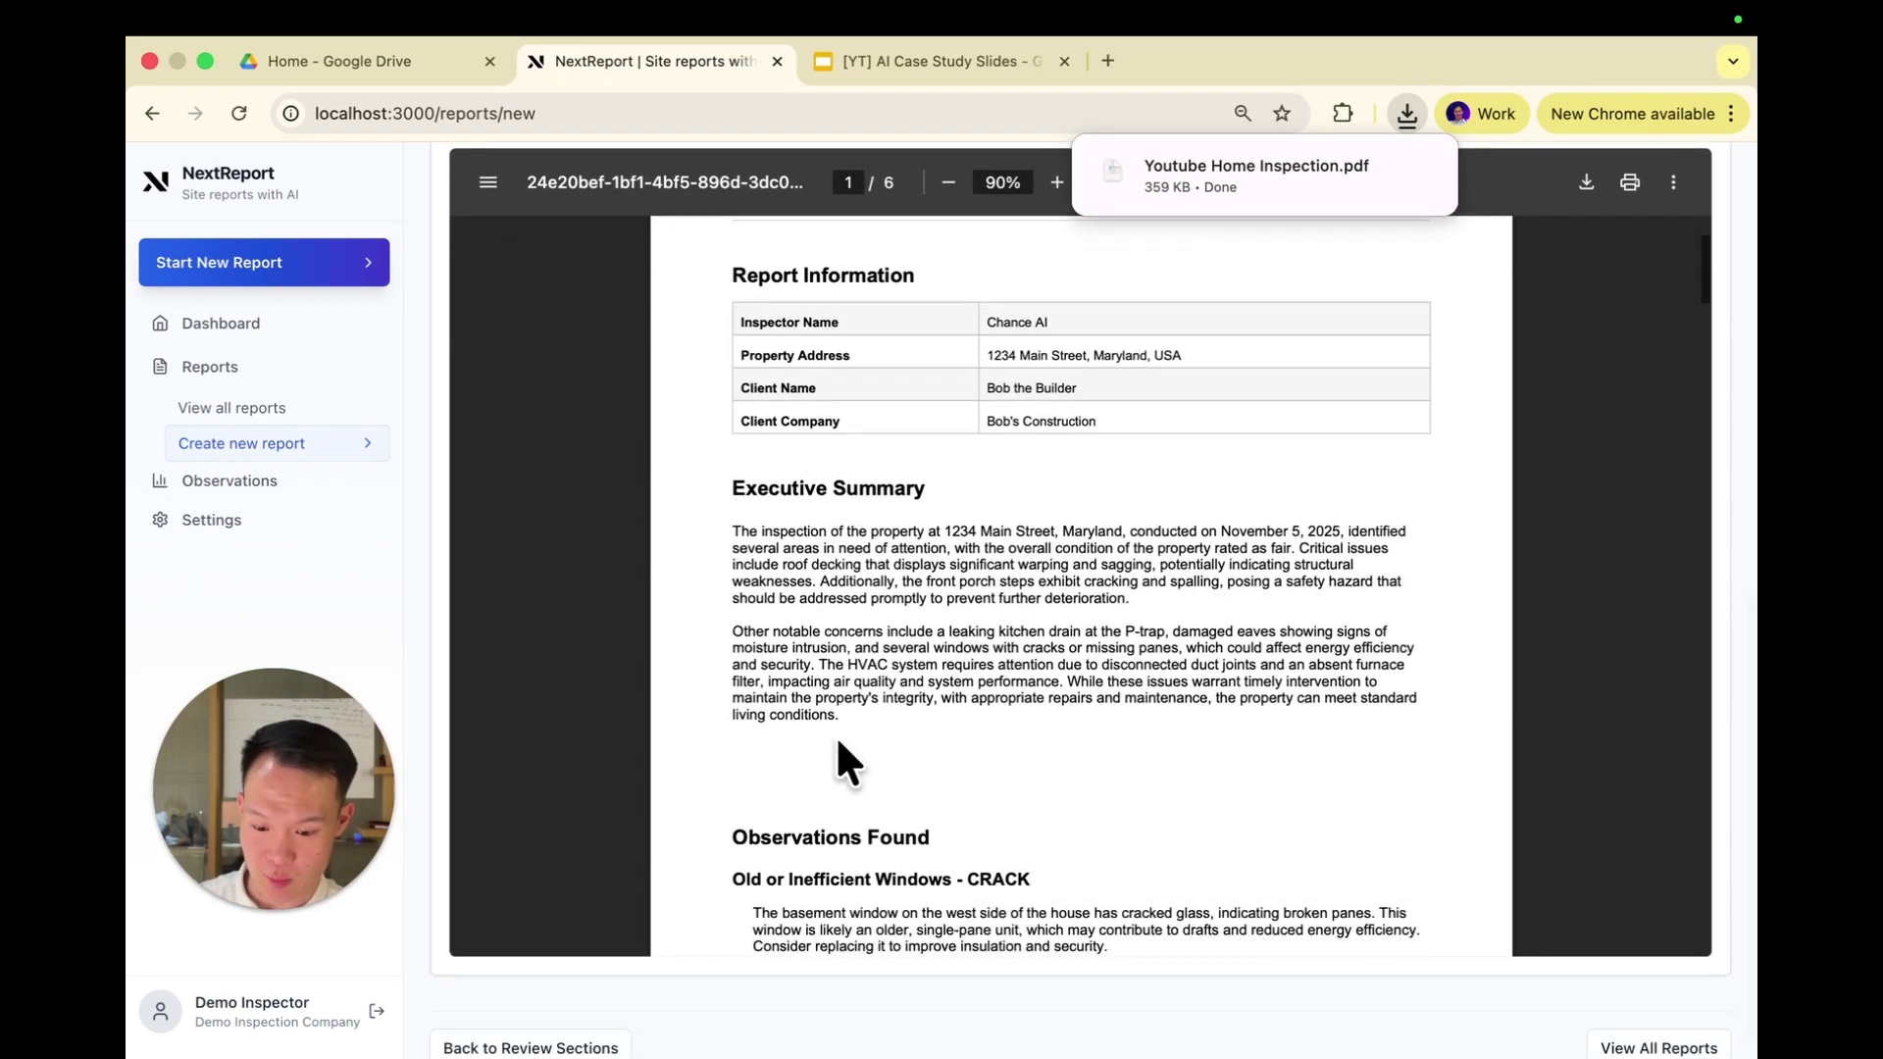
drag(854, 765, 752, 521)
click(971, 581)
drag(1105, 428, 730, 314)
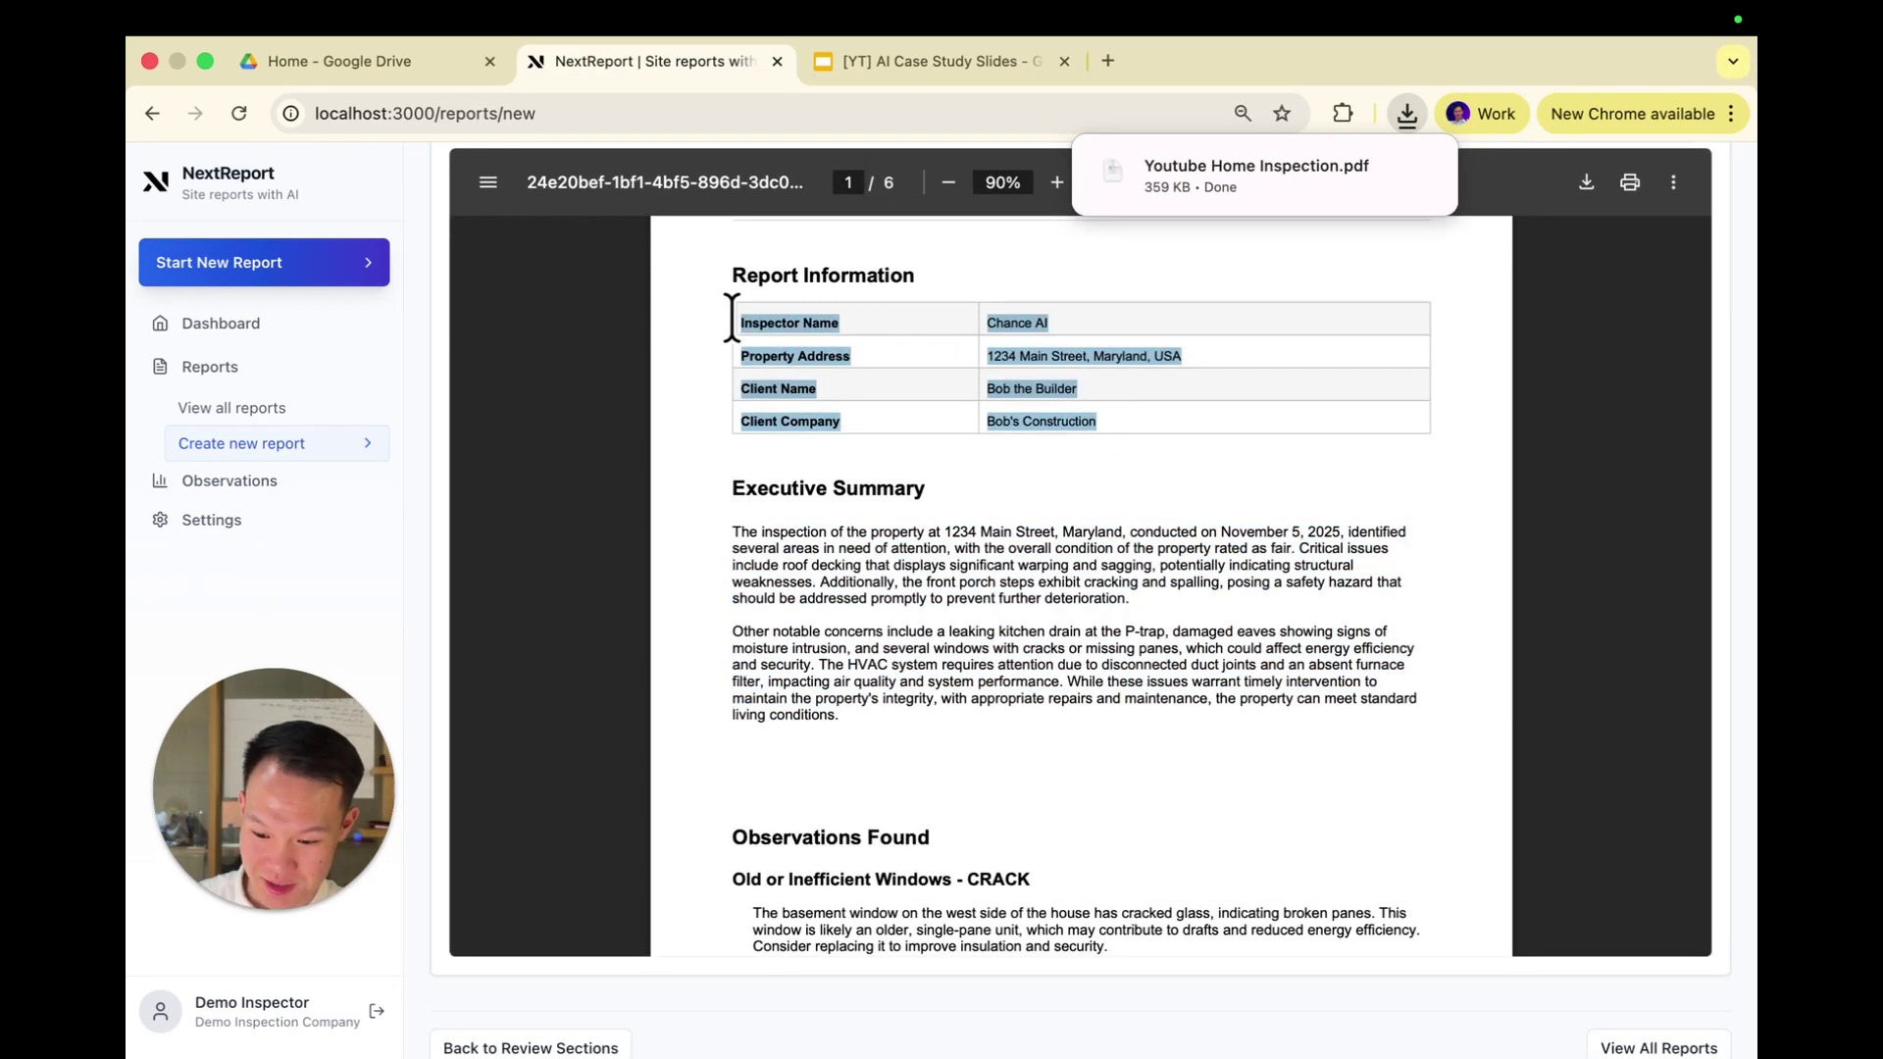
triple_click(1038, 316)
triple_click(1069, 358)
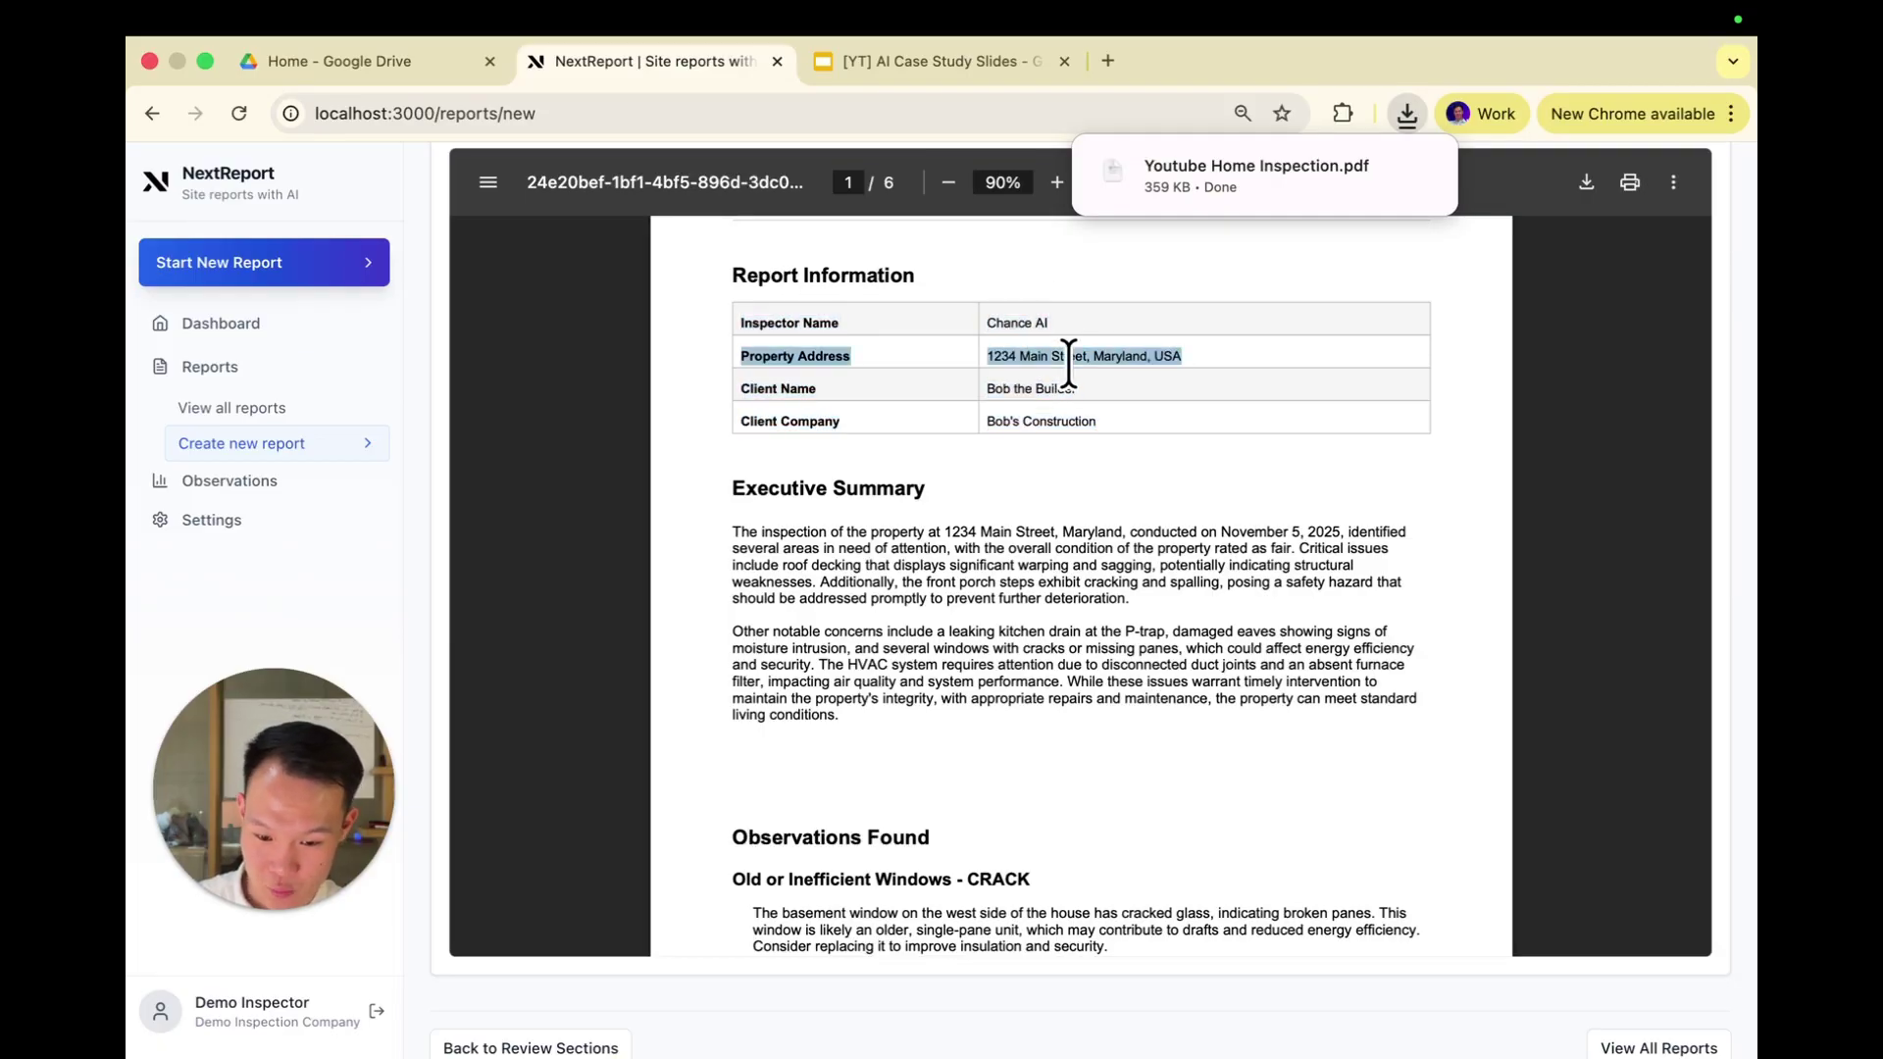
triple_click(1057, 389)
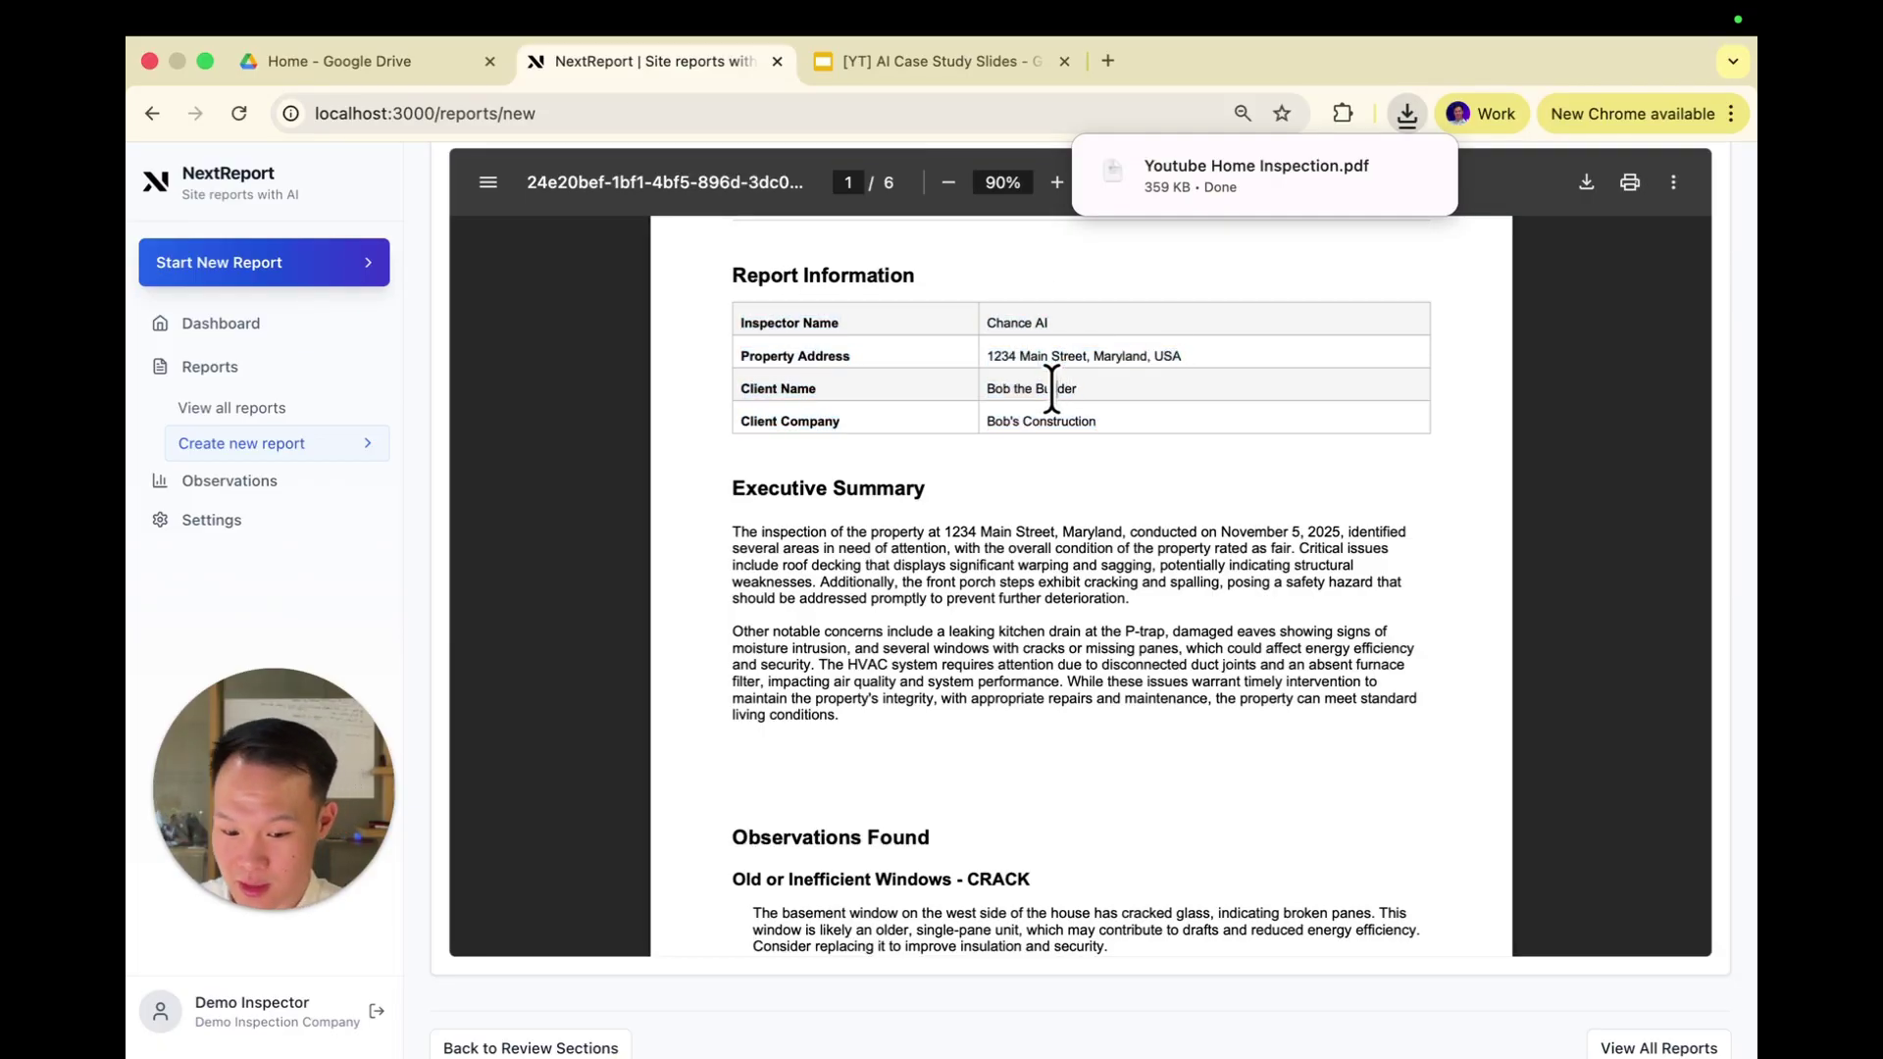
click(1066, 426)
triple_click(1065, 429)
scroll(1074, 491, down, 6)
triple_click(896, 316)
scroll(896, 309, down, 5)
scroll(941, 579, down, 8)
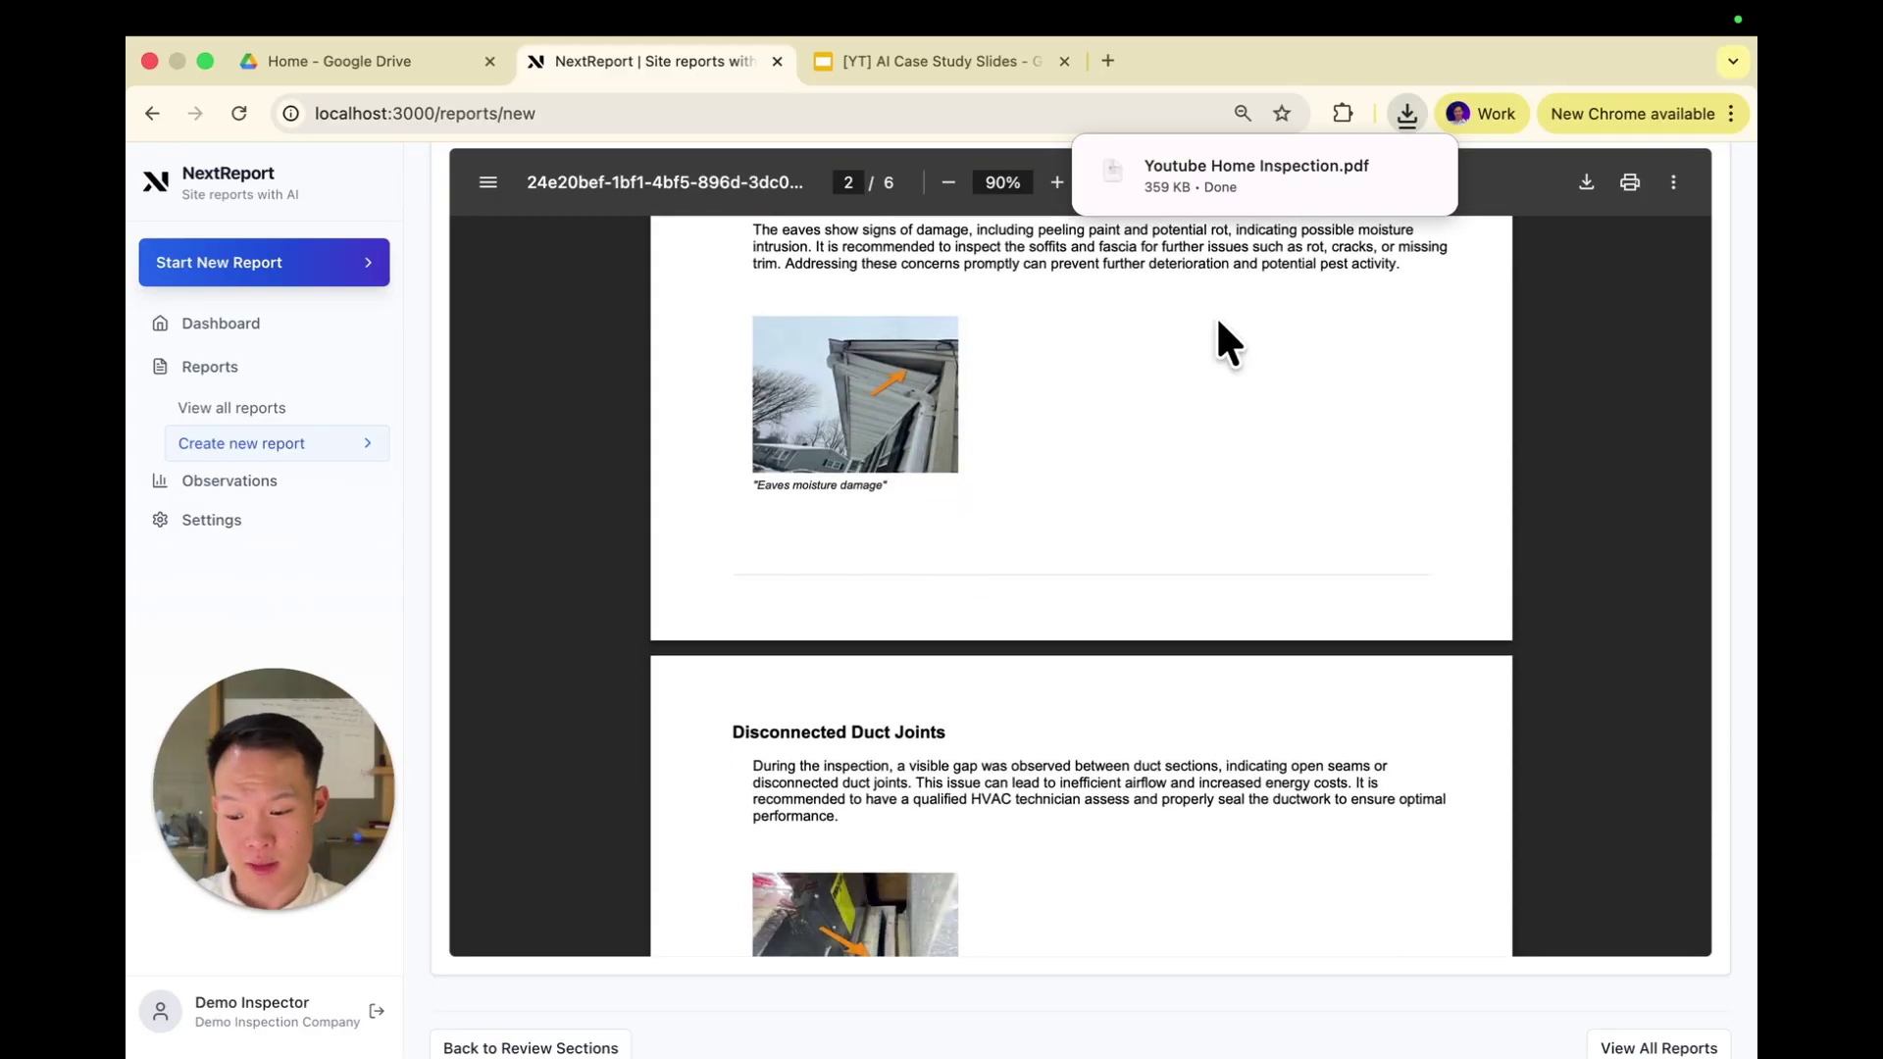
scroll(1218, 322, up, 15)
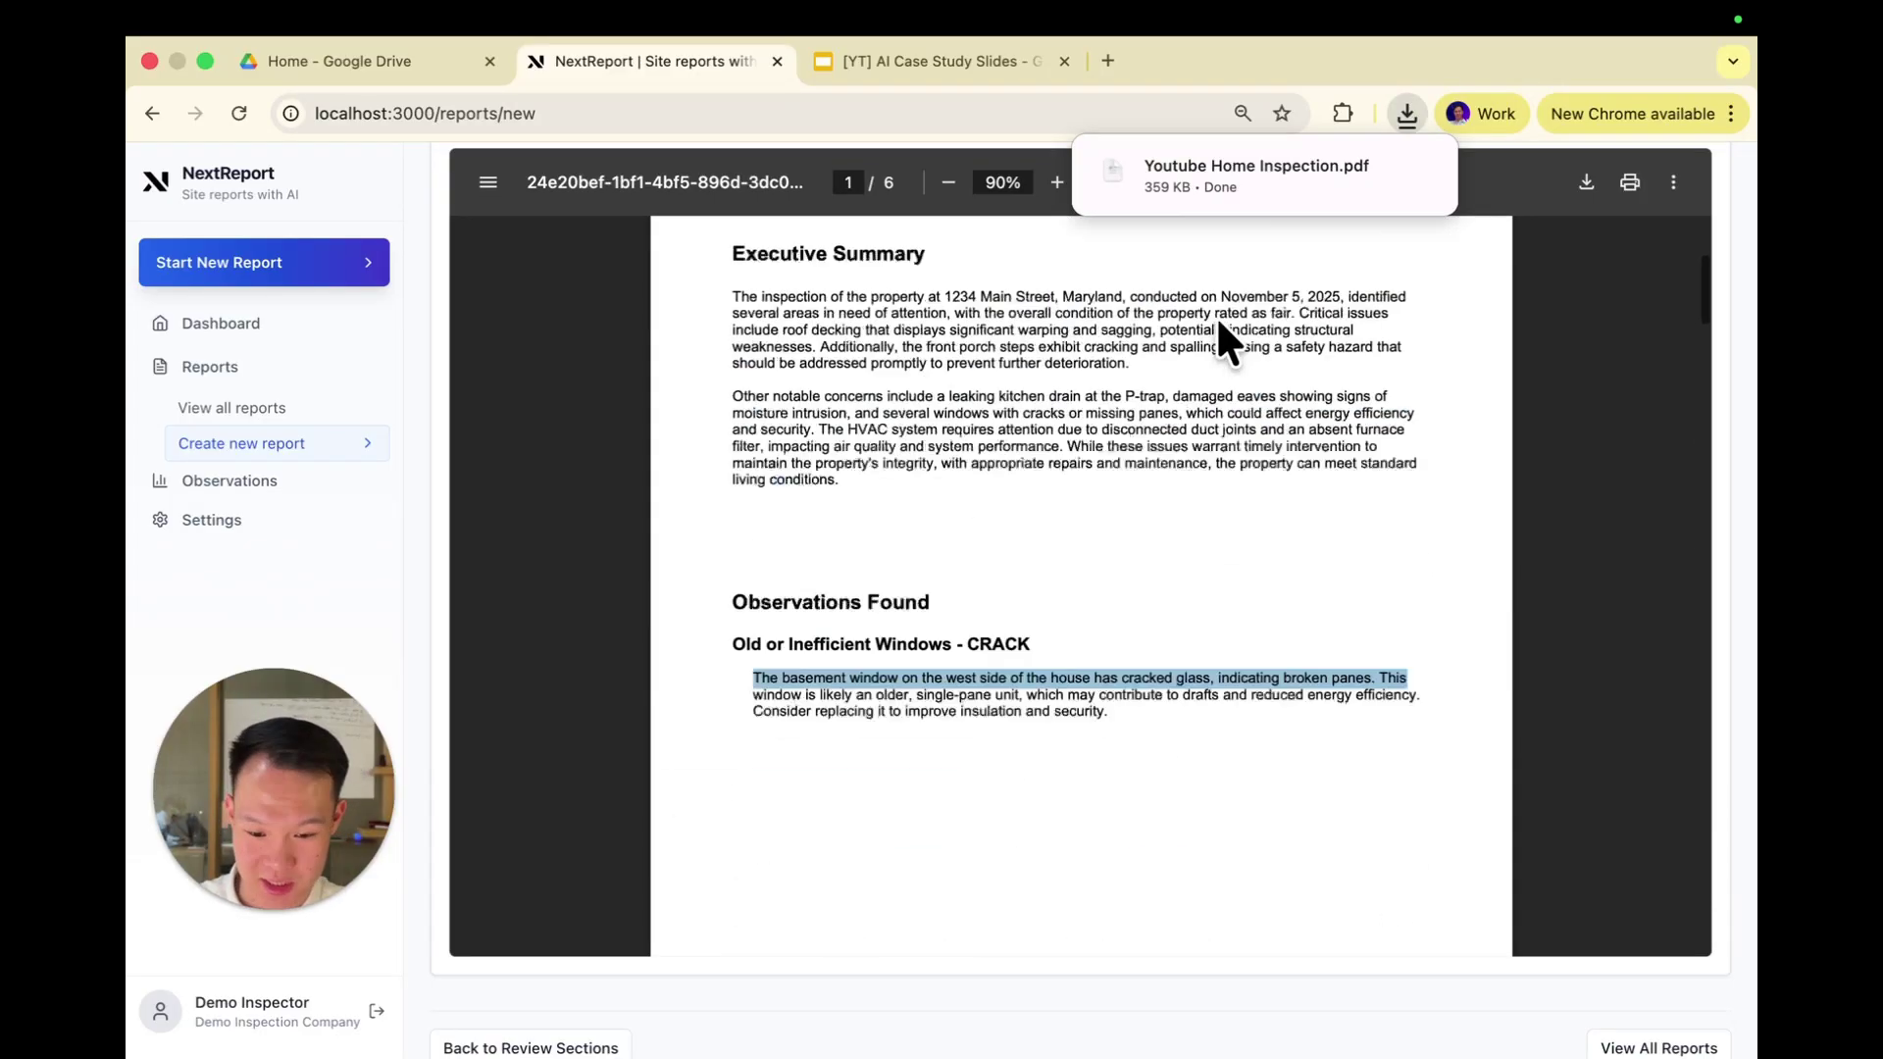
scroll(1218, 324, down, 10)
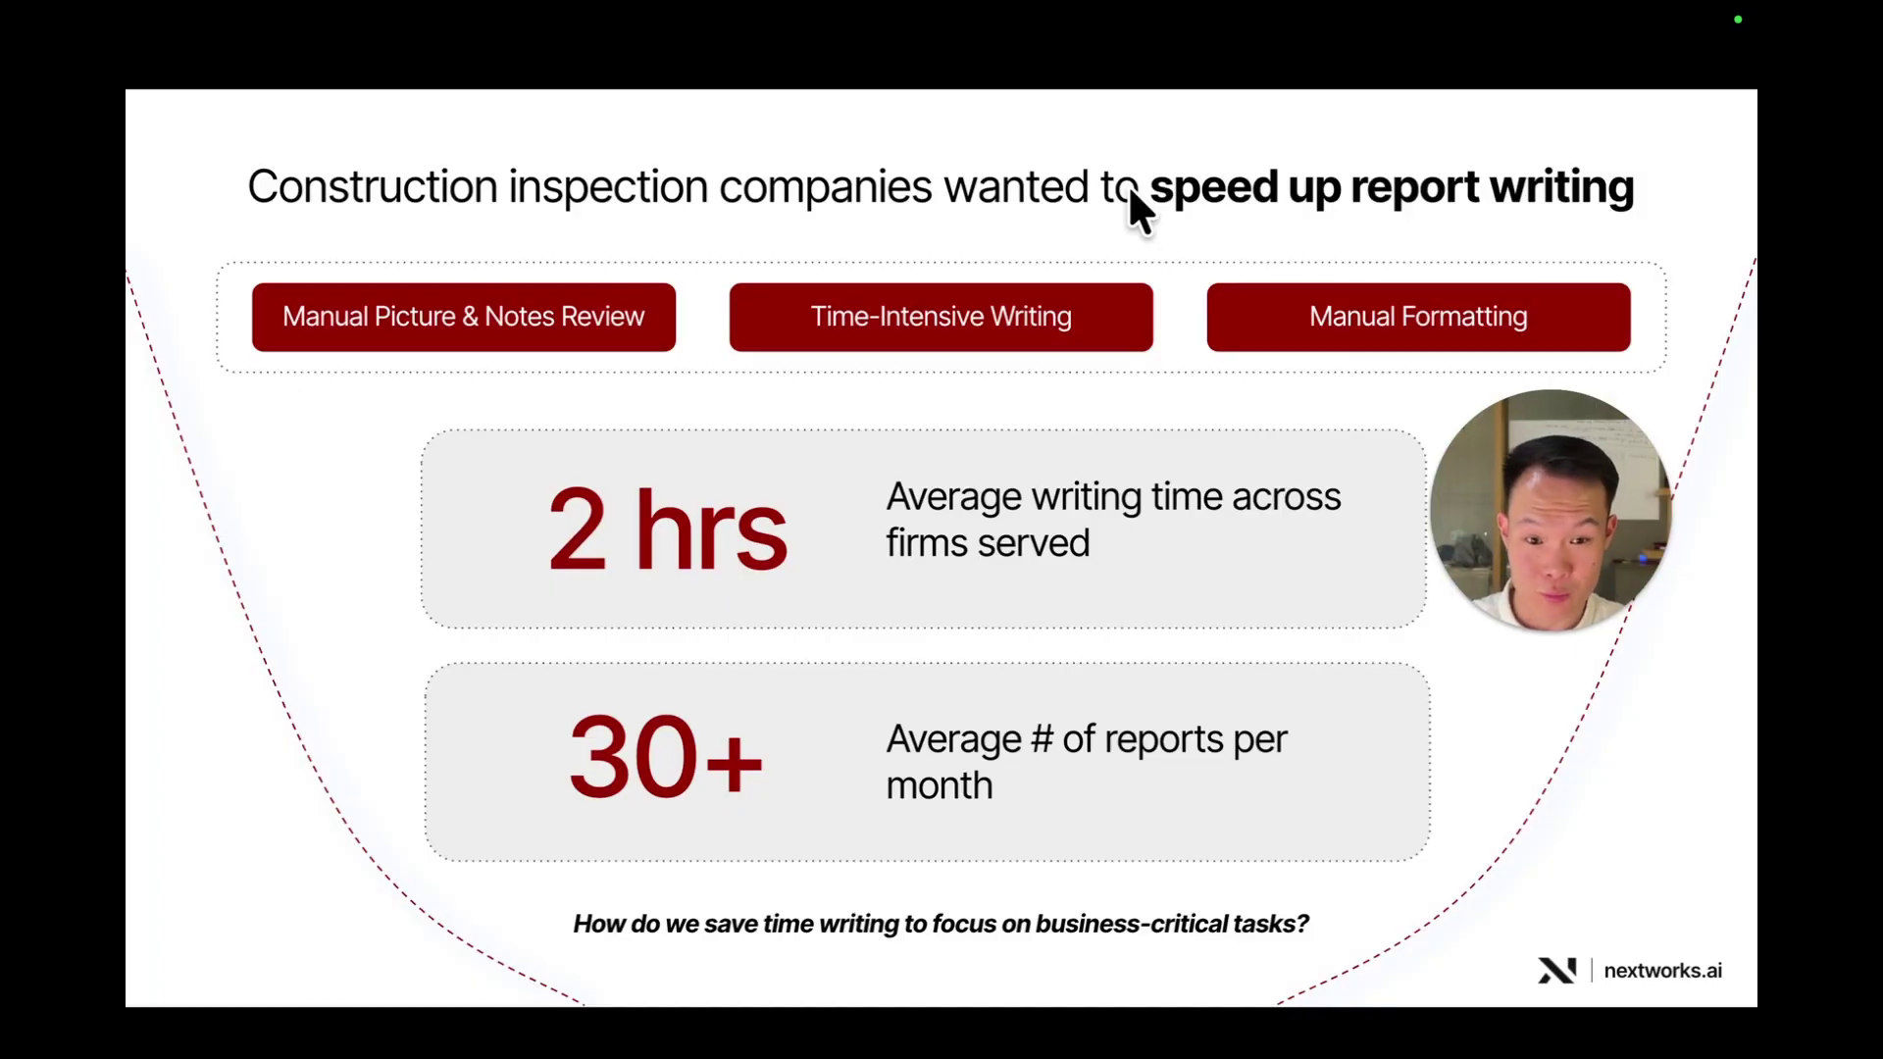
Step: Advance to the results slide: 70% less report writing time, 1.5 hrs saved per report
click(1360, 635)
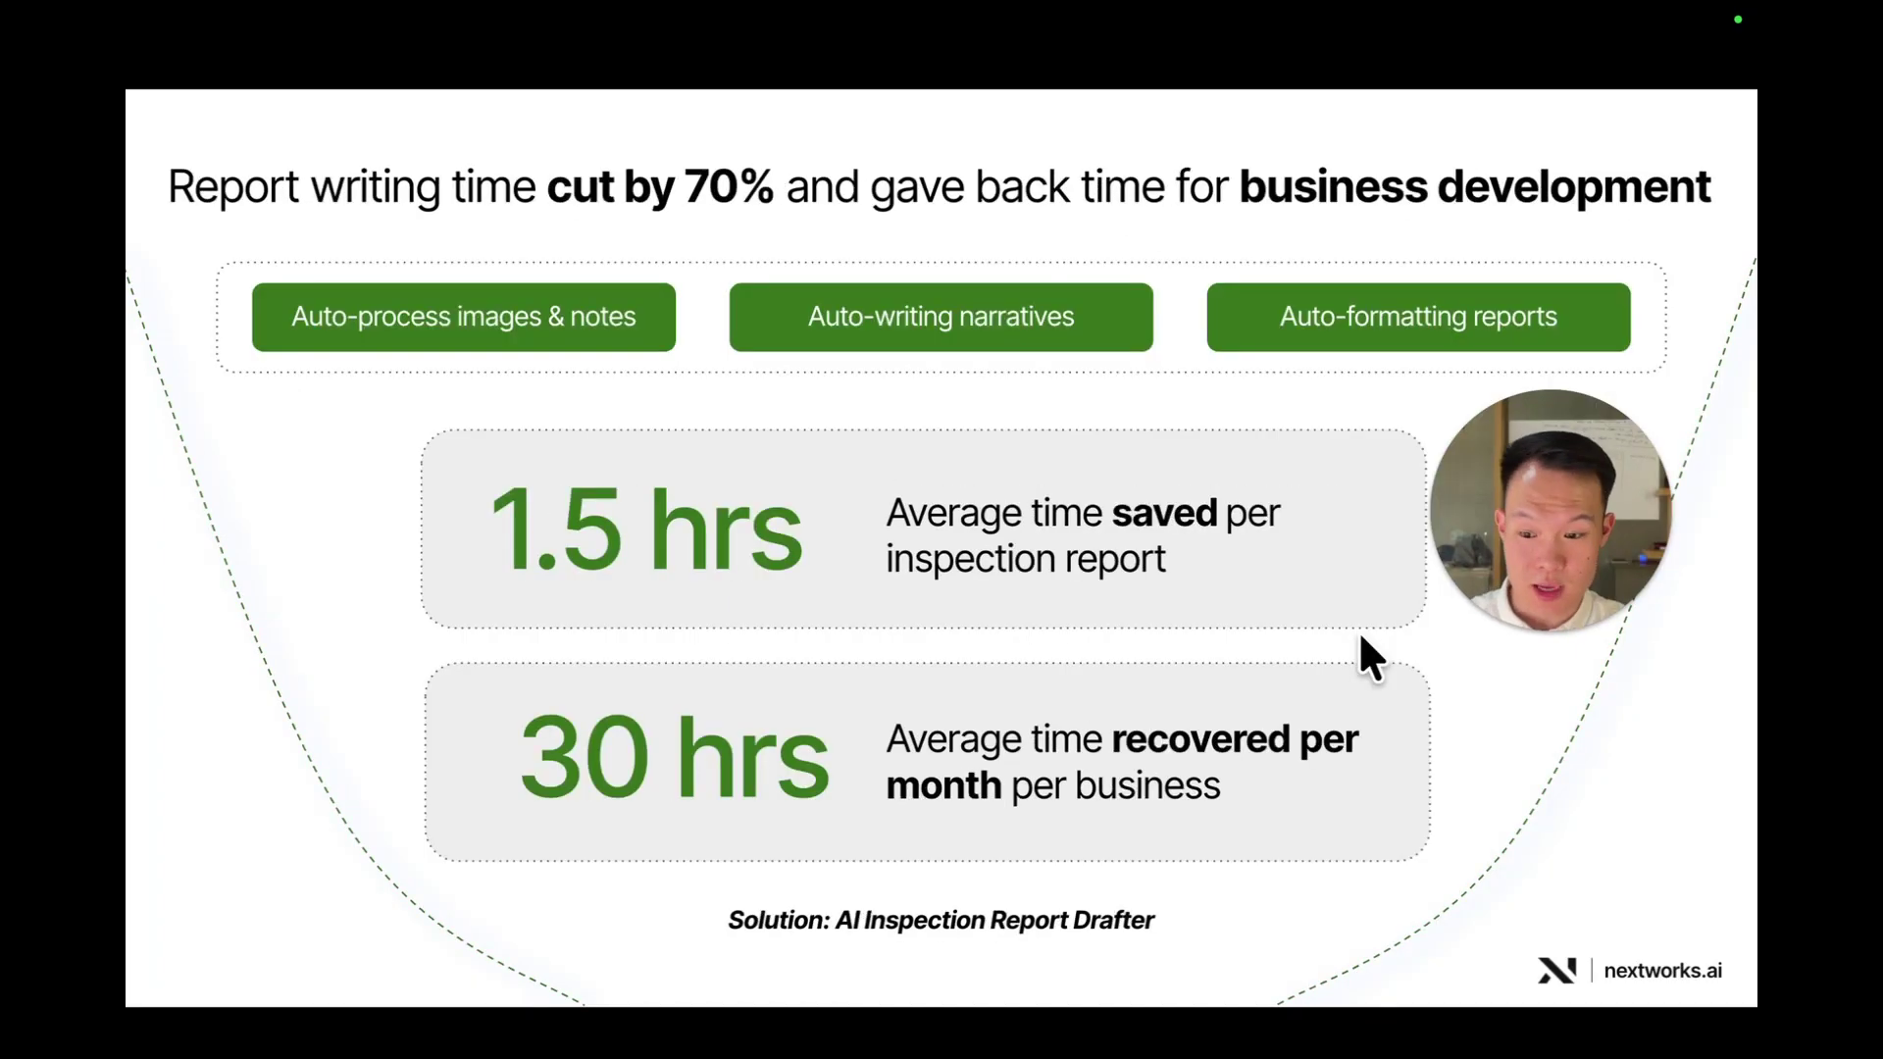